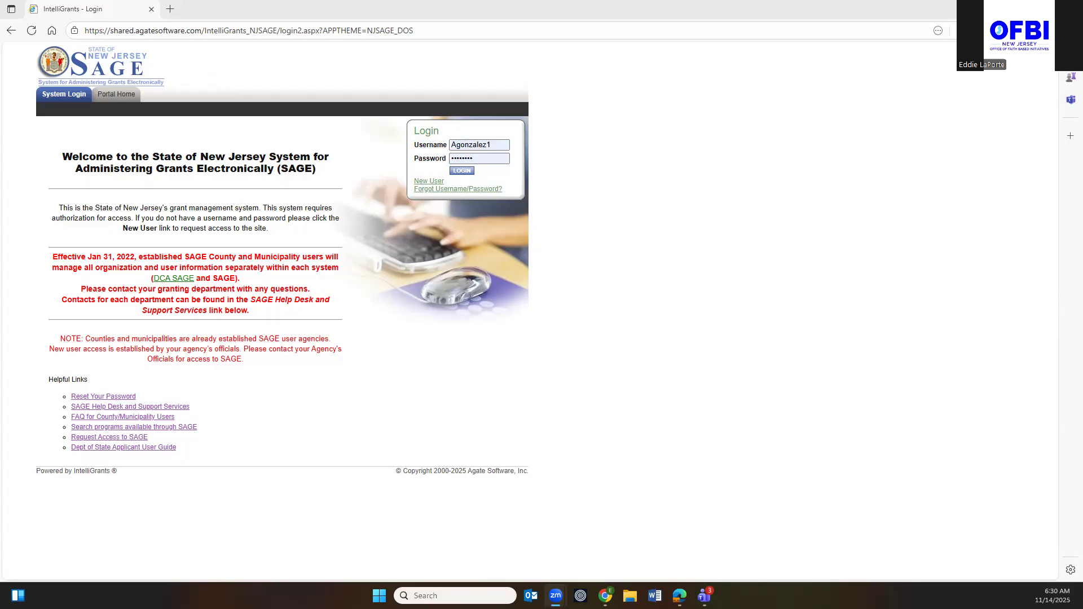
# Sign in to NJ SAGE with the account username and password.
pyautogui.click(461, 172)
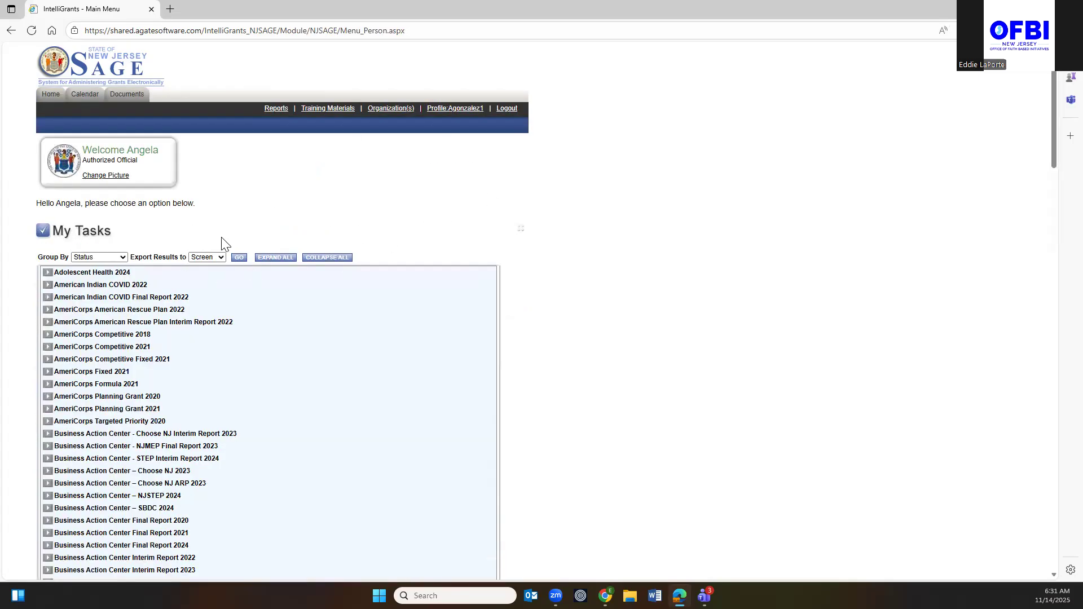
# Scroll past My Tasks on the main menu and go to View Opportunities.
pyautogui.scroll(-10, 253, 319)
pyautogui.scroll(10, 246, 323)
pyautogui.scroll(-1, 251, 321)
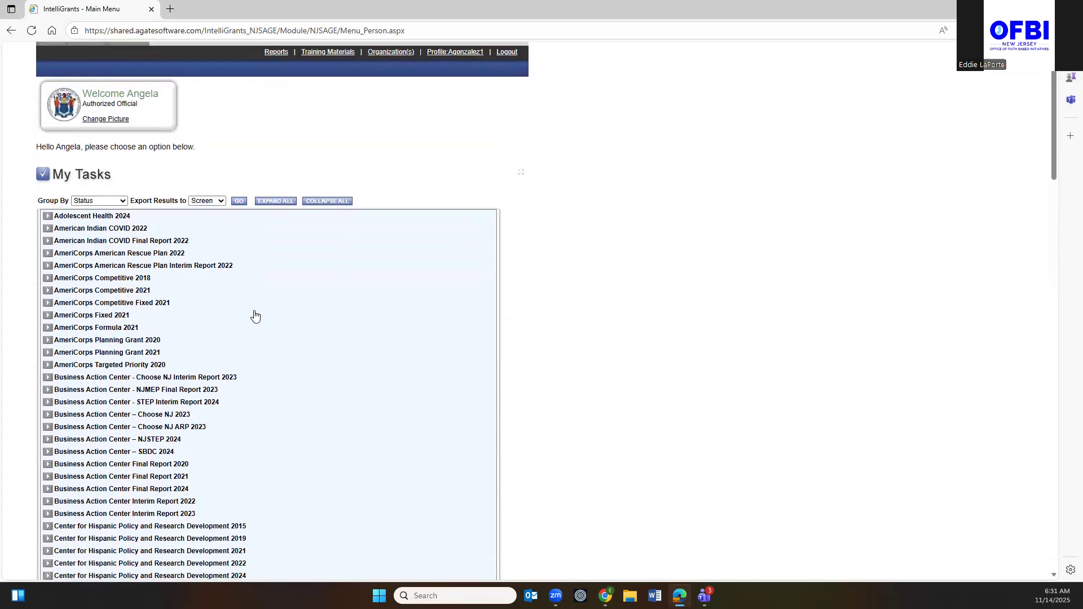
pyautogui.scroll(-20, 254, 316)
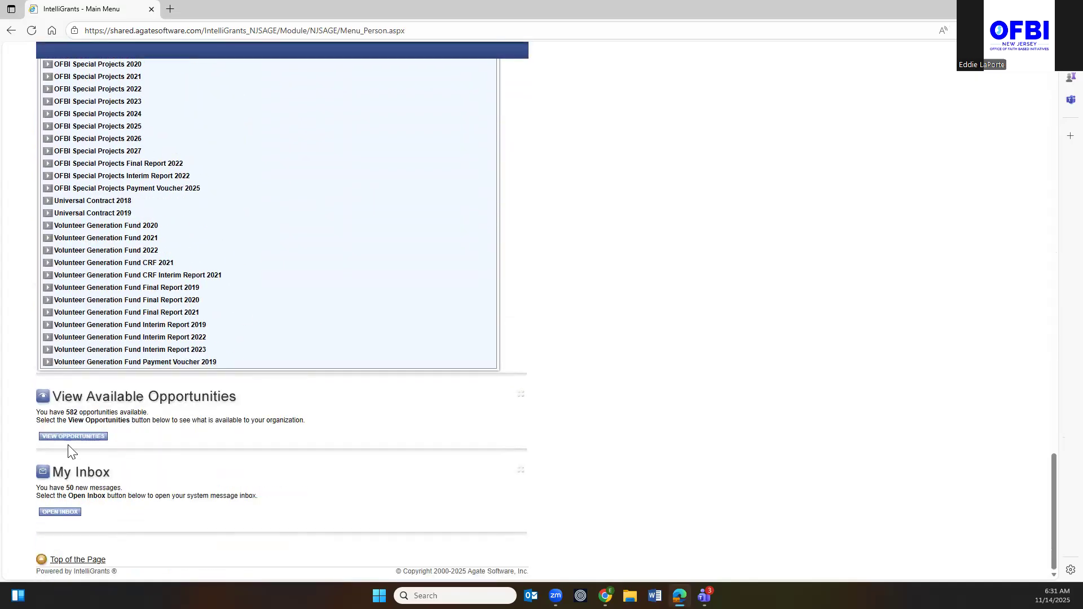
pyautogui.click(63, 437)
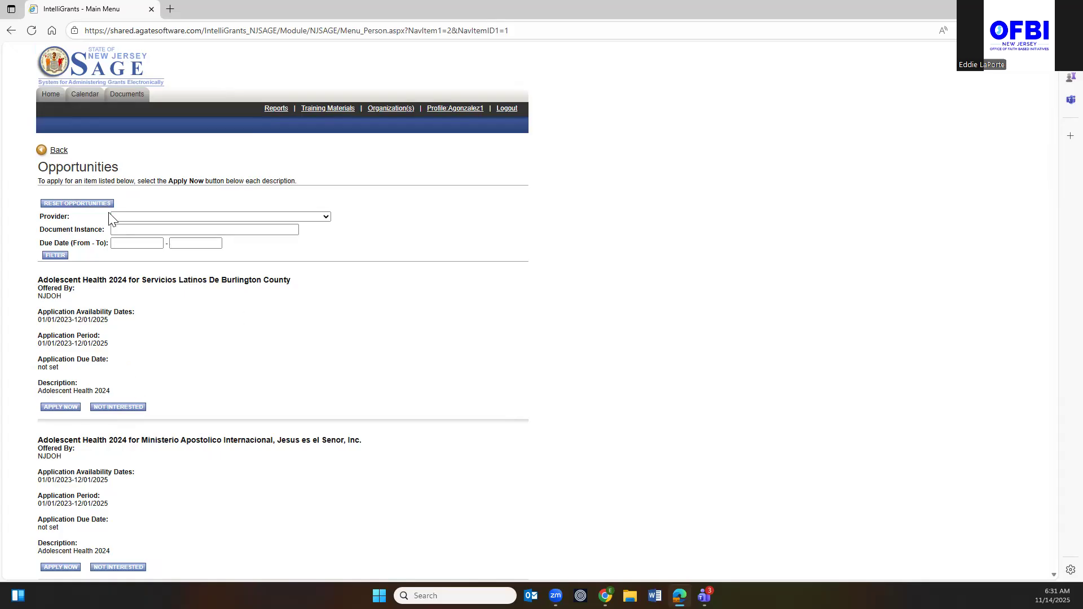
# Filter opportunities by provider NJSAGE_DOS and Document Instance 'social innovation'.
pyautogui.click(326, 217)
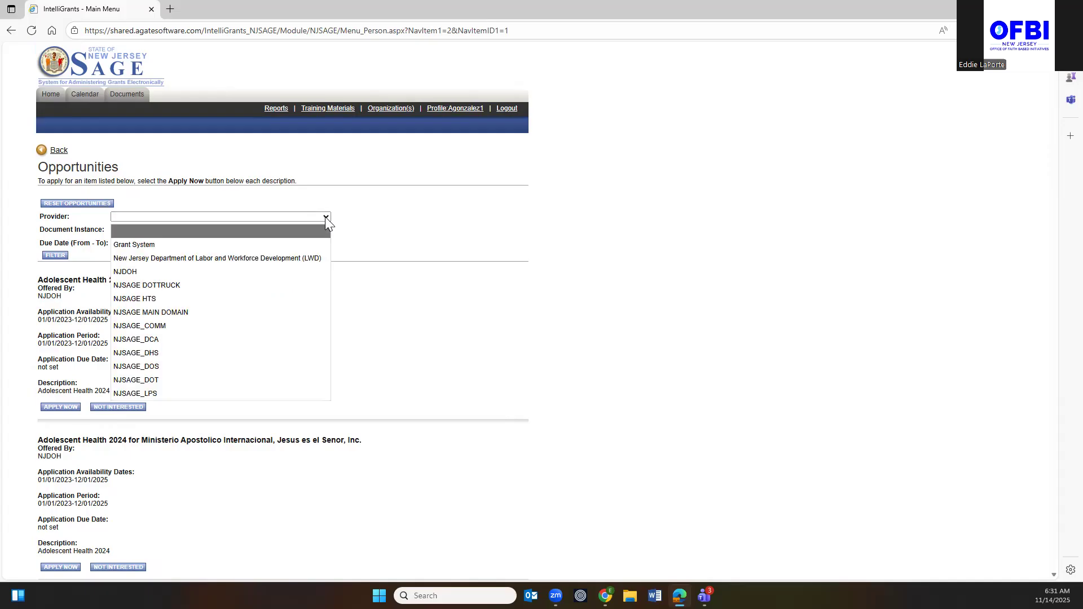
pyautogui.click(165, 365)
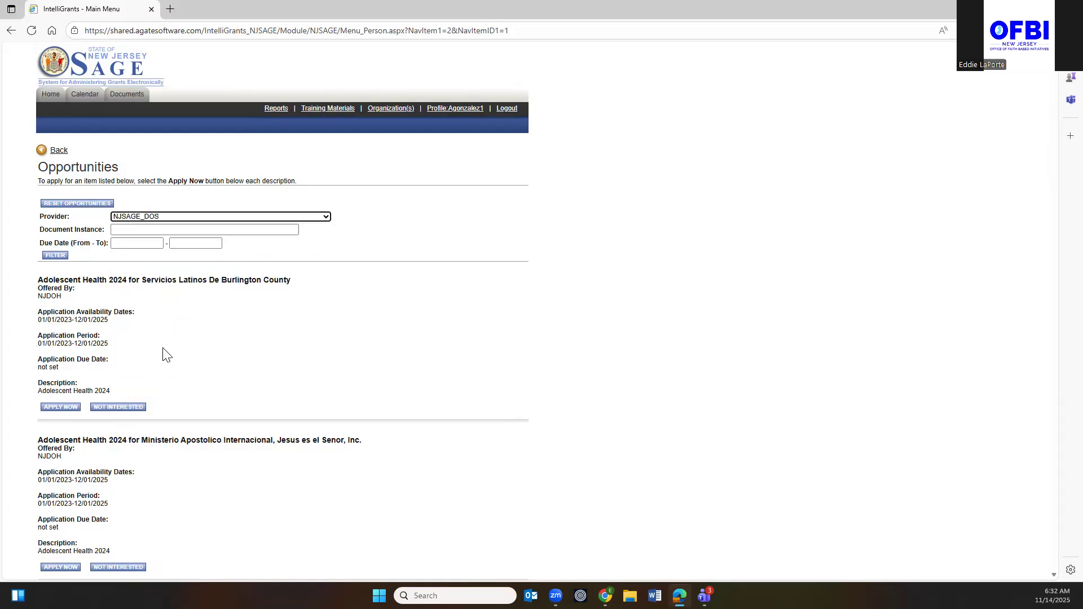
pyautogui.click(162, 229)
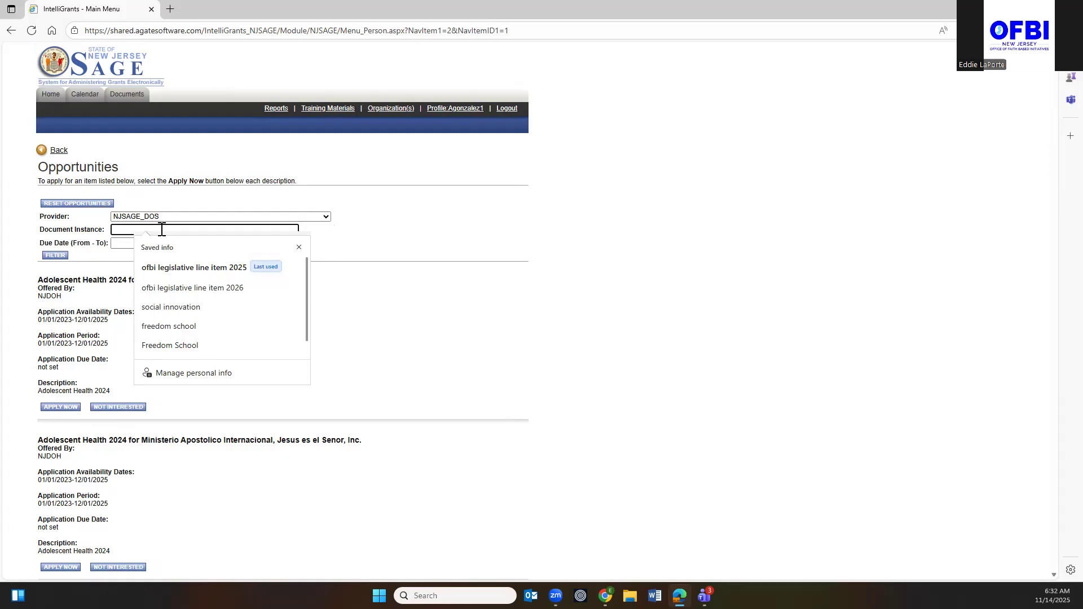
pyautogui.write('social inno')
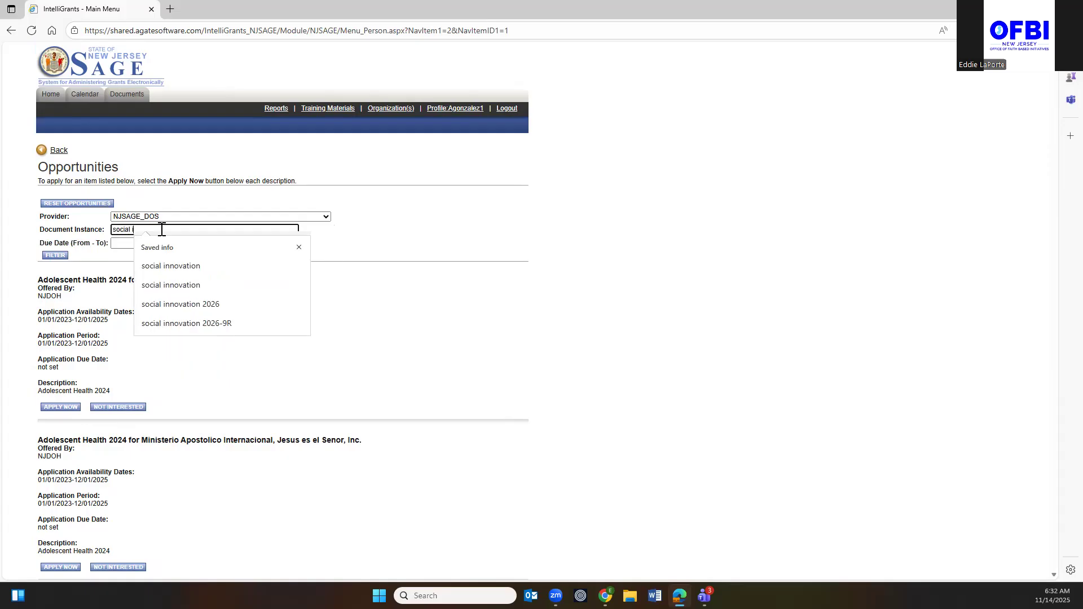
pyautogui.write('vation')
pyautogui.click(393, 312)
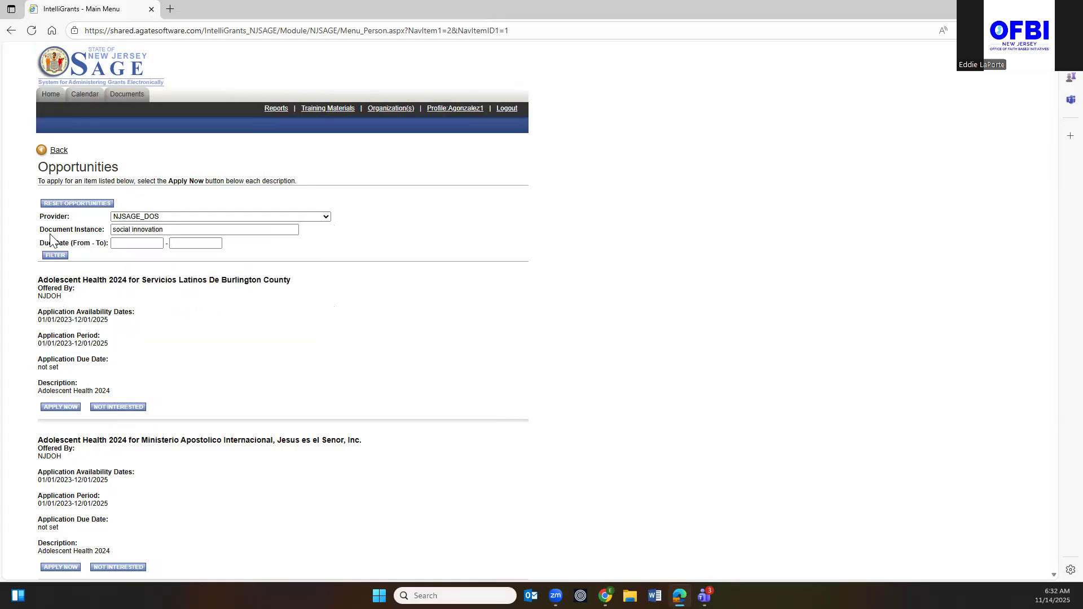
pyautogui.click(53, 258)
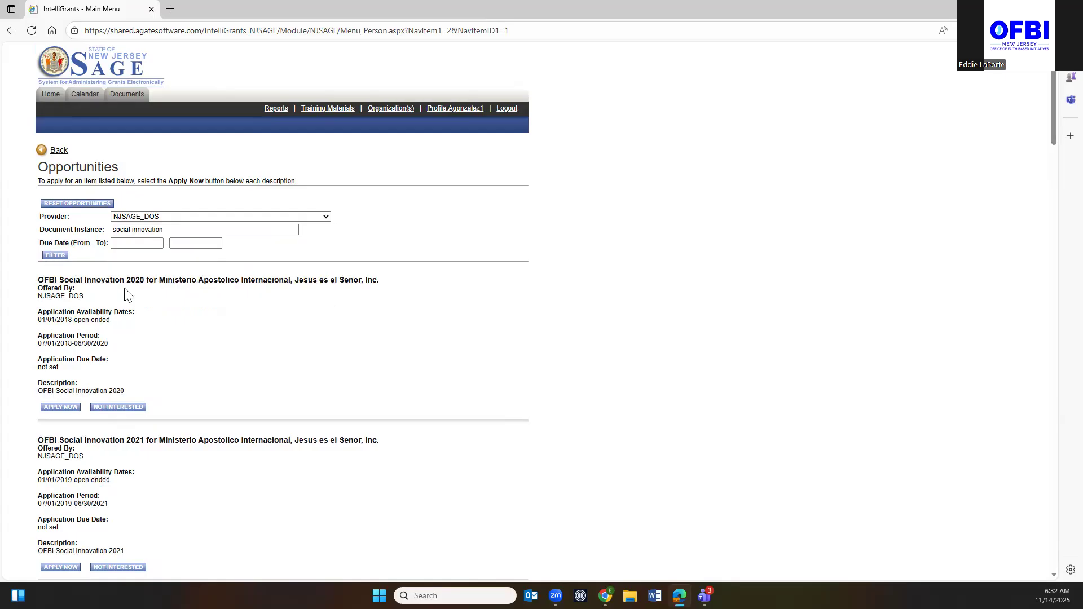
# Apply for the OFBI Social Innovation 2027 listing for Servicios Latinos De Burlington County.
pyautogui.scroll(-15, 324, 316)
pyautogui.scroll(-10, 319, 314)
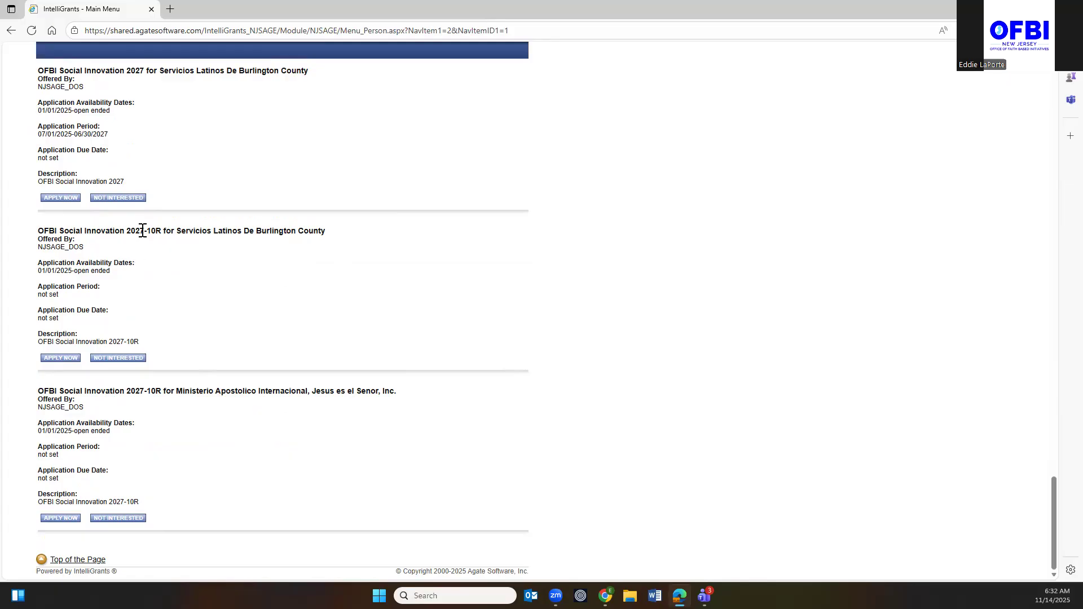
pyautogui.scroll(5, 160, 384)
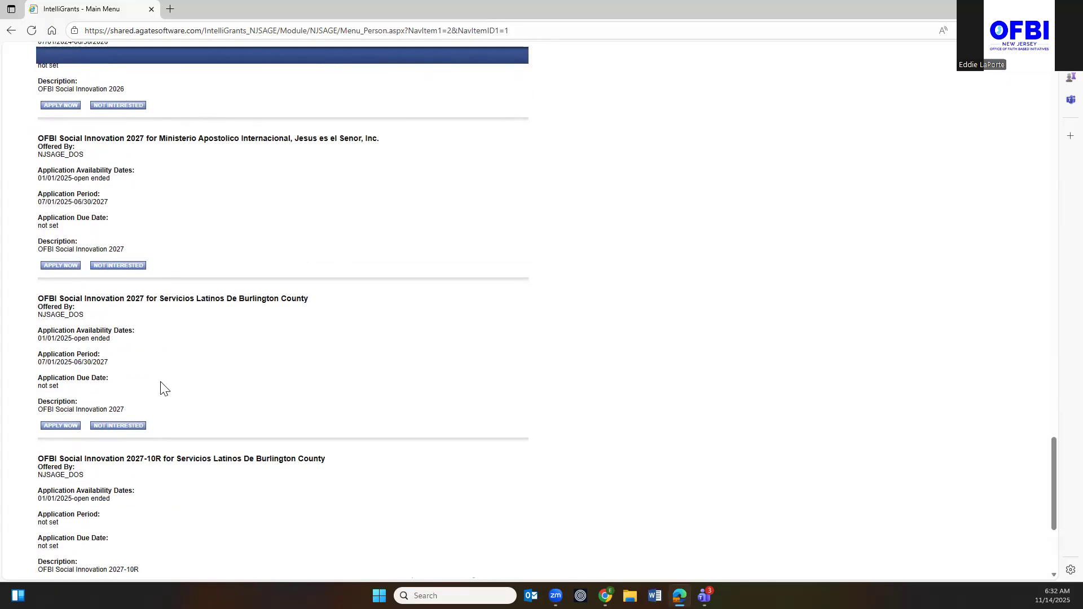
pyautogui.scroll(1, 161, 383)
pyautogui.scroll(-1, 161, 384)
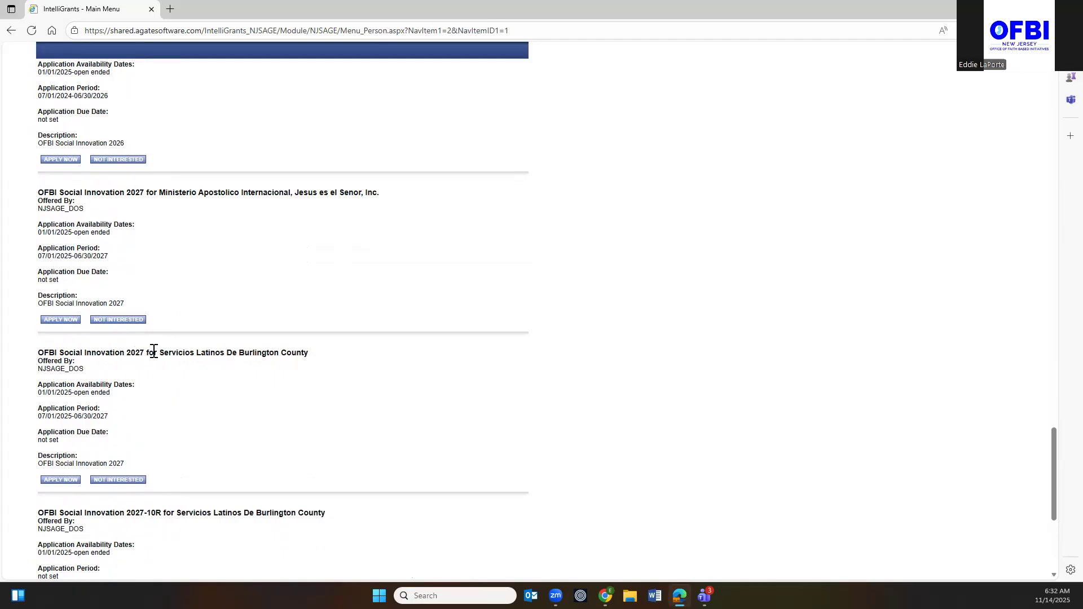
pyautogui.moveTo(161, 353); pyautogui.dragTo(317, 361)
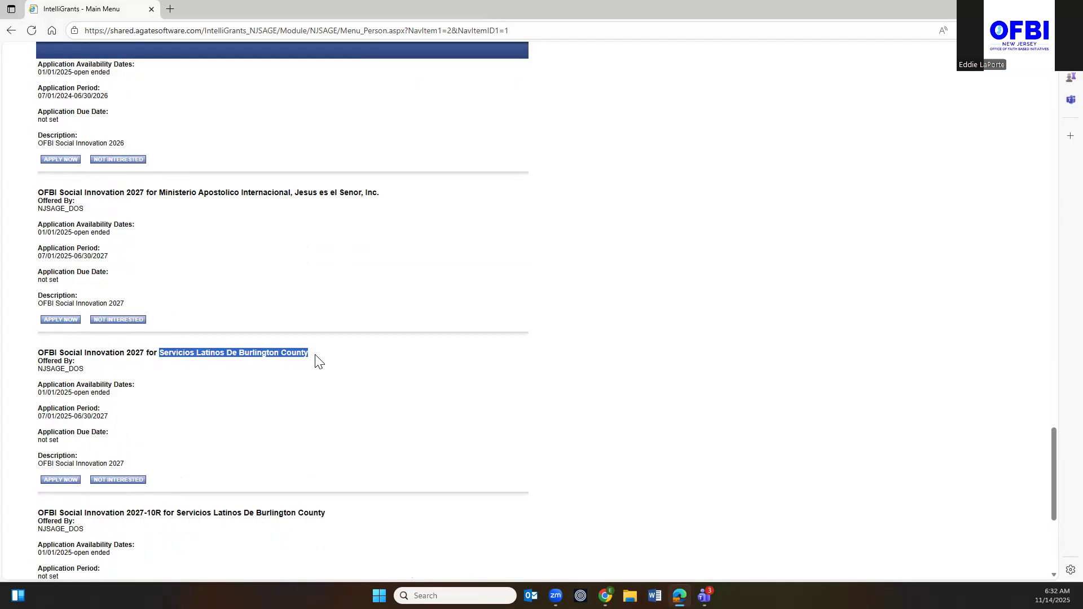
pyautogui.click(62, 479)
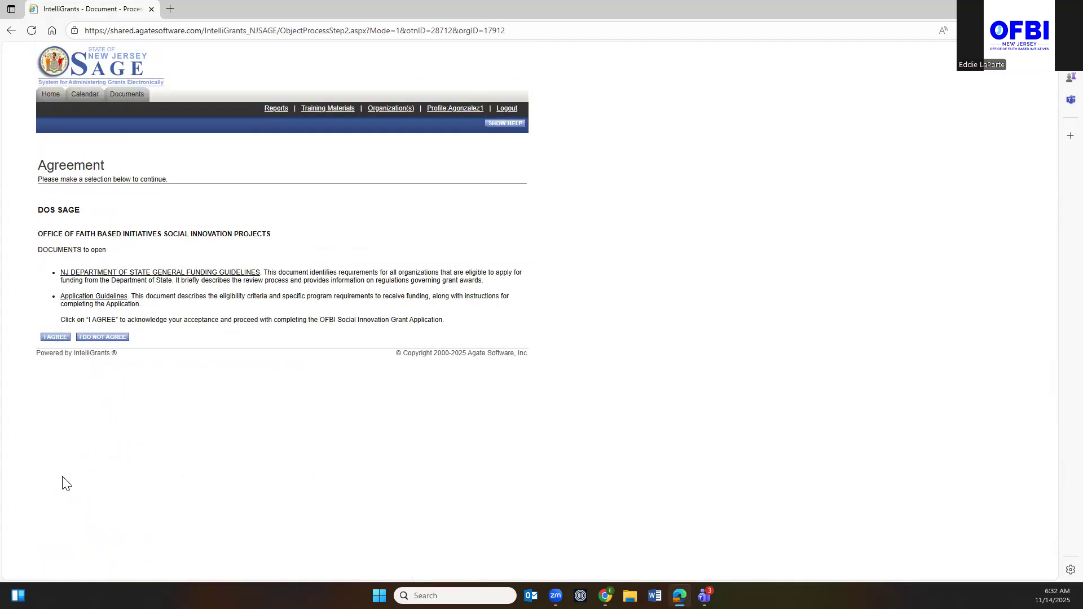
# Accept the funding guidelines agreement to create the 2027 application.
pyautogui.click(57, 338)
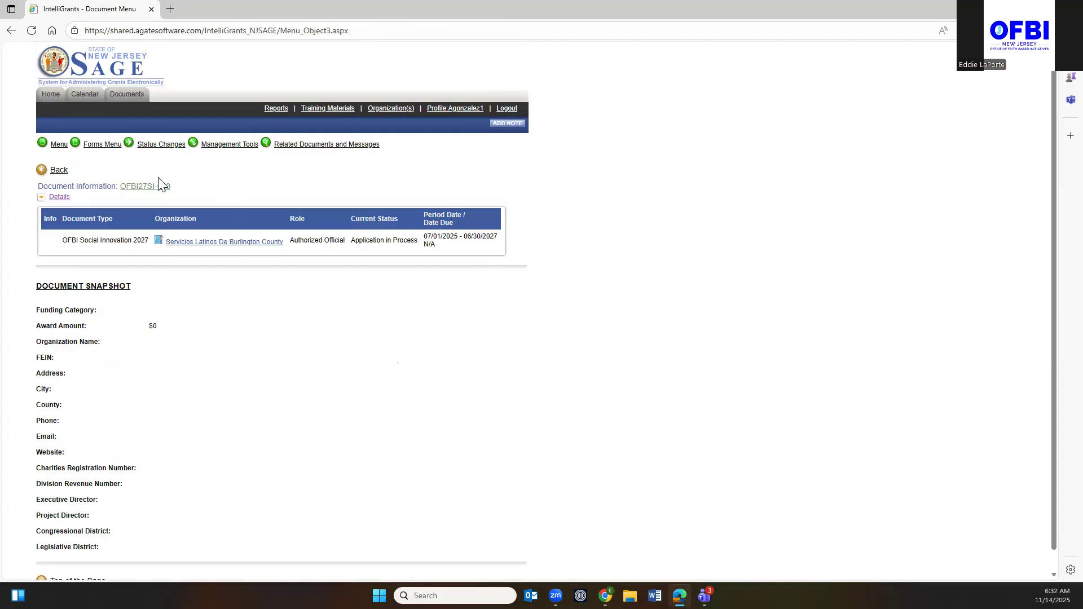
pyautogui.moveTo(107, 145)
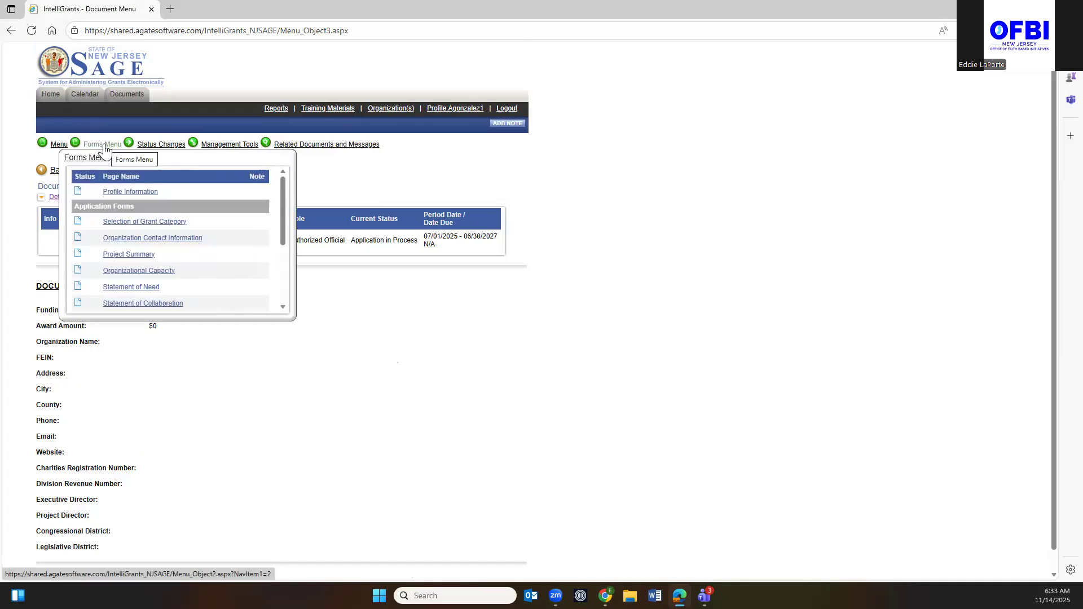
# Open the Profile Information page and look over its fields.
pyautogui.click(121, 195)
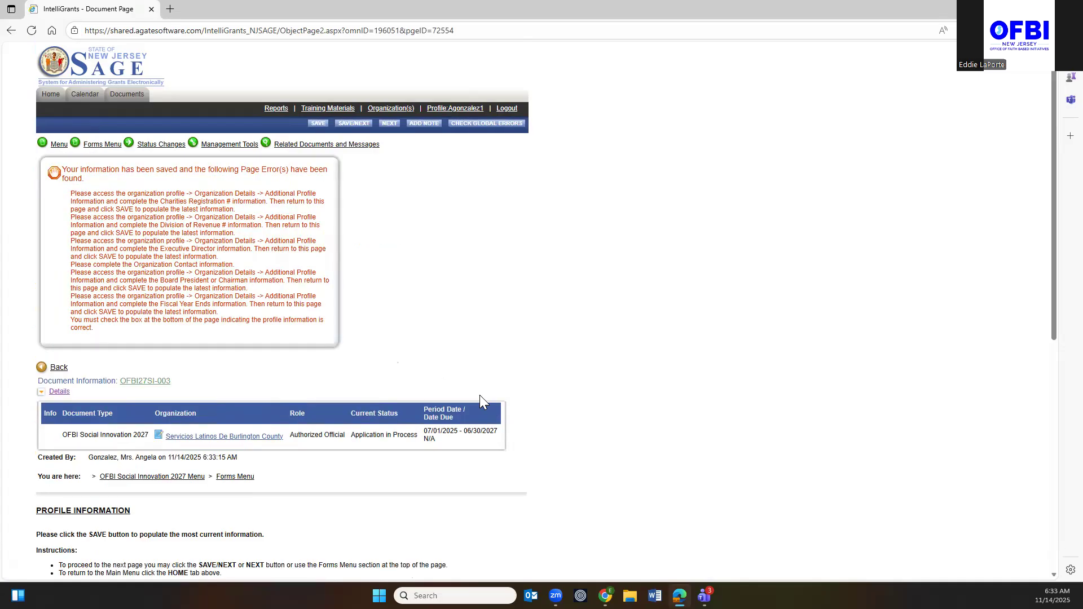
pyautogui.scroll(-8, 481, 402)
pyautogui.scroll(5, 455, 387)
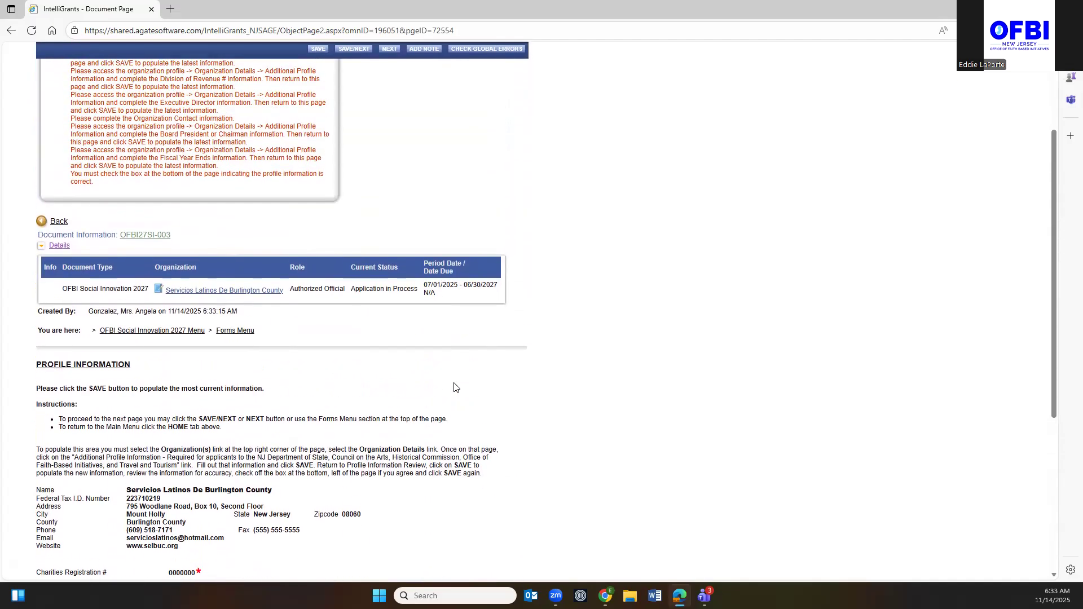
pyautogui.scroll(-5, 209, 402)
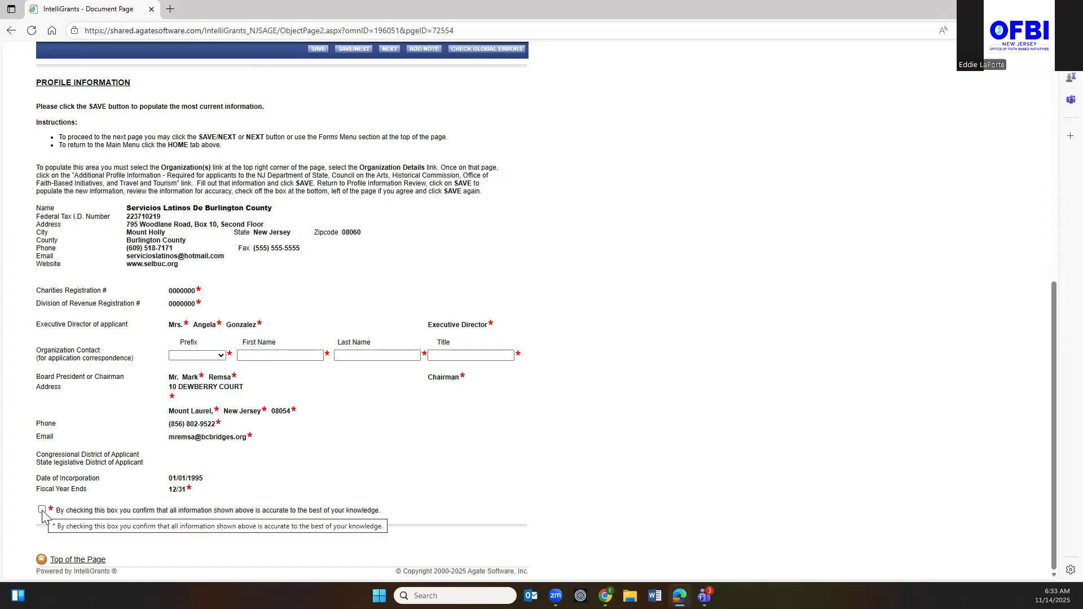
# Enter the contact as Mr. with first name, last name and title 'Salsero', confirm accuracy, and save.
pyautogui.click(221, 357)
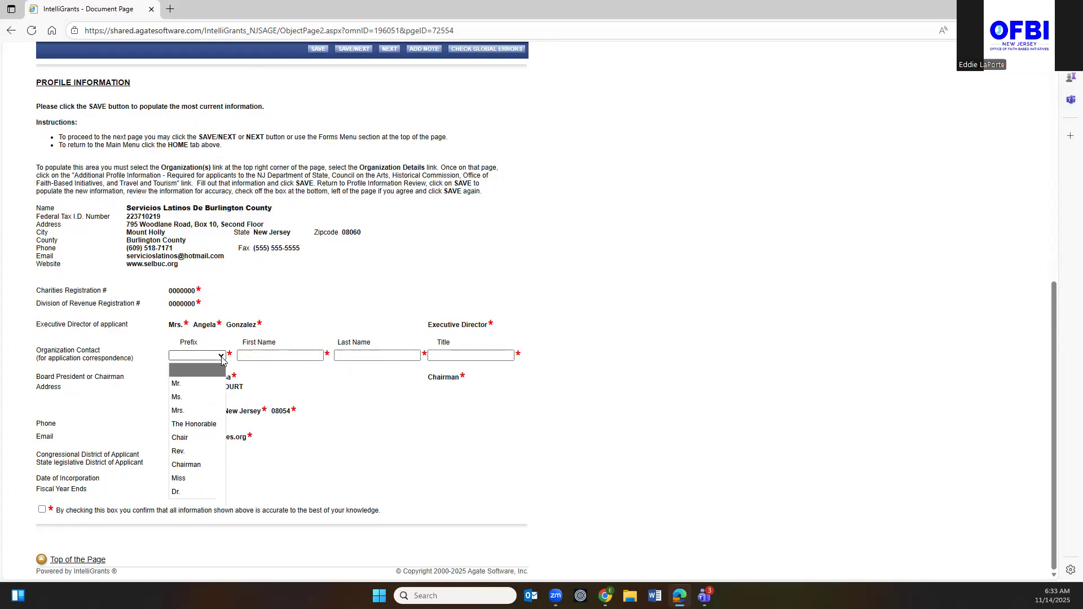
pyautogui.click(193, 389)
pyautogui.click(299, 355)
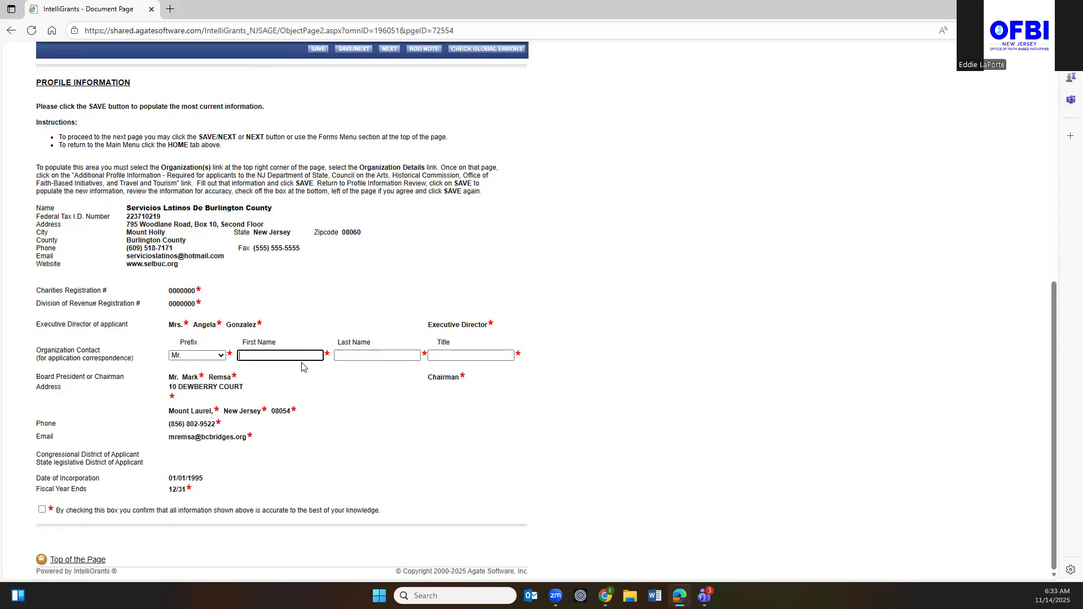
pyautogui.write('Hector')
pyautogui.press('Tab')
pyautogui.write('Lavoe')
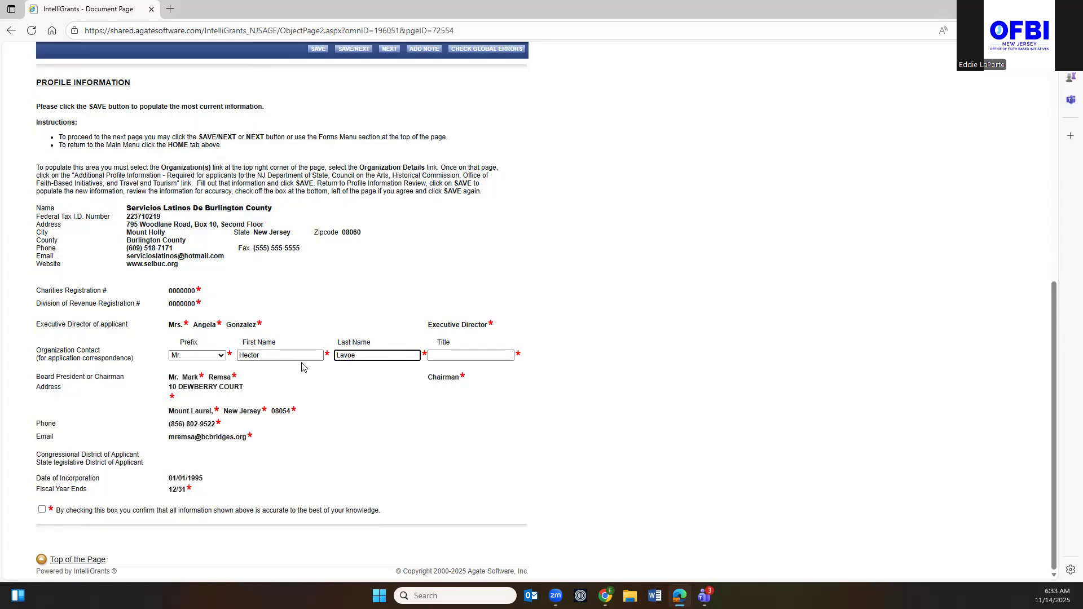
pyautogui.press('Tab')
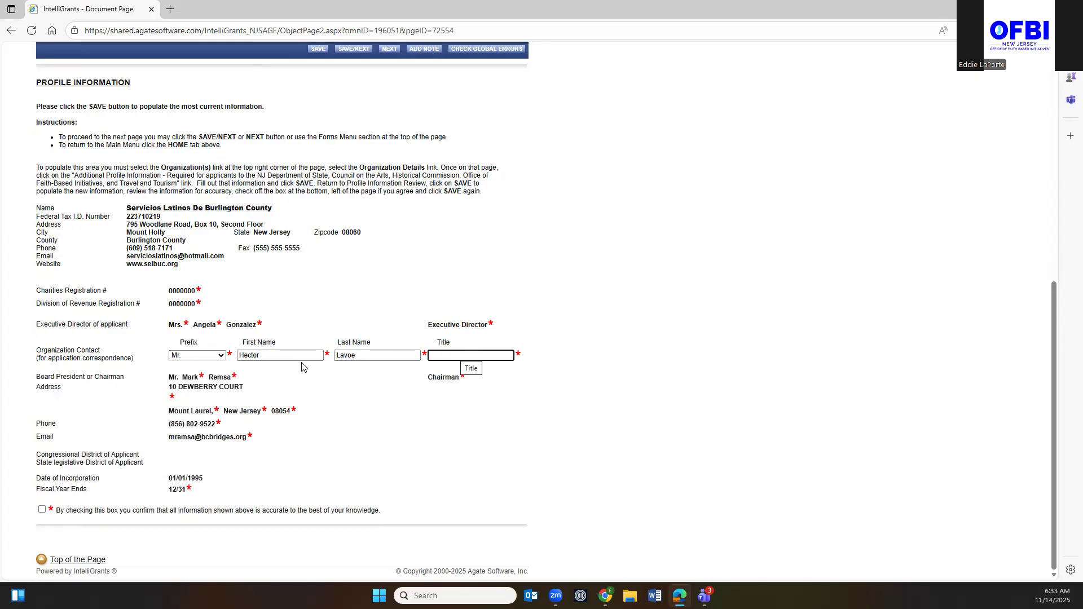
pyautogui.write('Salsero')
pyautogui.click(42, 510)
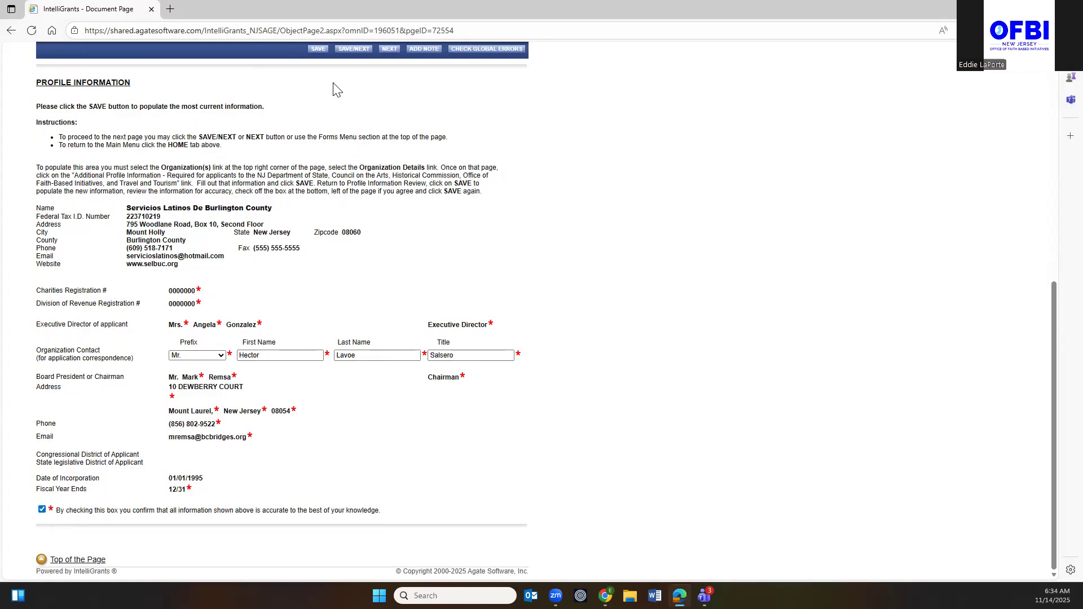
pyautogui.click(318, 49)
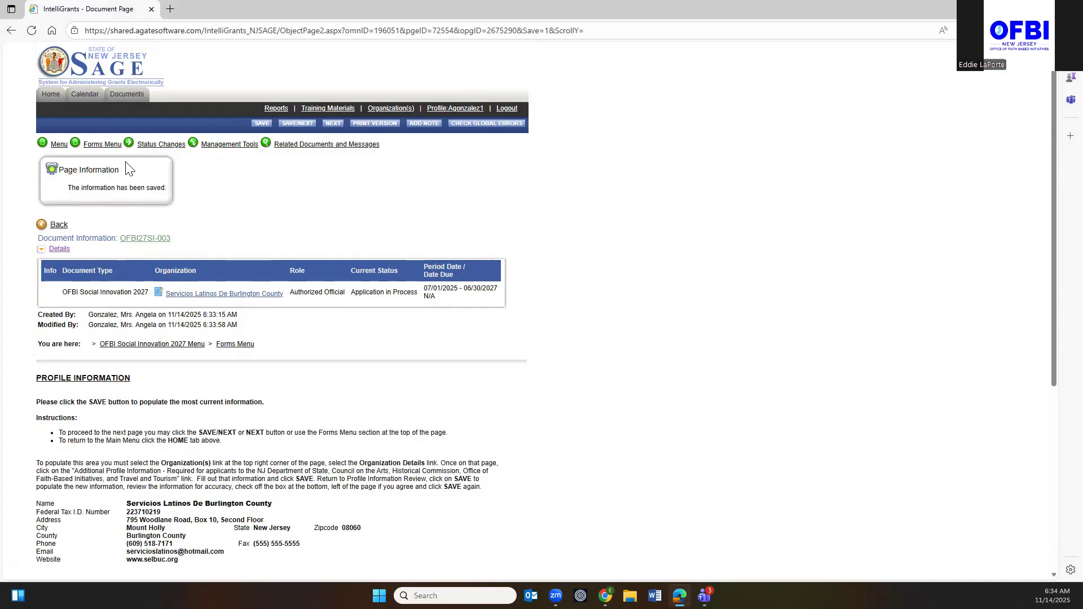
# Title the project 'Test', choose Sustainable Development Planning Grant, and save the page.
pyautogui.click(102, 145)
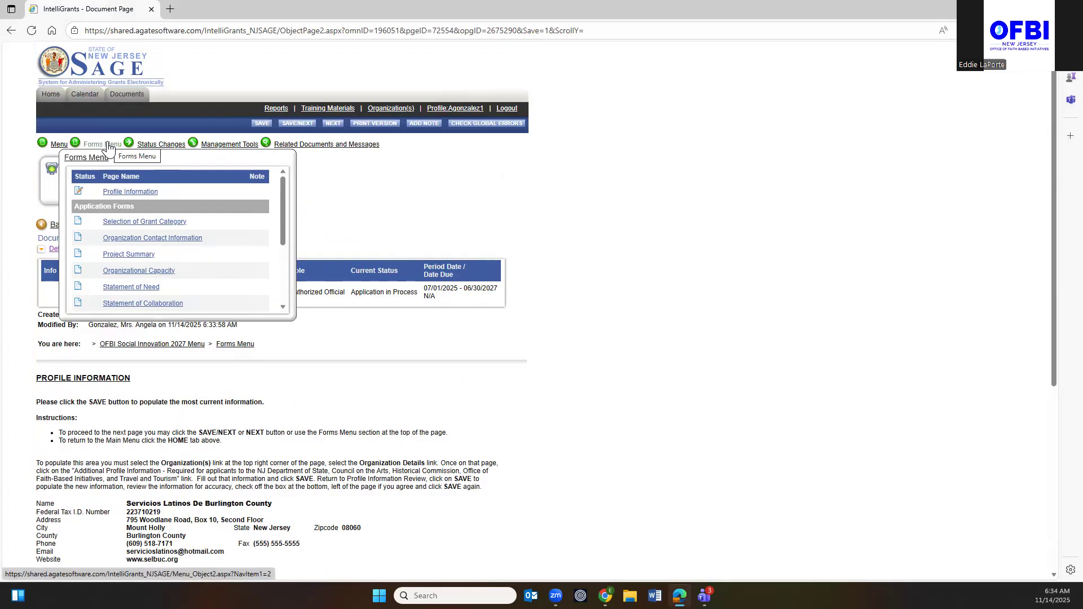
pyautogui.click(128, 225)
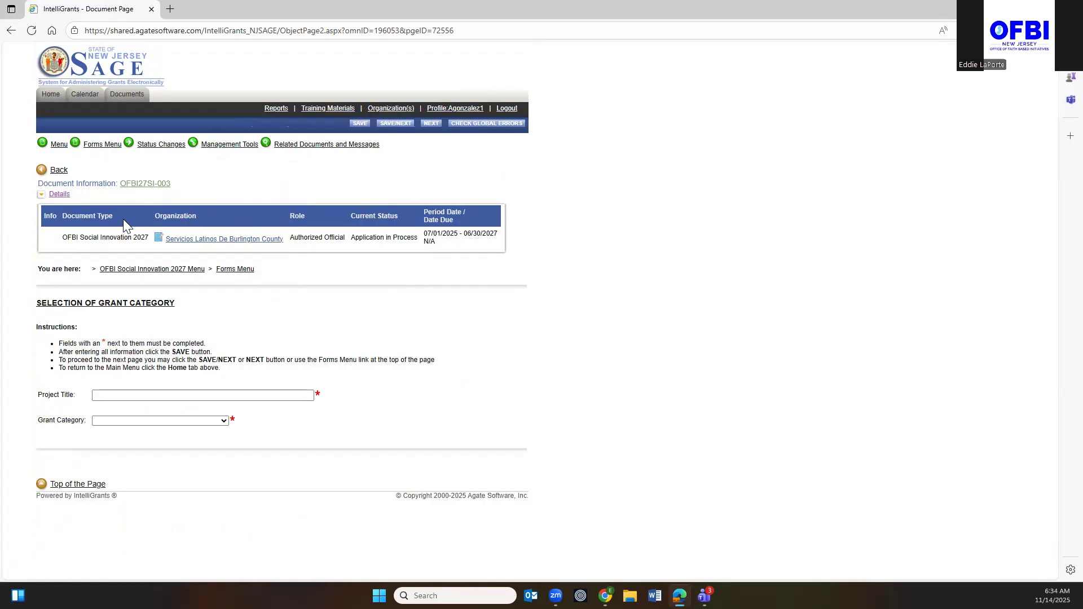
pyautogui.click(121, 396)
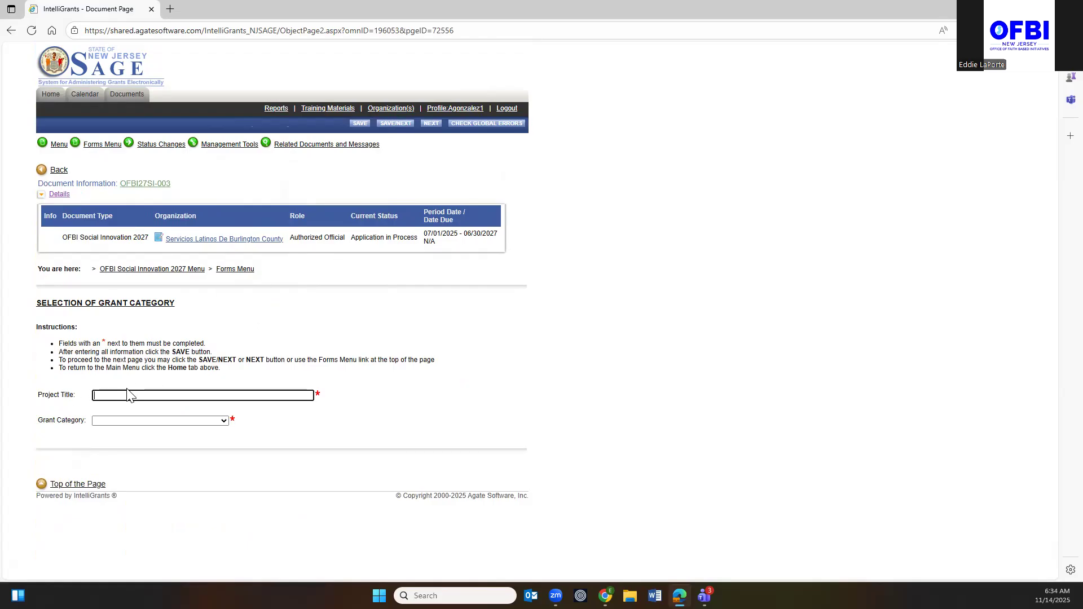
pyautogui.write('Test')
pyautogui.click(224, 423)
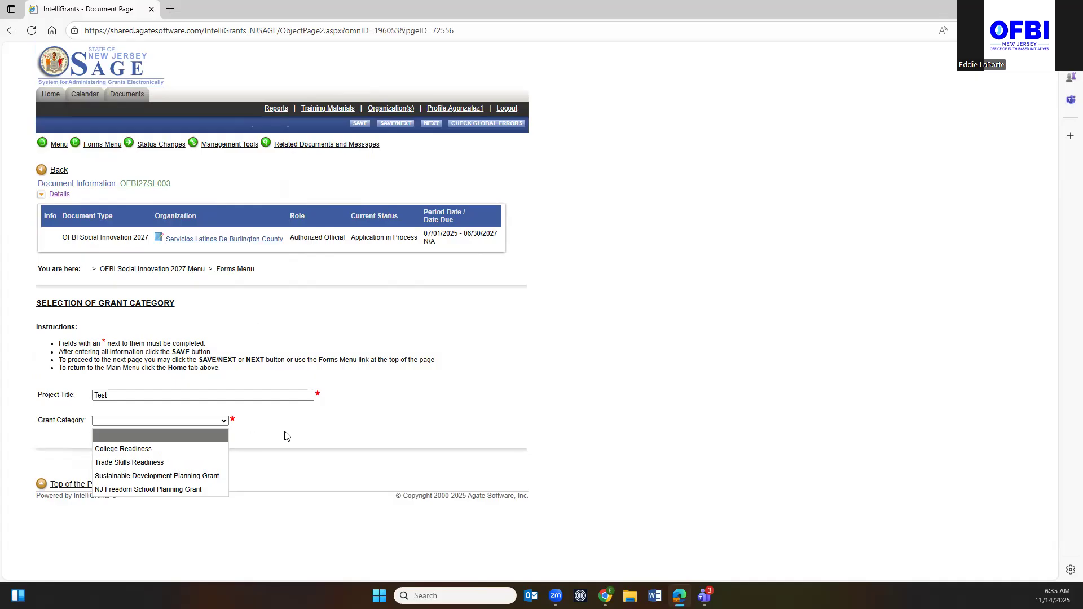
pyautogui.click(156, 476)
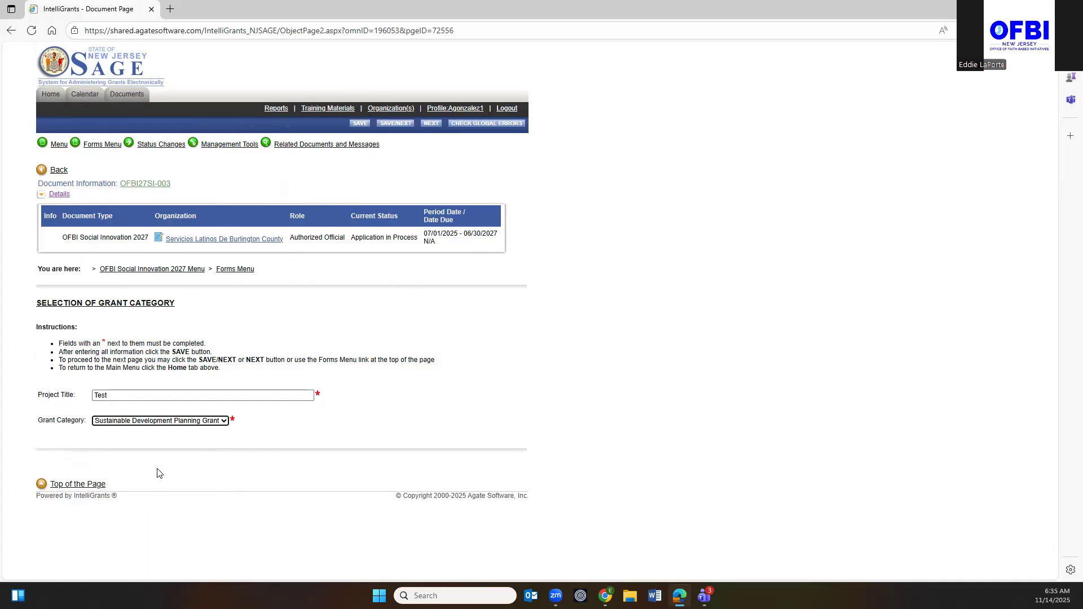
pyautogui.click(96, 145)
pyautogui.click(394, 124)
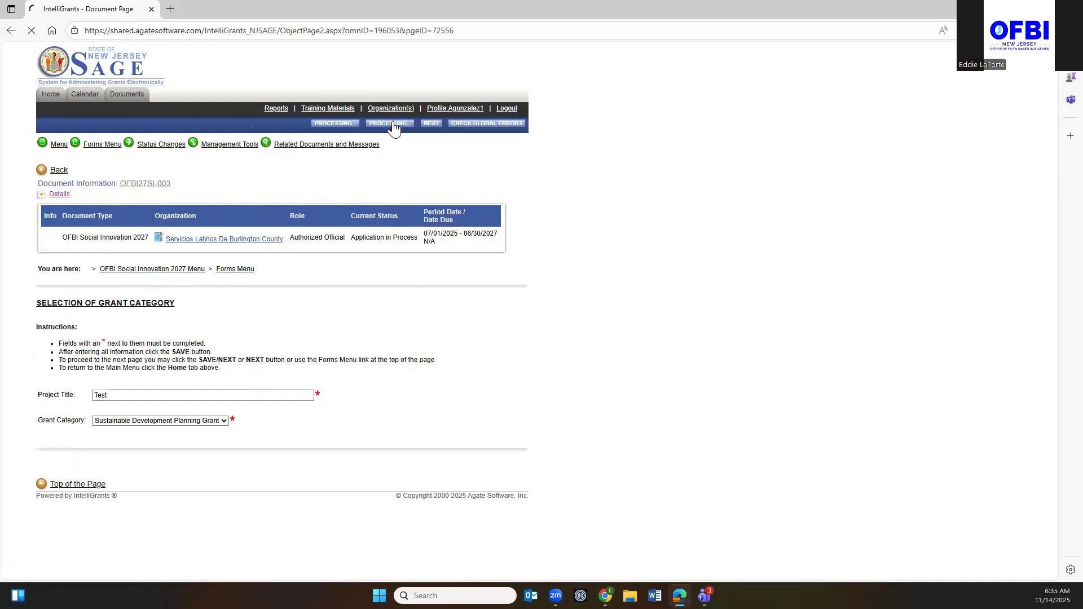
# Review the Organization Contact Information errors for missing Project Director, CFO and budget details.
pyautogui.scroll(-10, 359, 241)
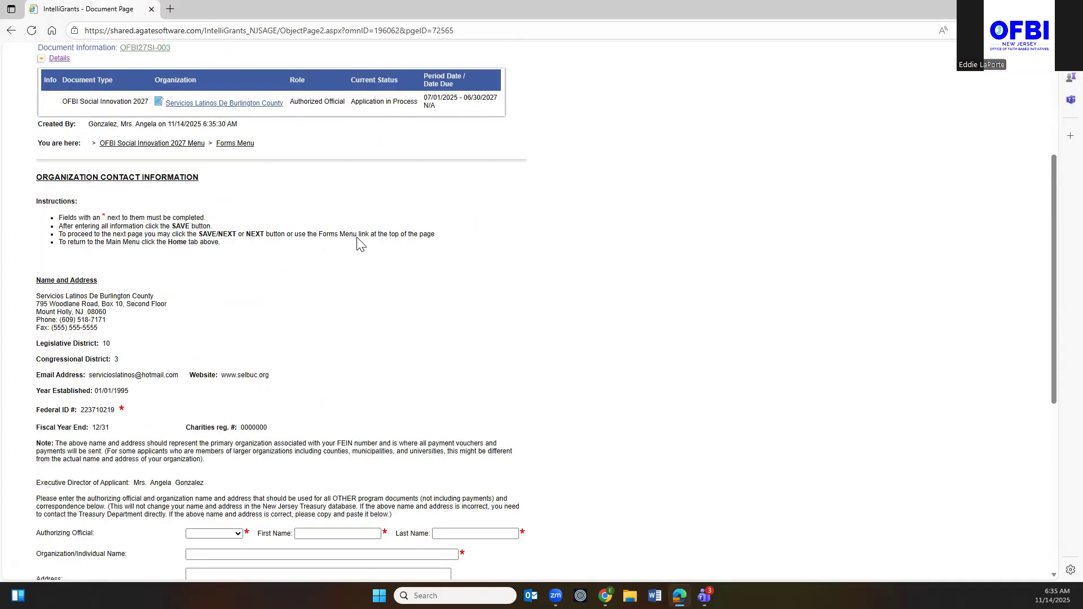
pyautogui.scroll(10, 357, 242)
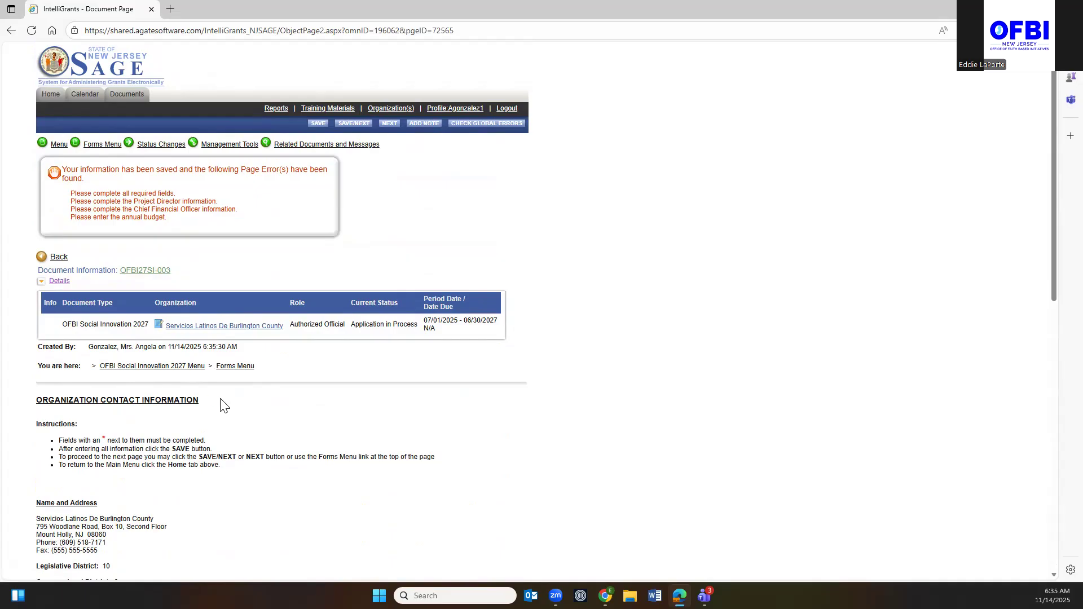
pyautogui.scroll(-12, 224, 405)
pyautogui.scroll(5, 223, 404)
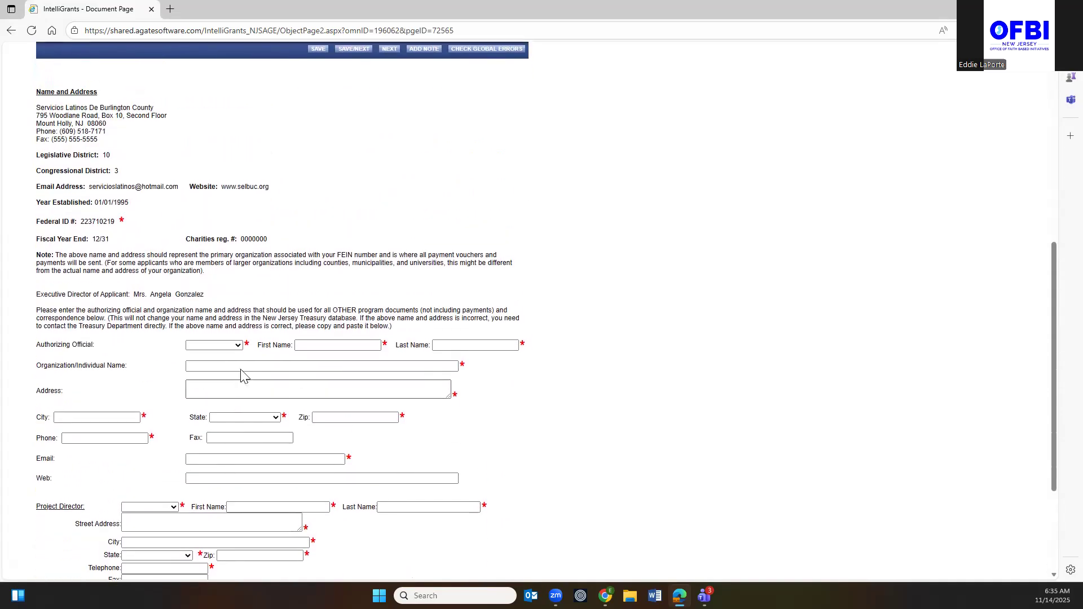
pyautogui.scroll(-4, 375, 389)
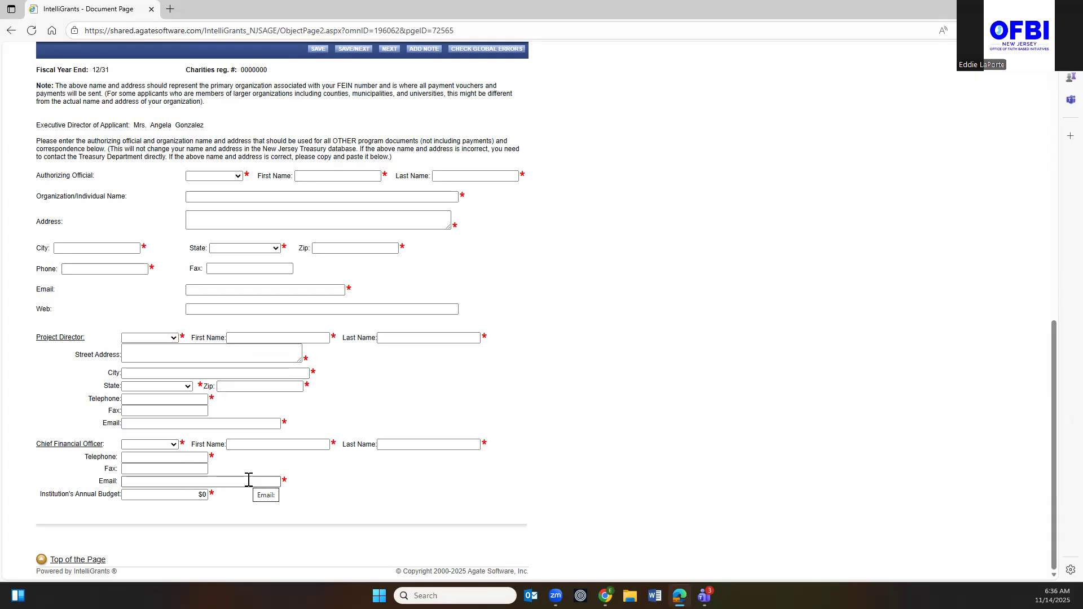
pyautogui.scroll(8, 246, 473)
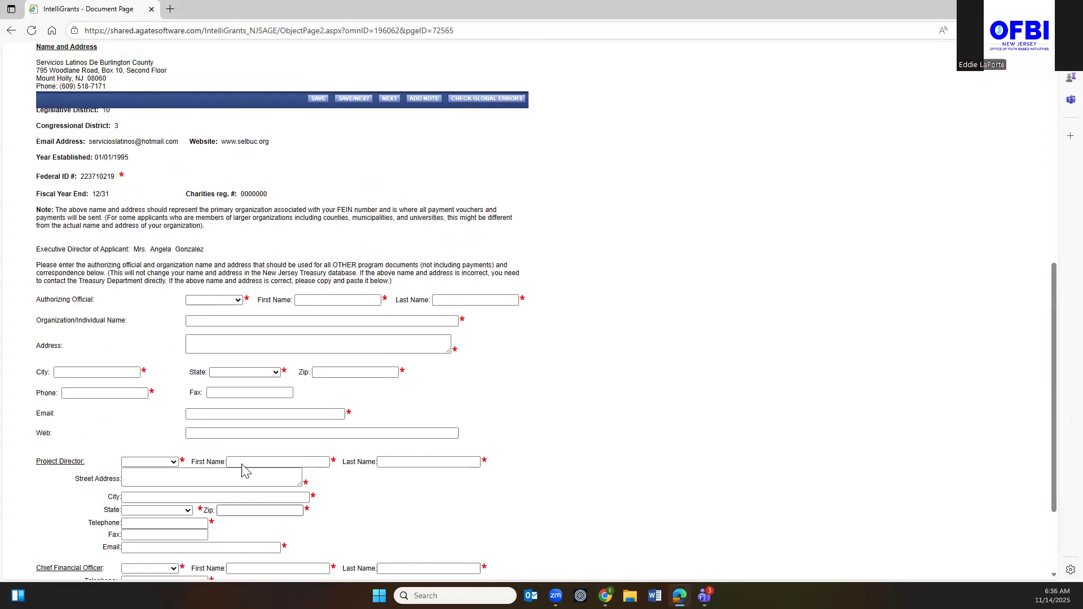
pyautogui.scroll(-8, 251, 457)
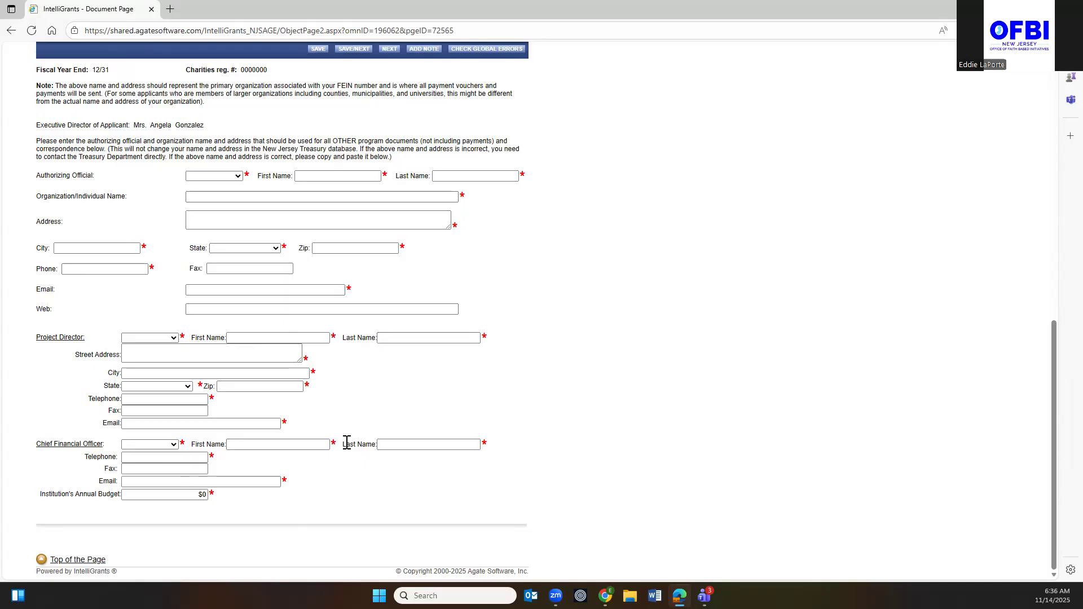
pyautogui.scroll(9, 209, 402)
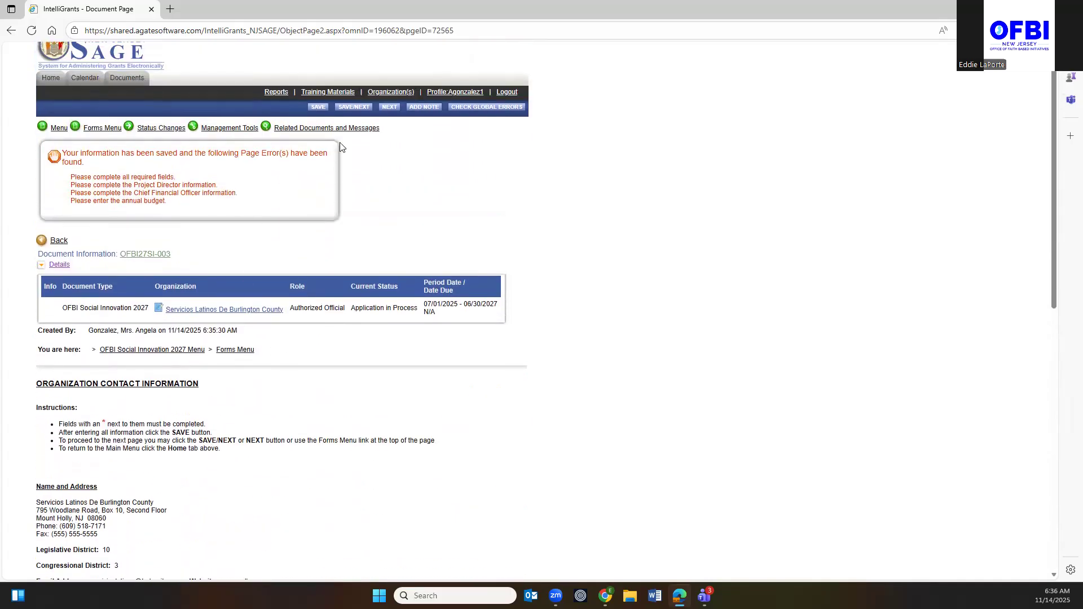
# Enter the authorizing official as Ms. with saved details, organization 'Habana CDC' and street address.
pyautogui.moveTo(96, 130)
pyautogui.scroll(-8, 299, 355)
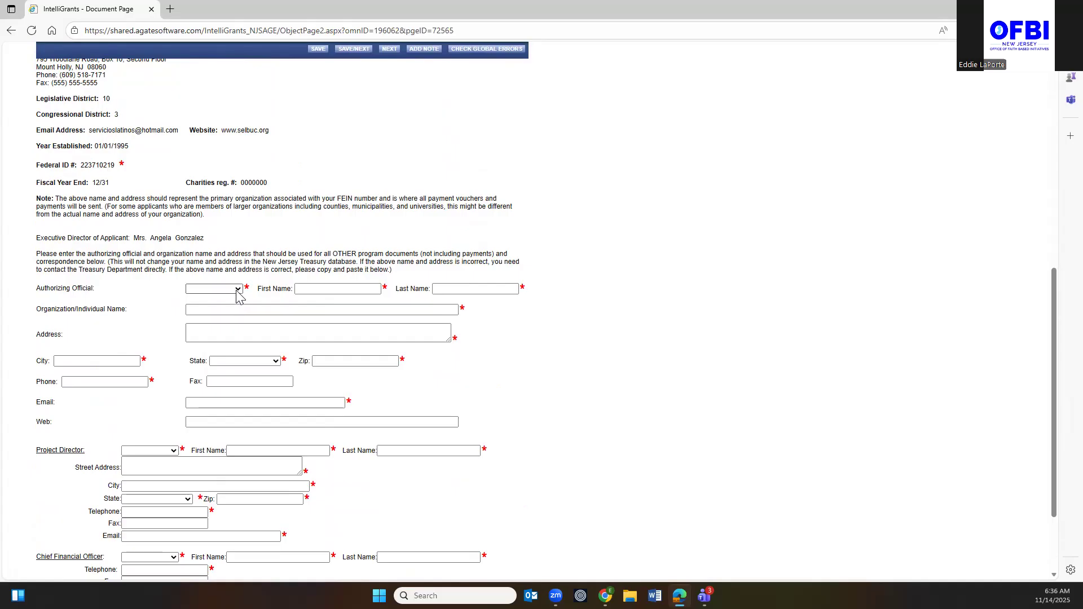
pyautogui.click(238, 289)
pyautogui.click(208, 331)
pyautogui.click(309, 289)
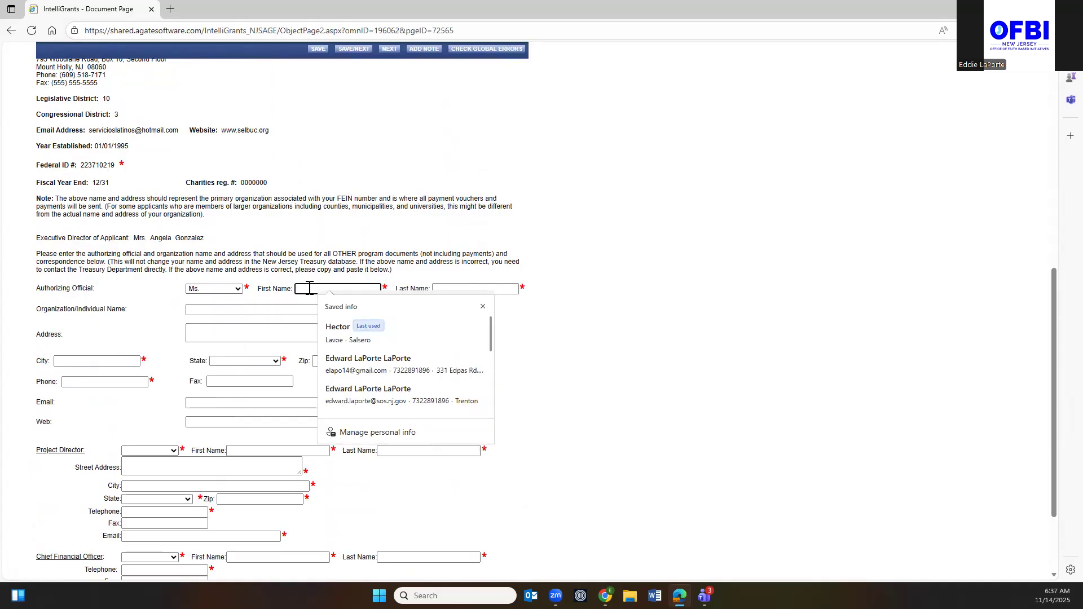
pyautogui.write('Celia')
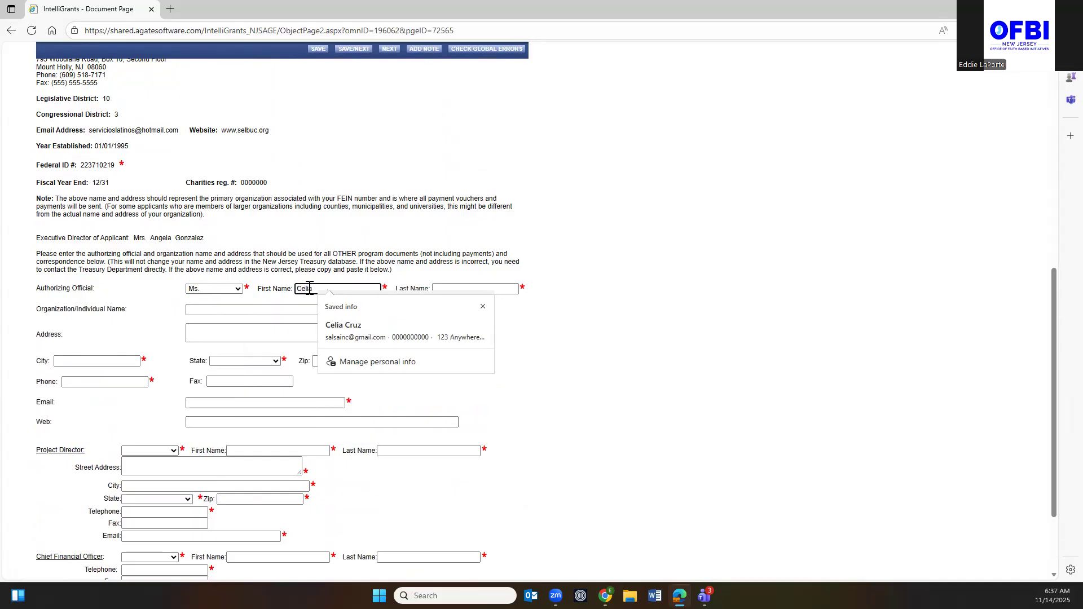
pyautogui.click(364, 339)
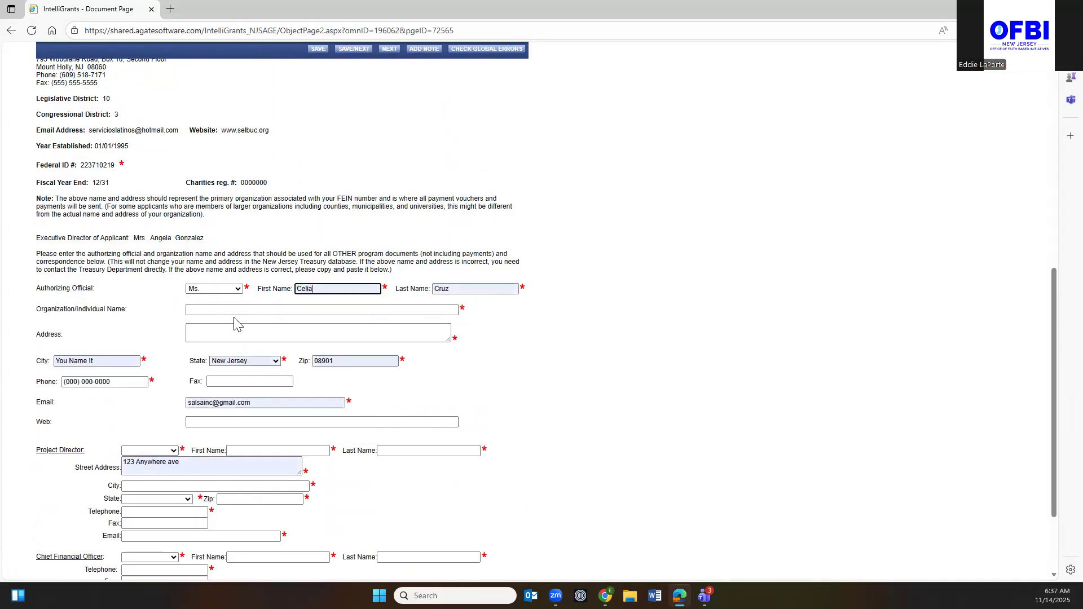
pyautogui.click(205, 310)
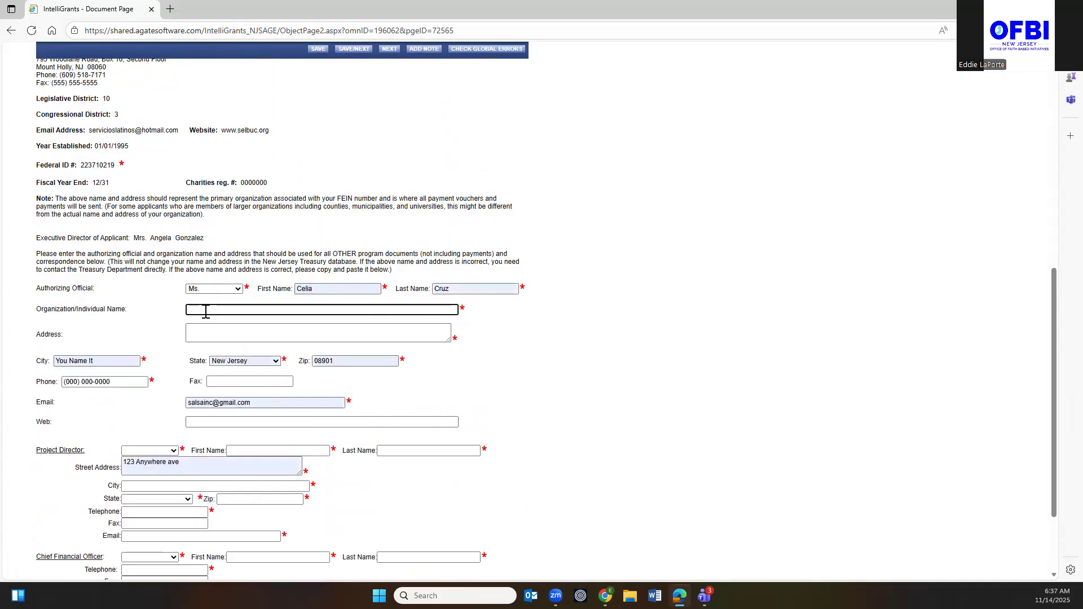
pyautogui.write('123 Rumba Ave')
pyautogui.moveTo(257, 309); pyautogui.dragTo(186, 311)
pyautogui.write('Habana CDC')
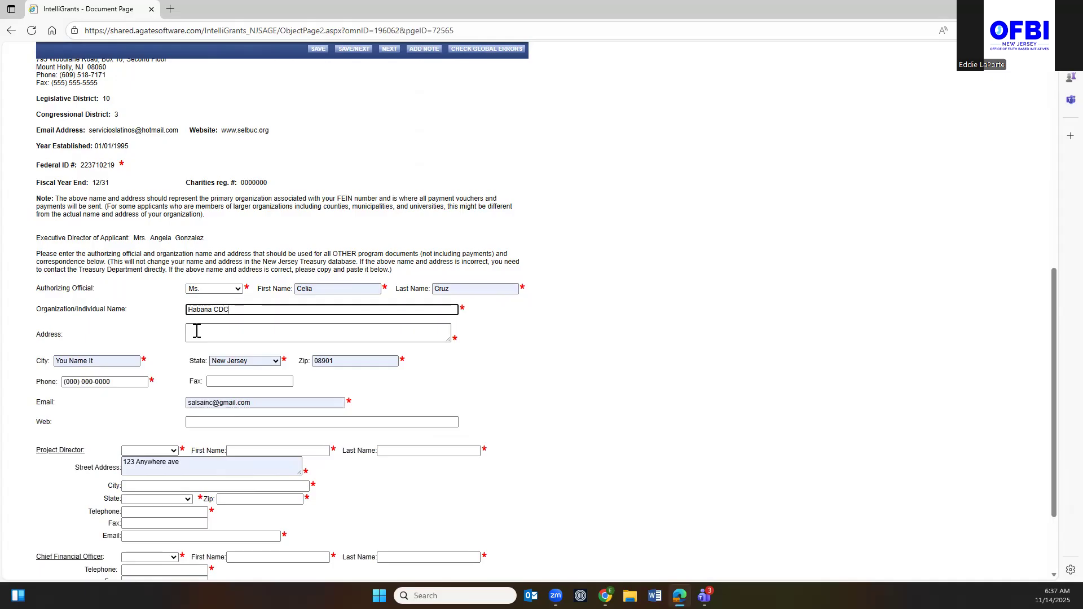
pyautogui.click(197, 331)
pyautogui.write('123 R')
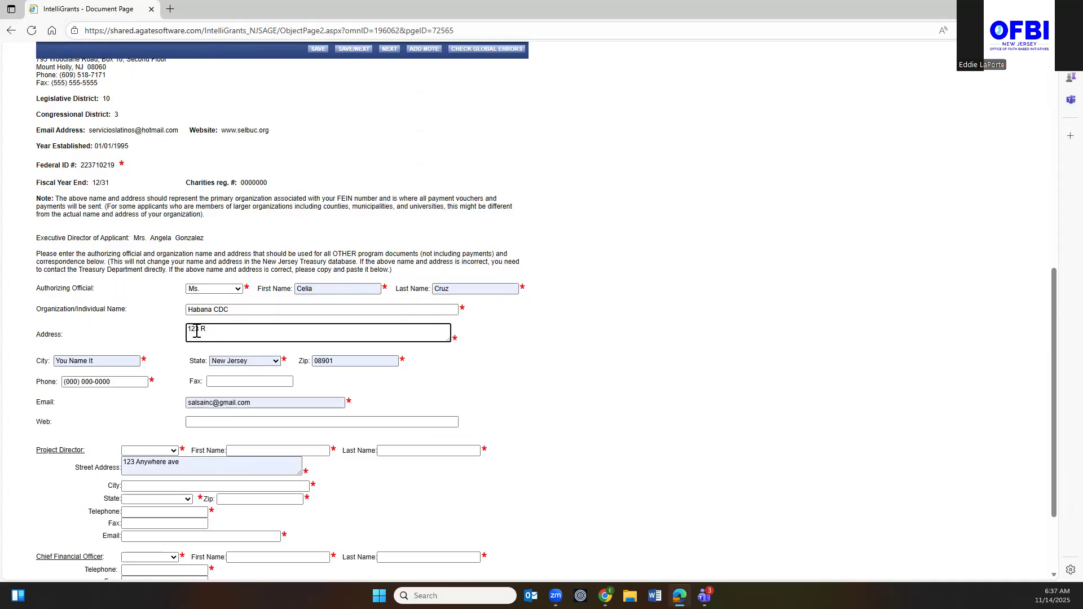
pyautogui.write('umba Ave')
# Enter the project director as Mr. with first and last name.
pyautogui.click(173, 451)
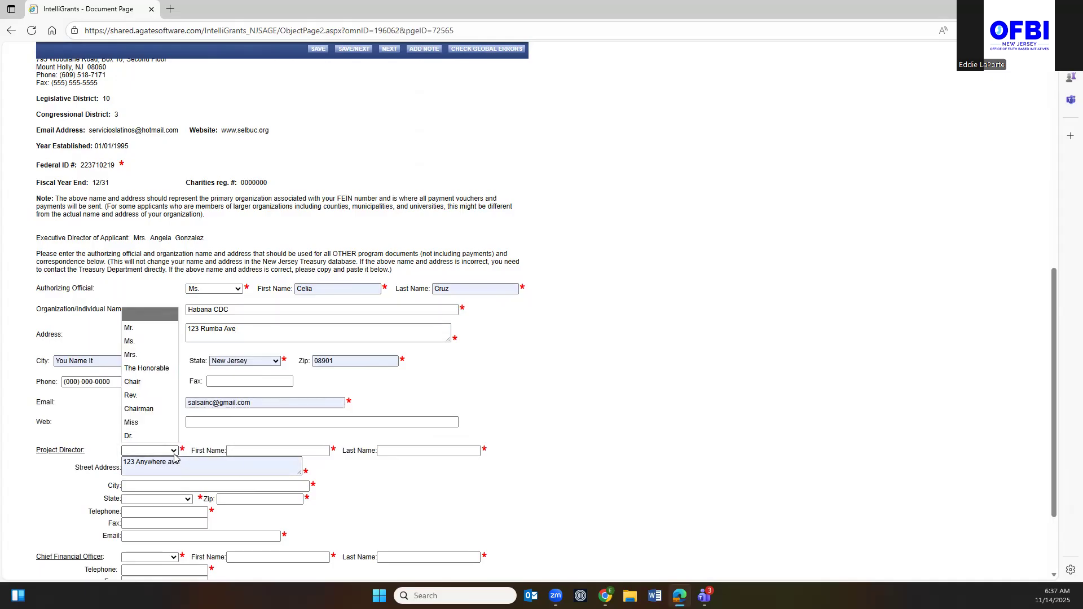
pyautogui.click(135, 328)
pyautogui.click(229, 450)
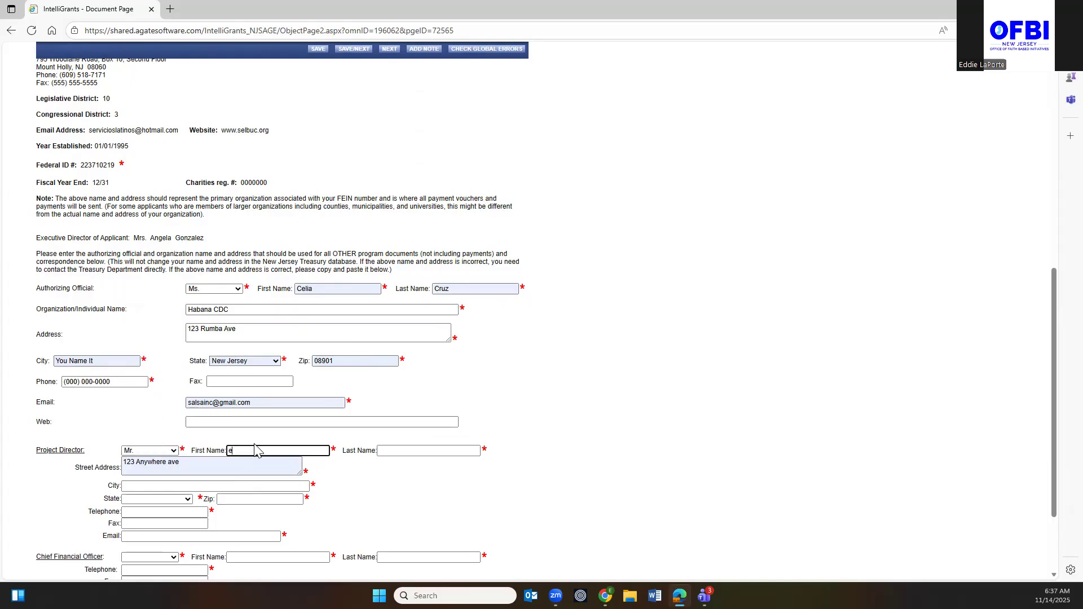
pyautogui.write('Hector')
pyautogui.press('Tab')
pyautogui.write('Lavo')
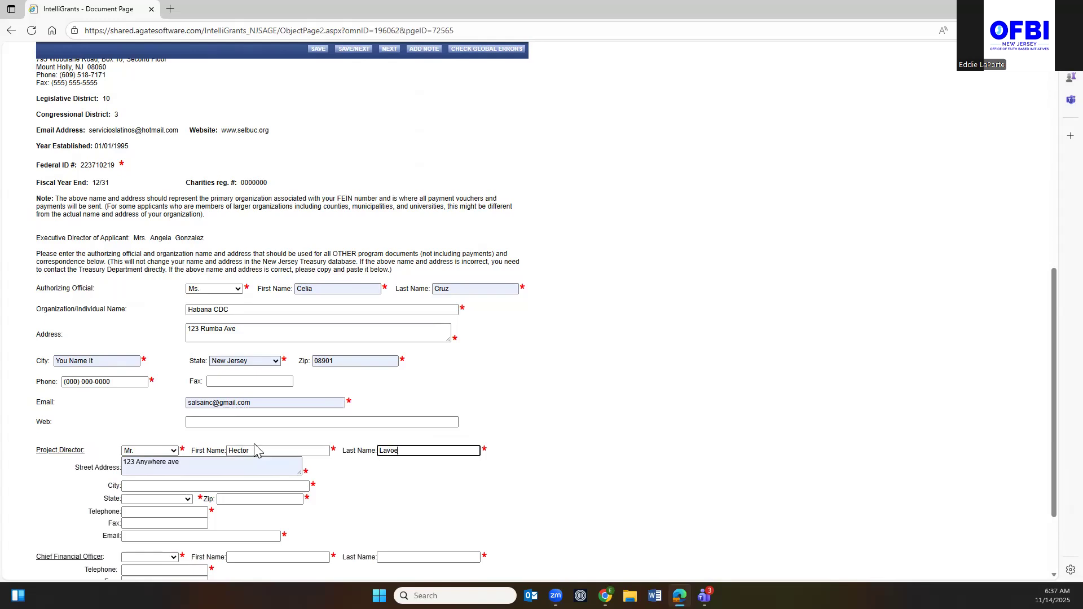
pyautogui.click(156, 488)
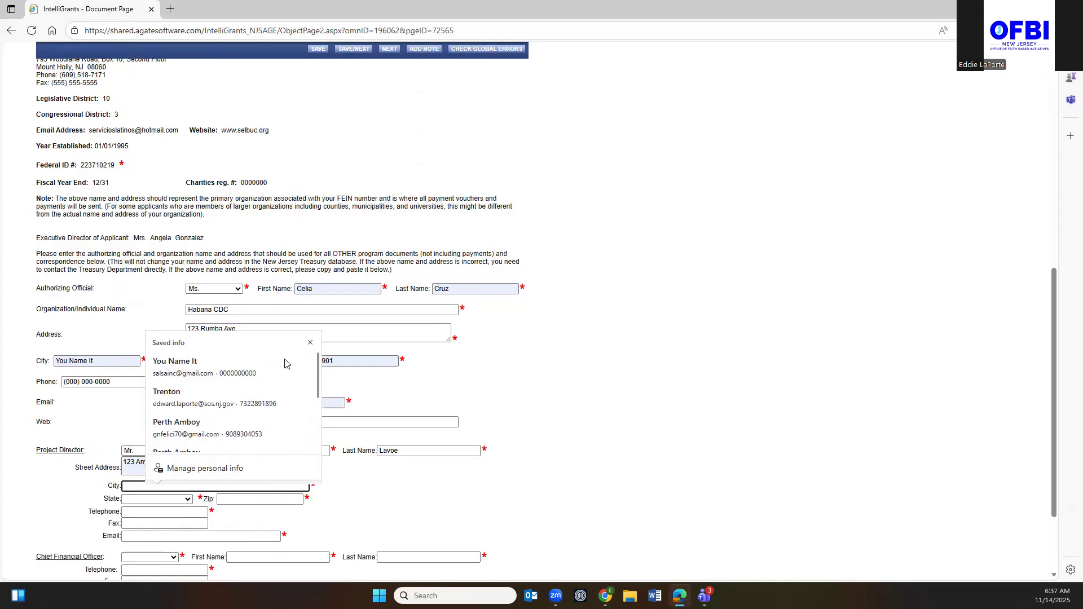
# Autofill the project director's contact details and enter the CFO as Mrs. with first and last name.
pyautogui.click(194, 376)
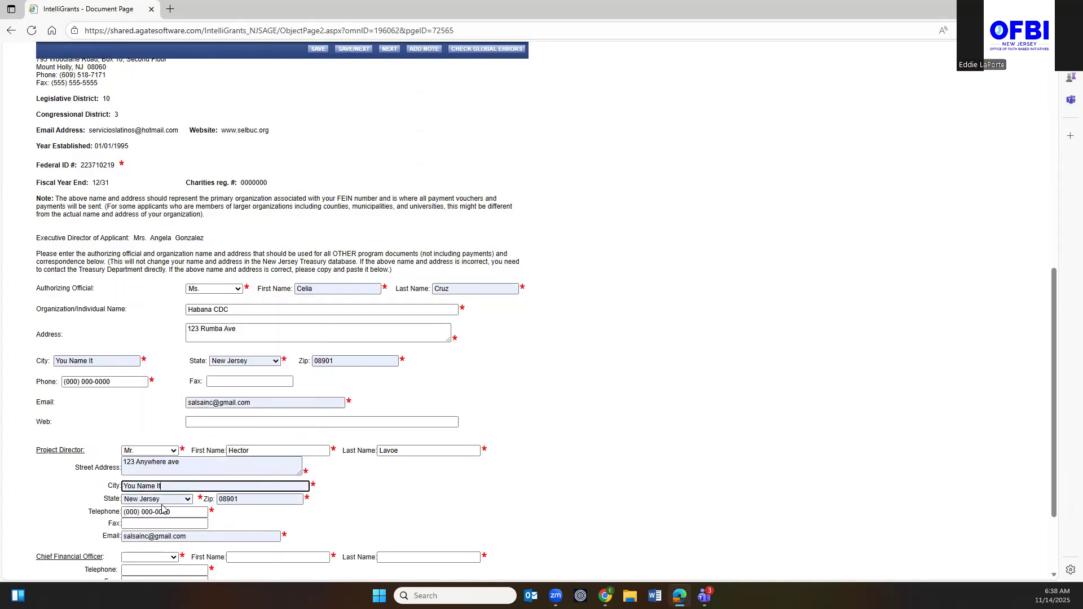
pyautogui.scroll(-2, 207, 522)
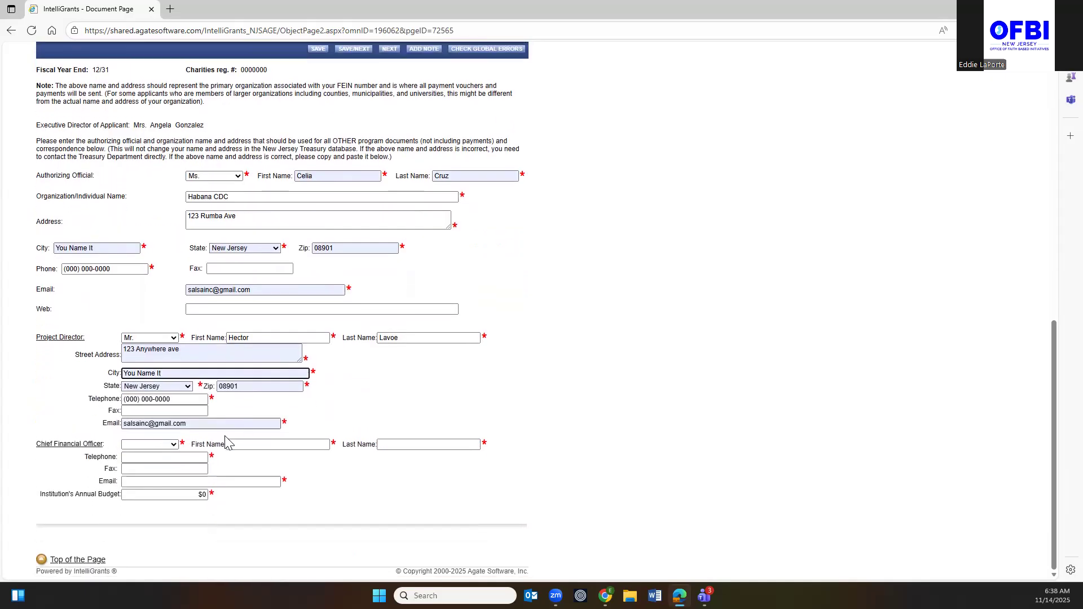
pyautogui.click(172, 445)
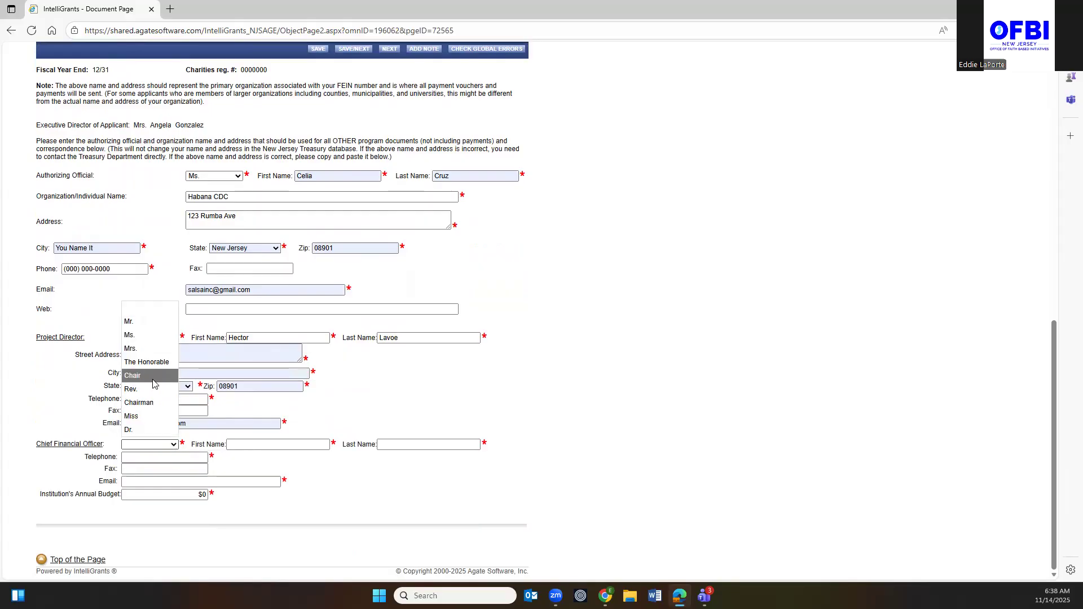
pyautogui.click(144, 350)
pyautogui.click(255, 444)
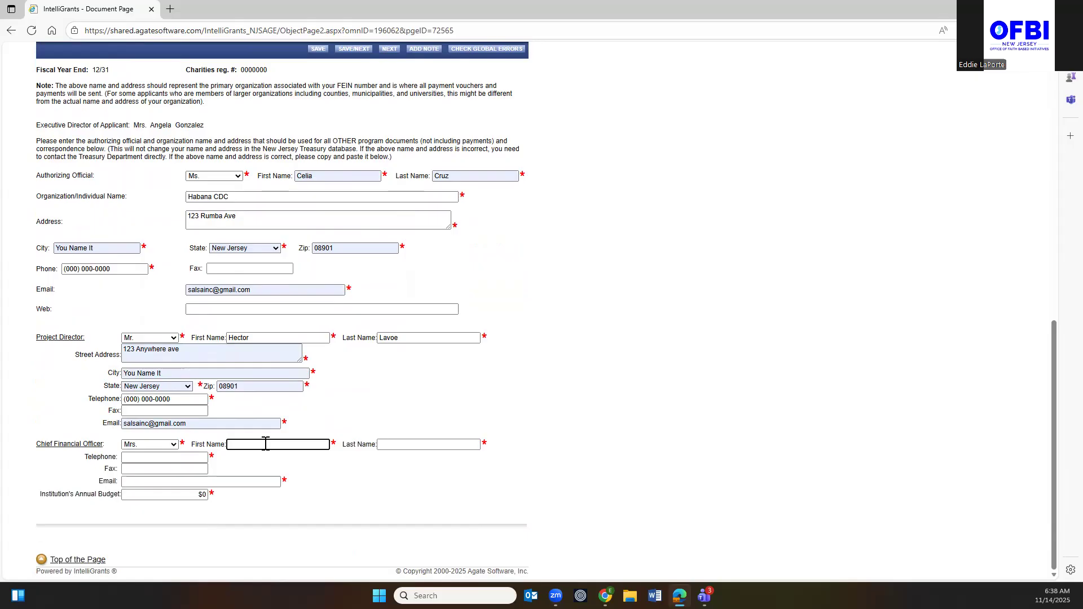
pyautogui.write('Need Moe')
pyautogui.press('Tab')
pyautogui.write('Mone')
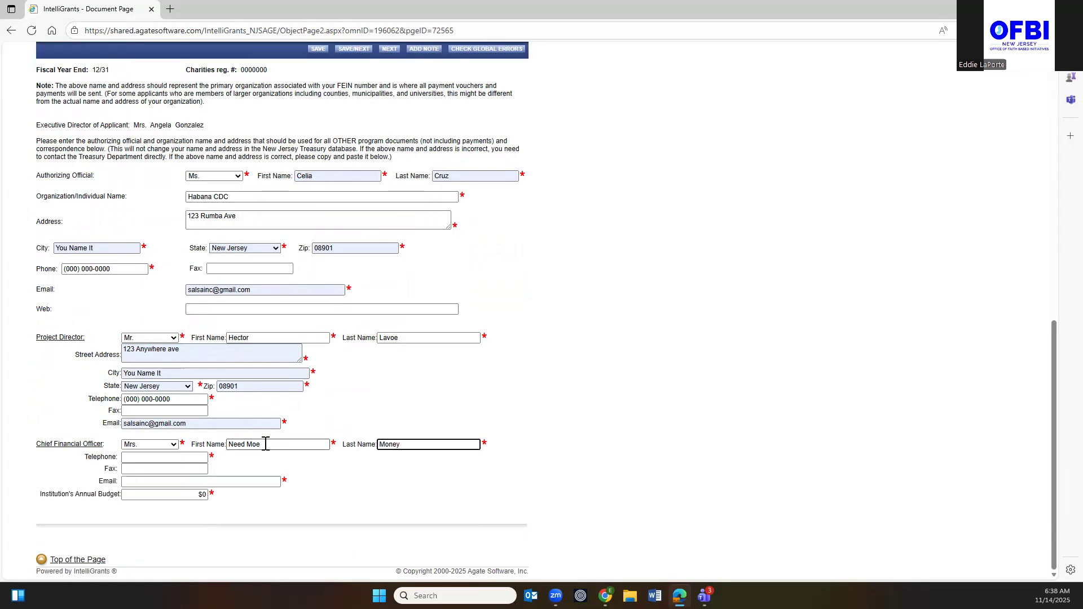
# Fill the CFO phone and e-mail from saved info and set the annual budget to 150000.
pyautogui.click(153, 458)
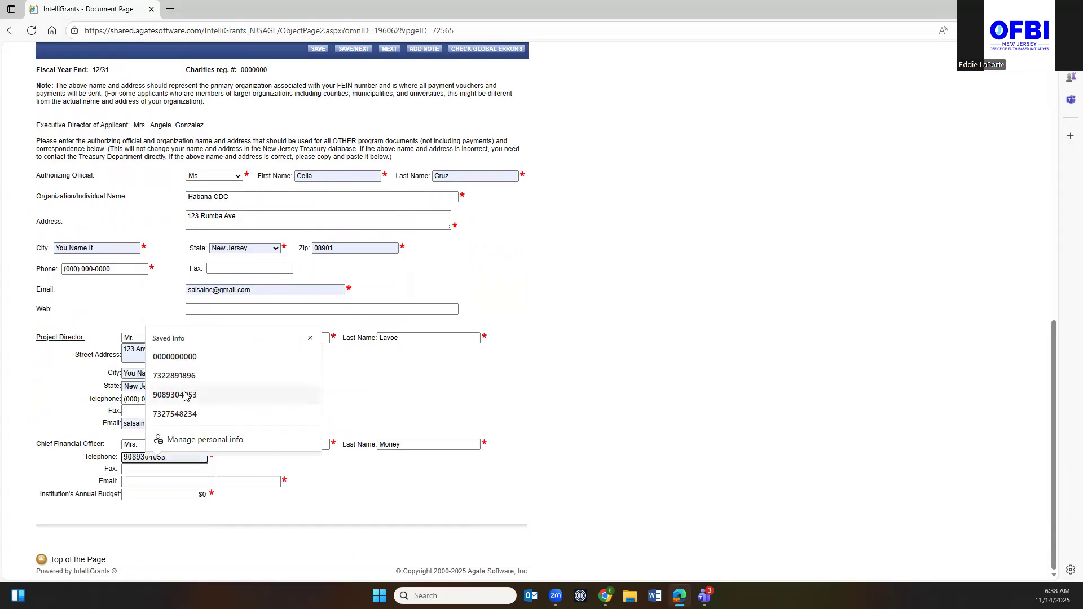
pyautogui.click(175, 357)
pyautogui.click(159, 482)
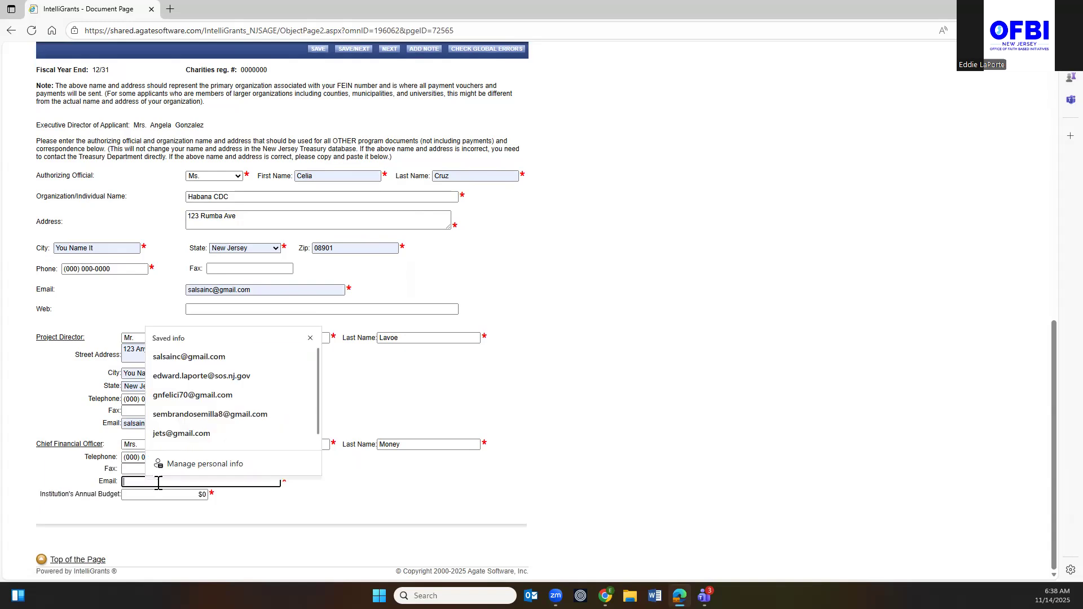
pyautogui.scroll(-1, 169, 445)
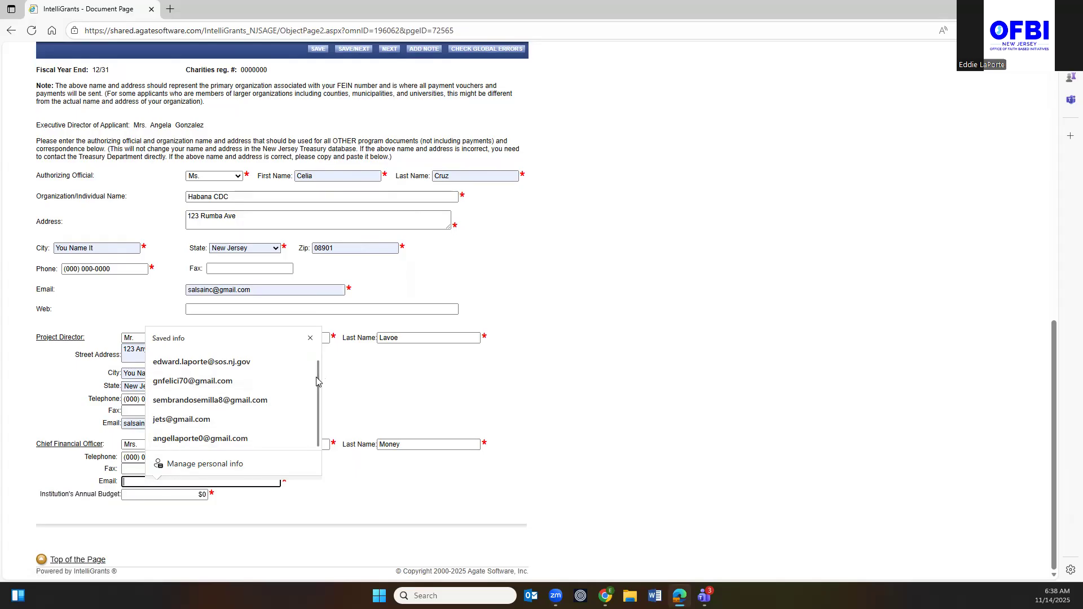
pyautogui.scroll(1, 317, 381)
pyautogui.click(212, 362)
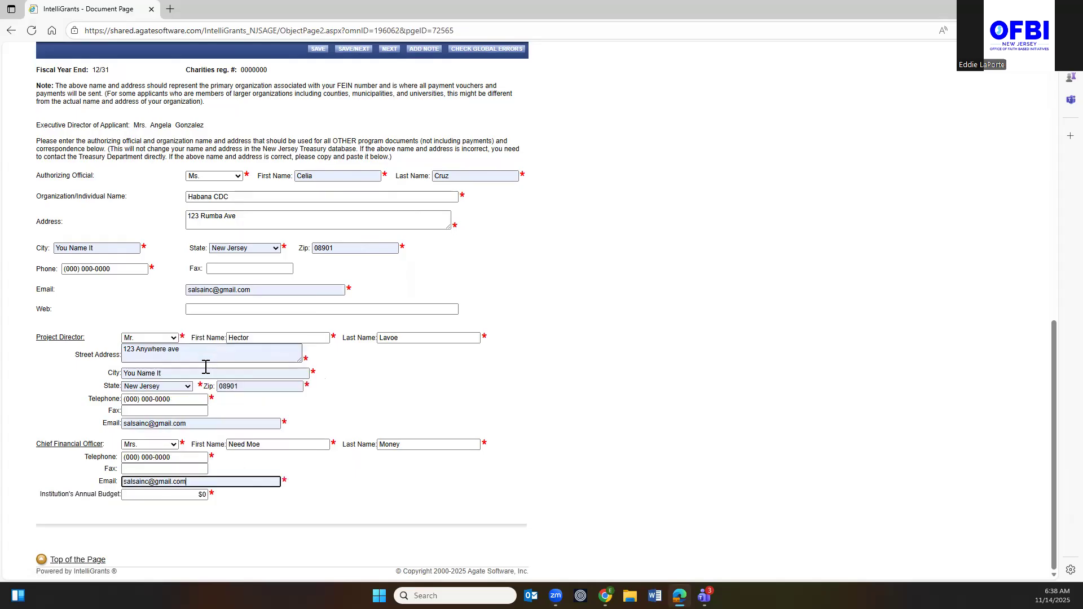
pyautogui.click(204, 494)
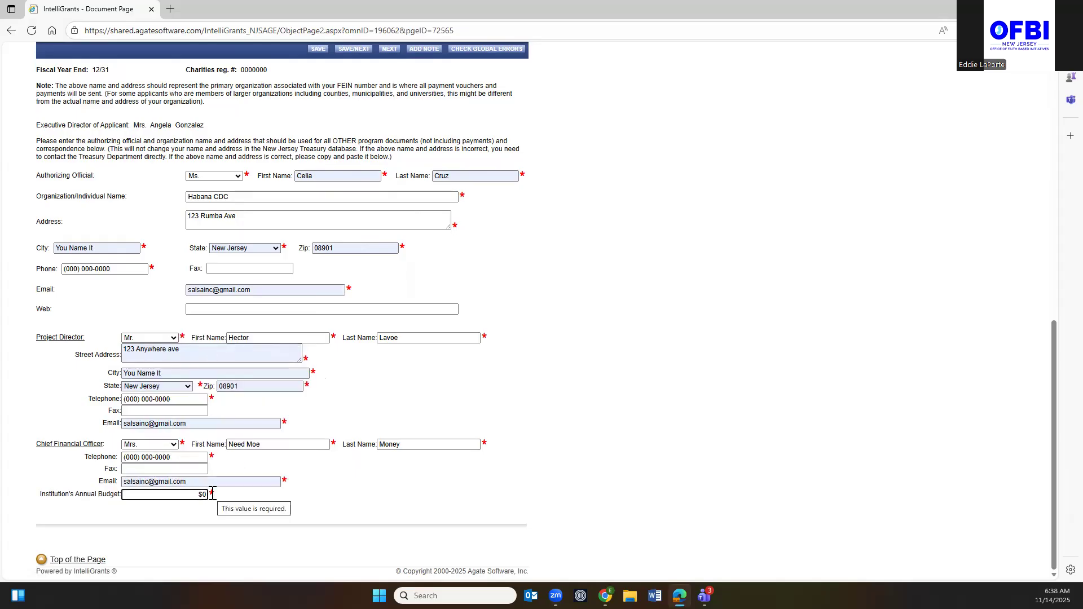
pyautogui.write('150,0000')
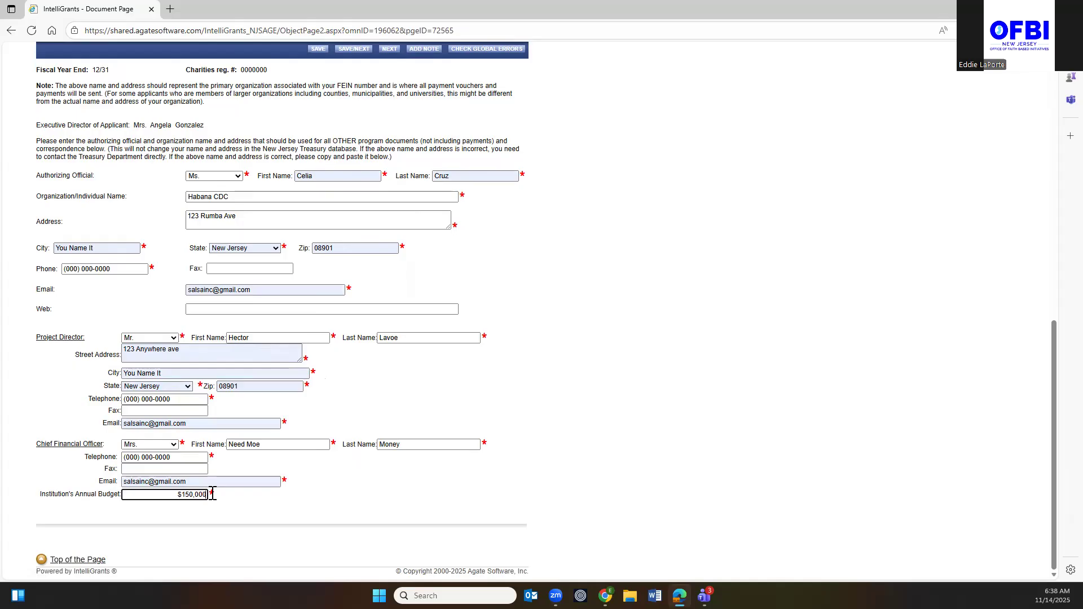
pyautogui.scroll(6, 386, 318)
# Save the contact page, then open Project Summary and click into its text box.
pyautogui.click(316, 50)
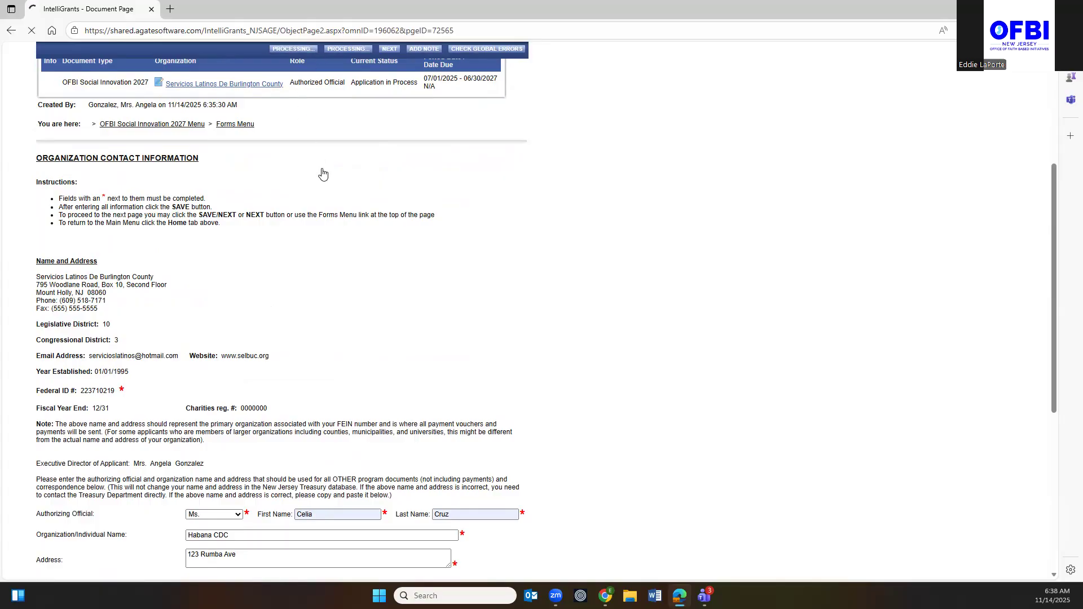
pyautogui.scroll(-6, 386, 286)
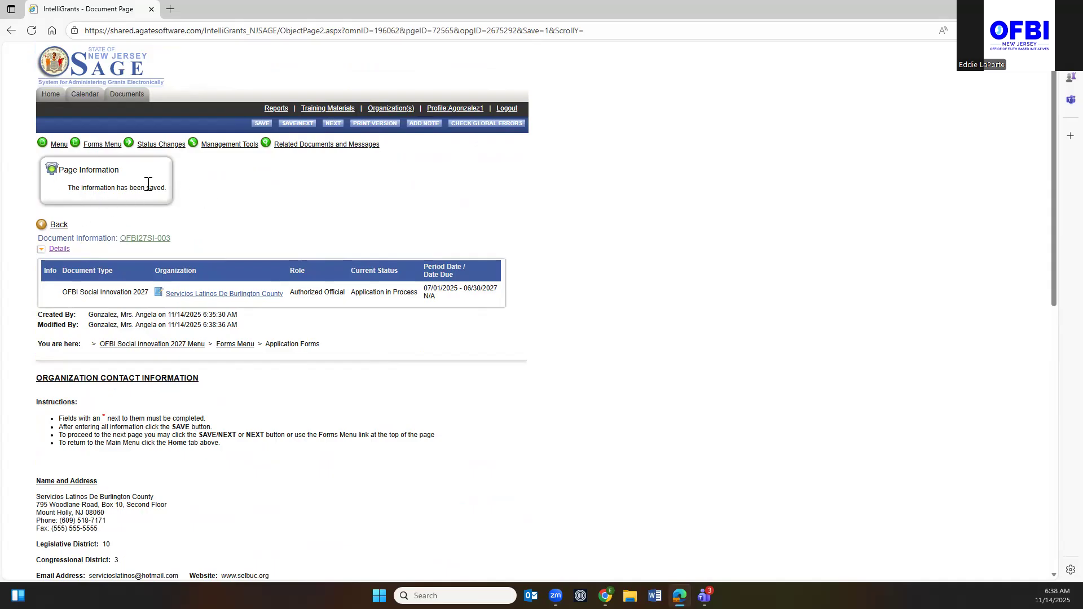
pyautogui.click(115, 145)
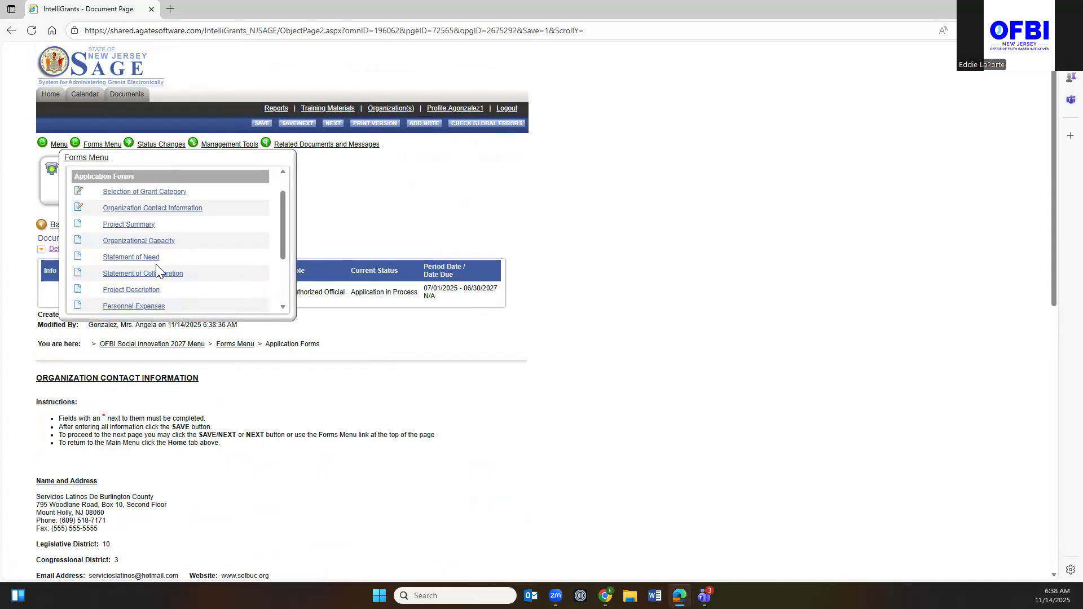
pyautogui.click(129, 224)
pyautogui.click(77, 435)
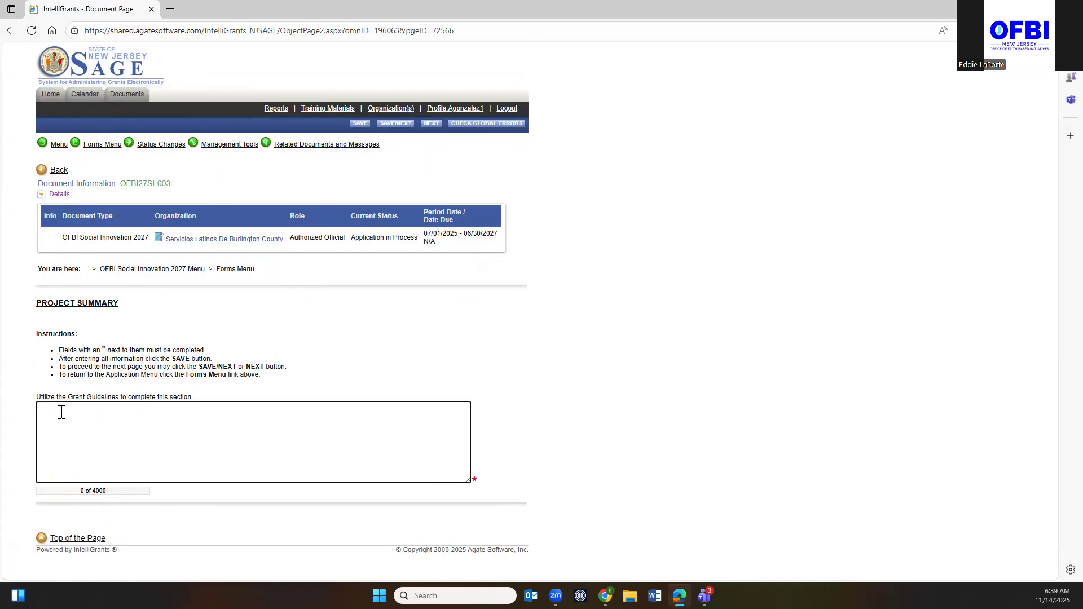
# Enter 'test' as the Project Summary text and save it.
pyautogui.write('test')
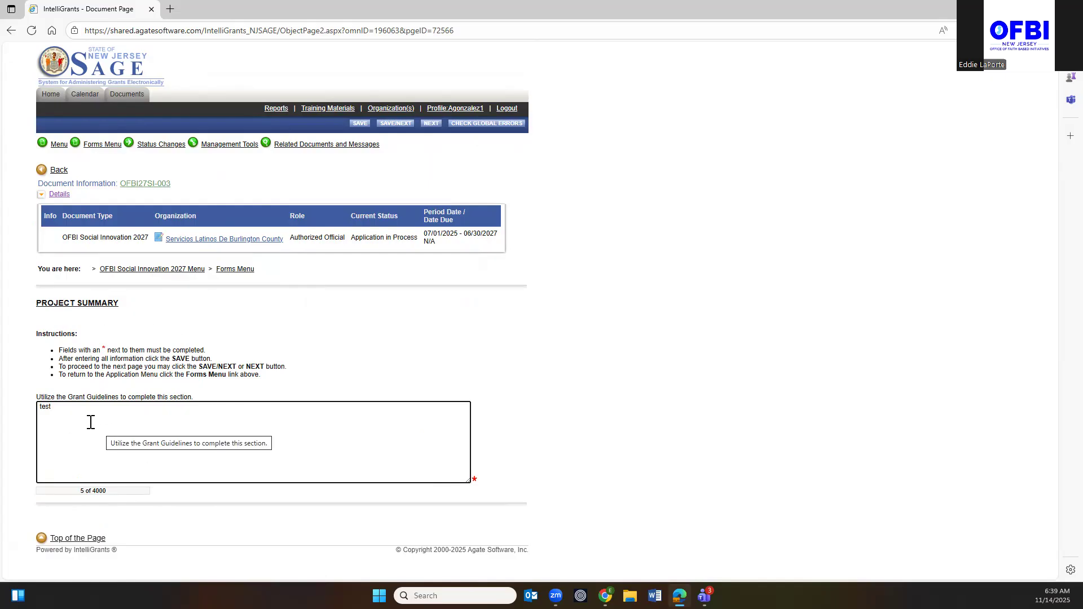
pyautogui.click(395, 124)
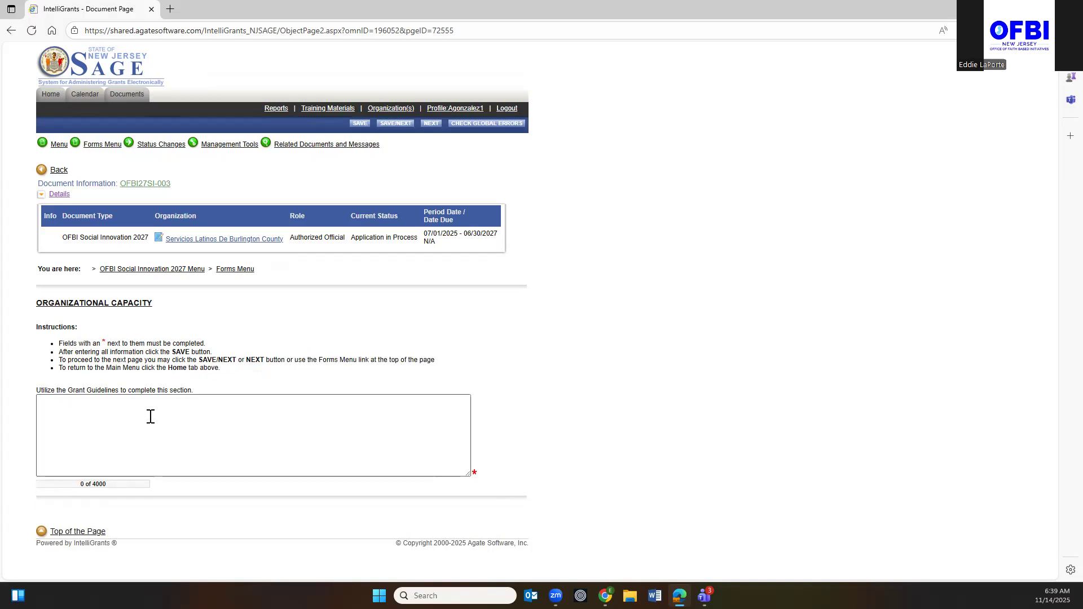
# Fill Organizational Capacity and Statement of Need with 'test', saving each form.
pyautogui.click(86, 418)
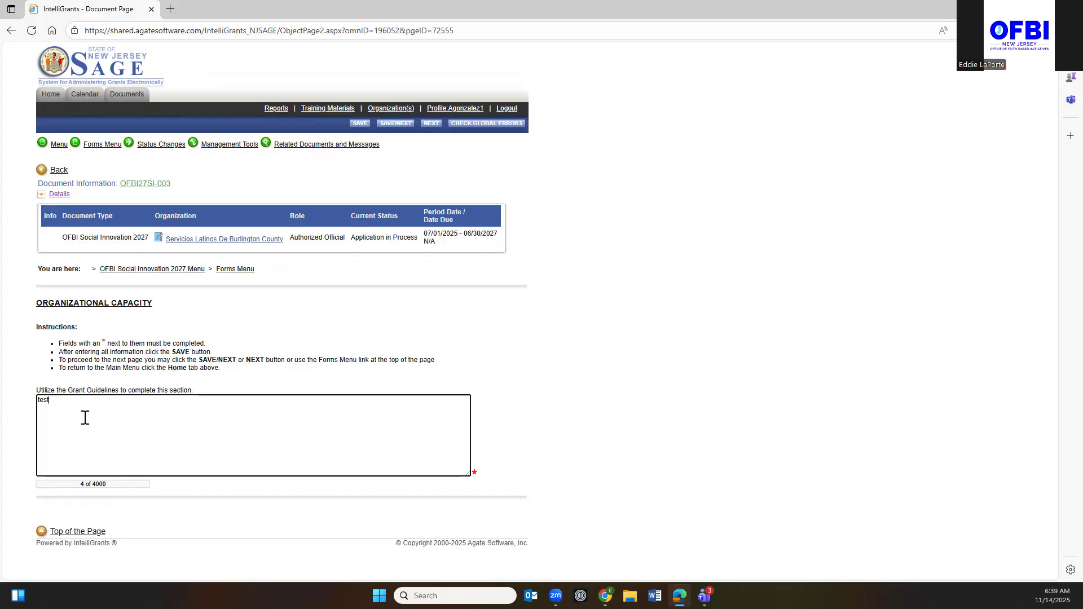
pyautogui.click(395, 123)
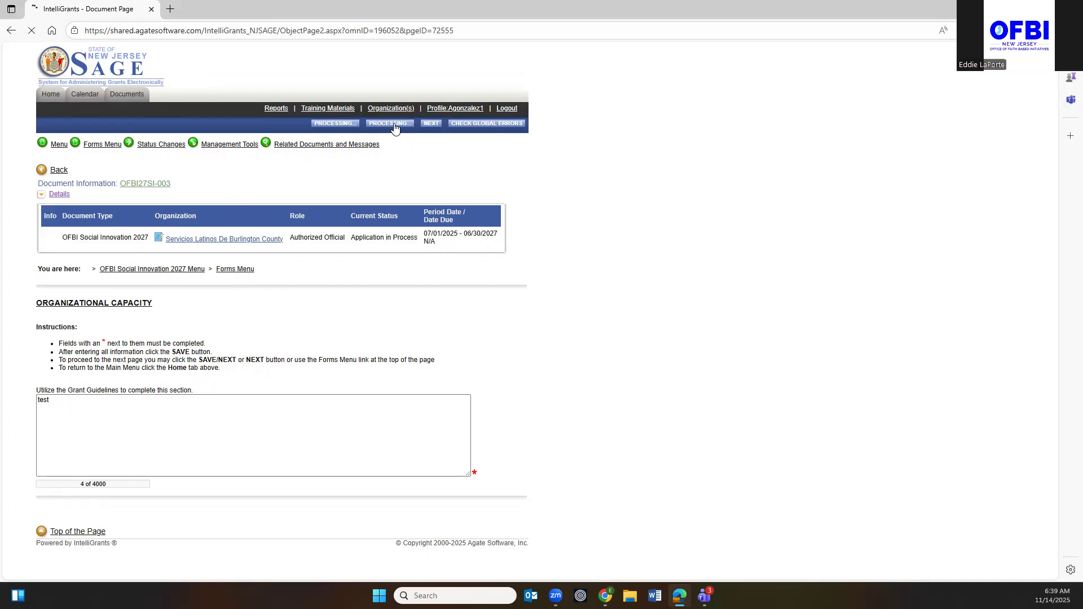
pyautogui.click(91, 413)
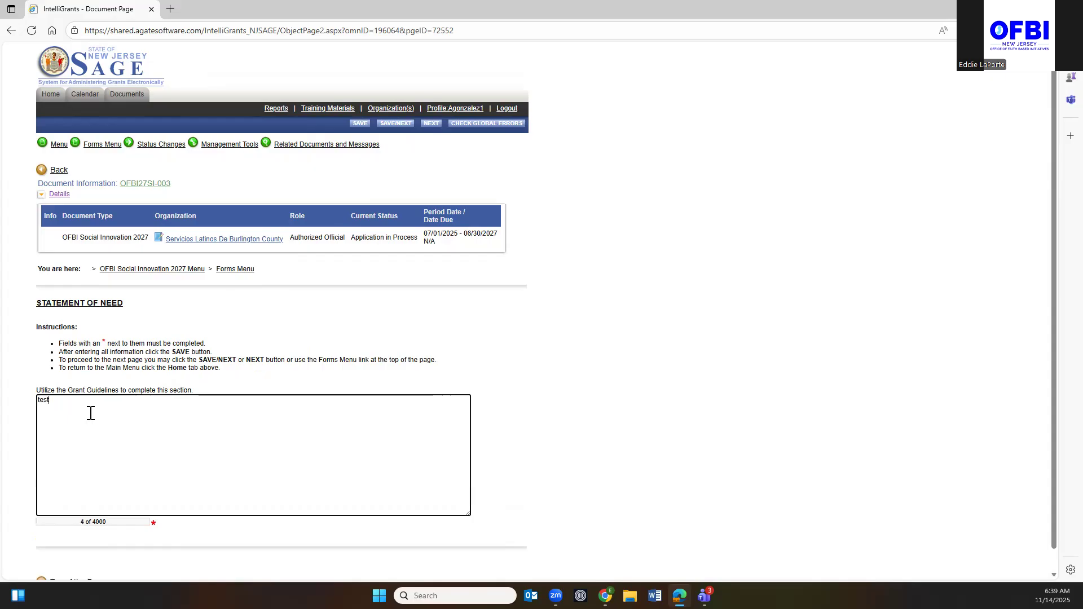
pyautogui.click(393, 129)
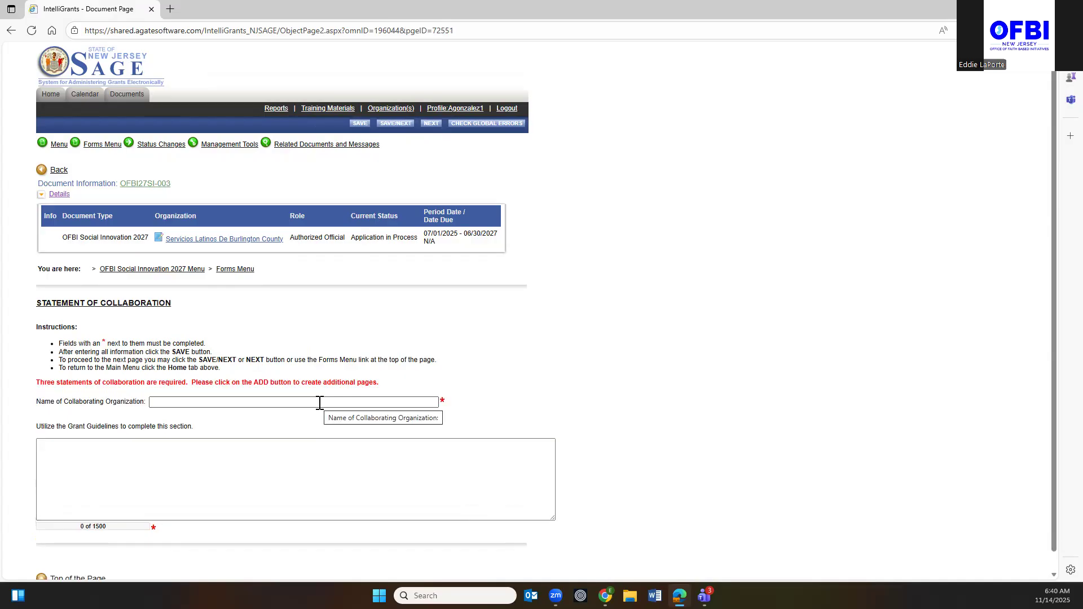
# Save a collaboration statement for Developer with the description 'test'.
pyautogui.click(284, 403)
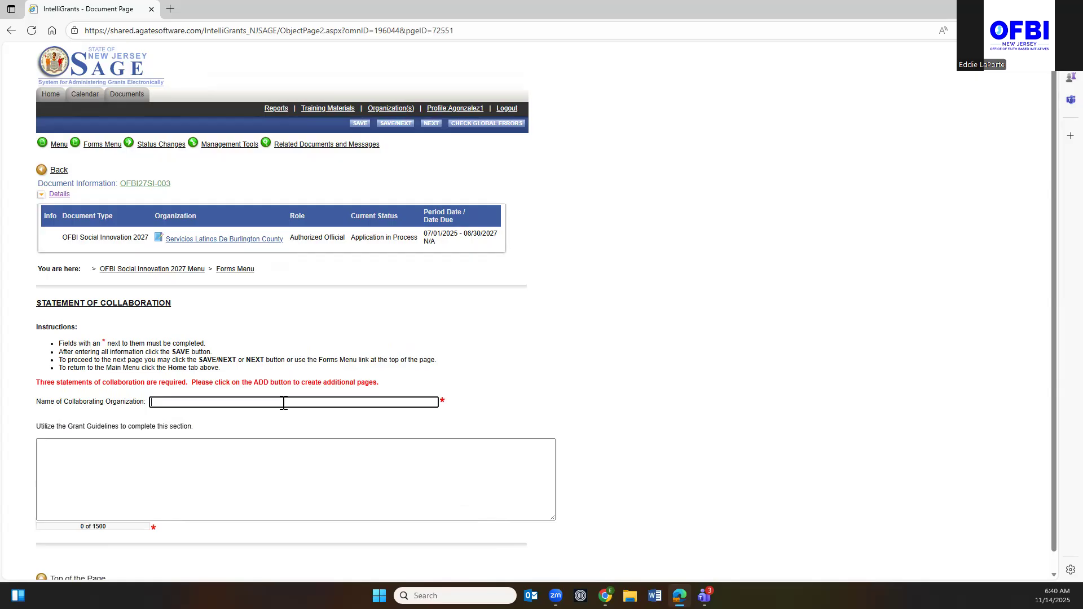
pyautogui.write('test')
pyautogui.press('BackSpace')
pyautogui.press('BackSpace')
pyautogui.press('BackSpace')
pyautogui.write('Develope')
pyautogui.click(97, 455)
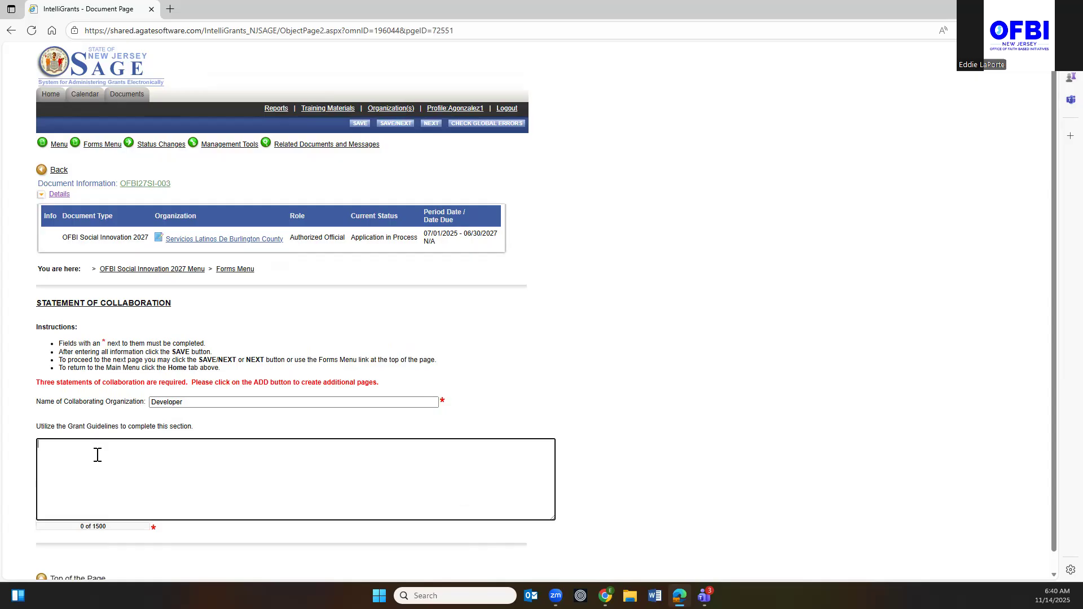
pyautogui.write('test')
pyautogui.click(357, 125)
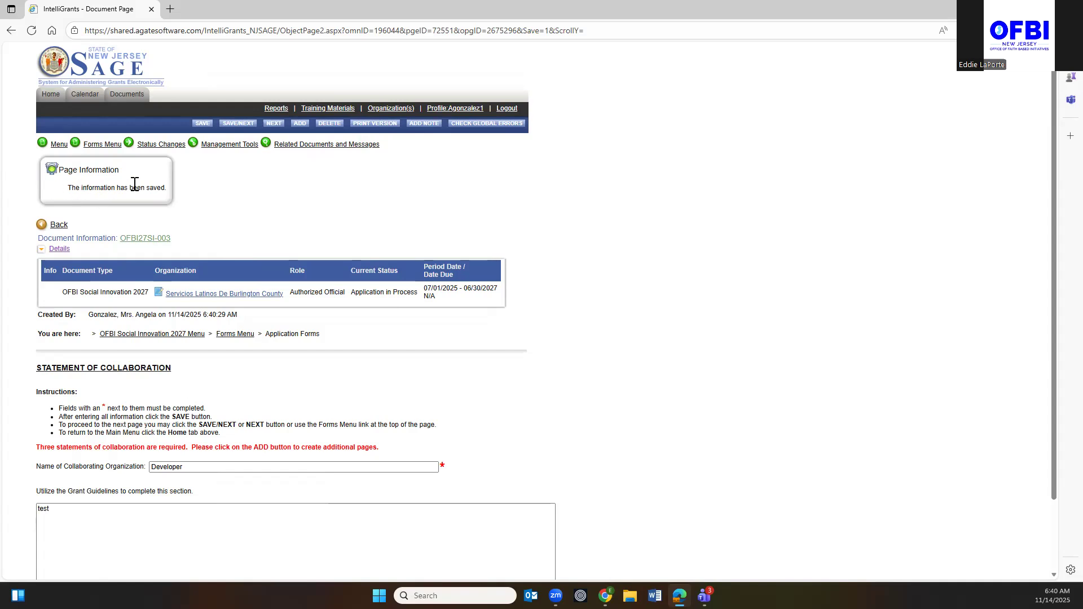
# Add a second collaboration statement and name the organization Real Estate Attorney.
pyautogui.click(298, 126)
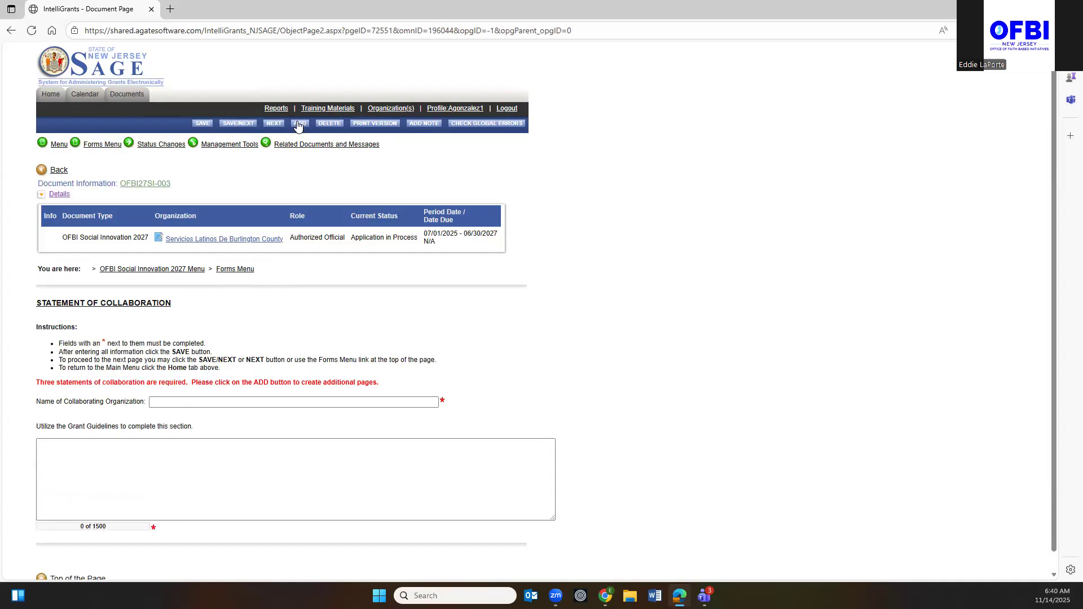
pyautogui.click(166, 402)
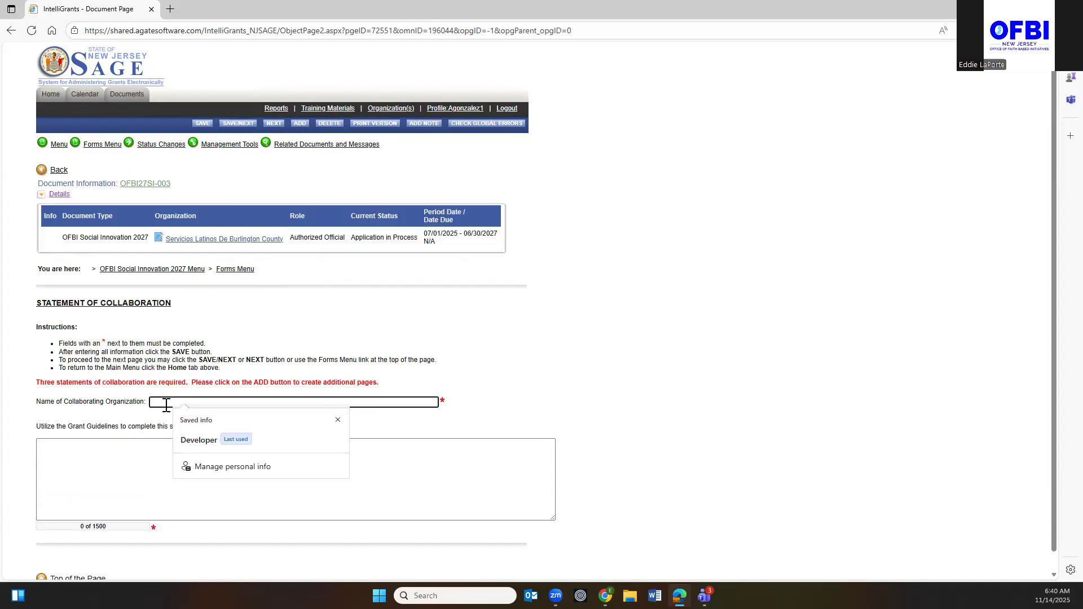
pyautogui.write('Re')
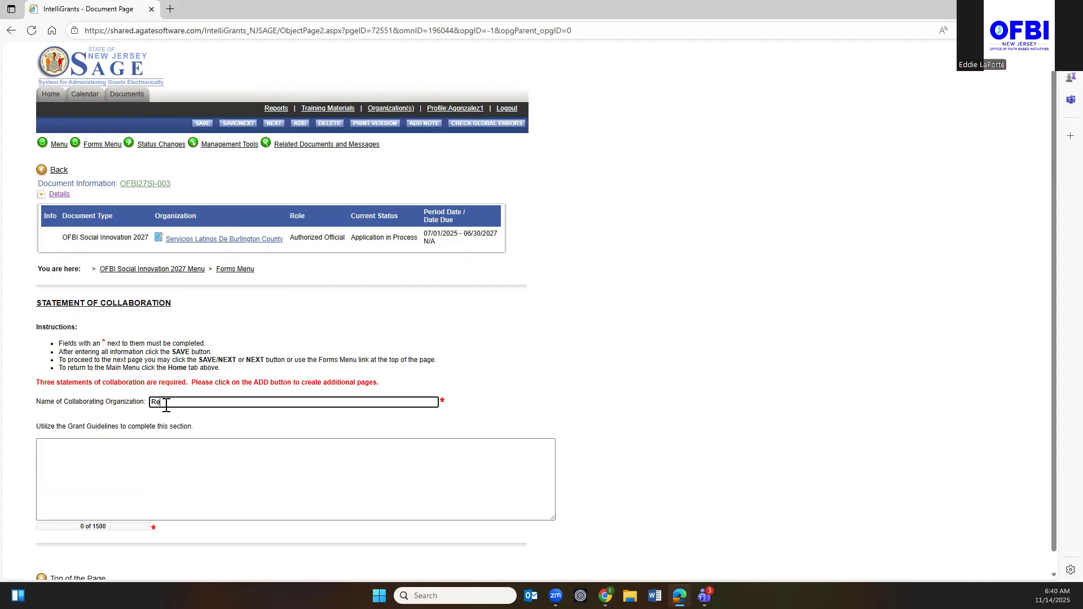
pyautogui.write('al Estate Attorney')
# Describe the Real Estate Attorney collaboration as 'test', save it, and add a third page.
pyautogui.click(53, 453)
pyautogui.write('test')
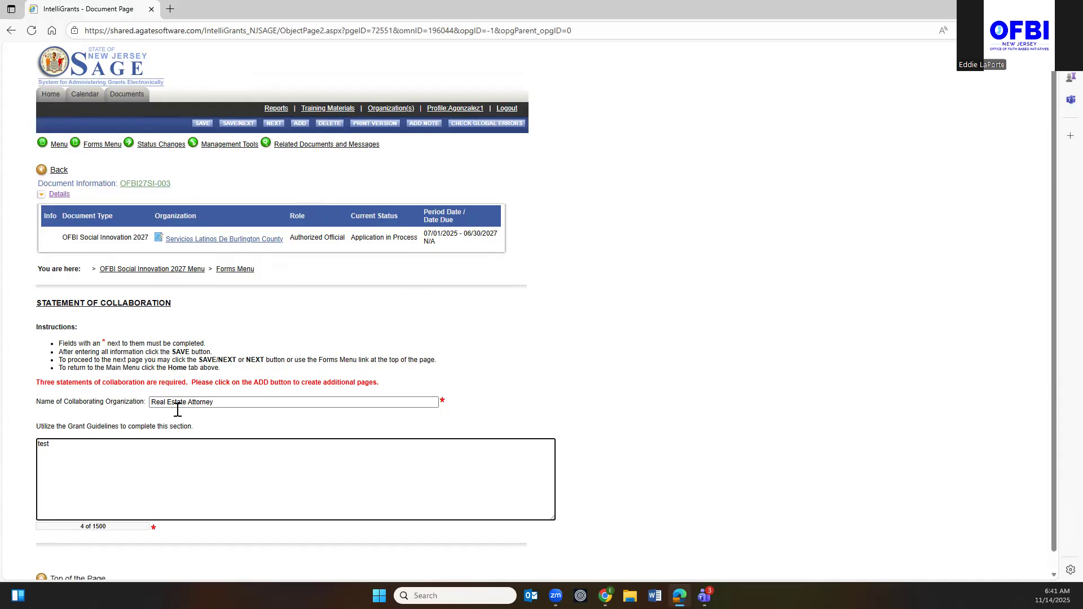
pyautogui.click(200, 125)
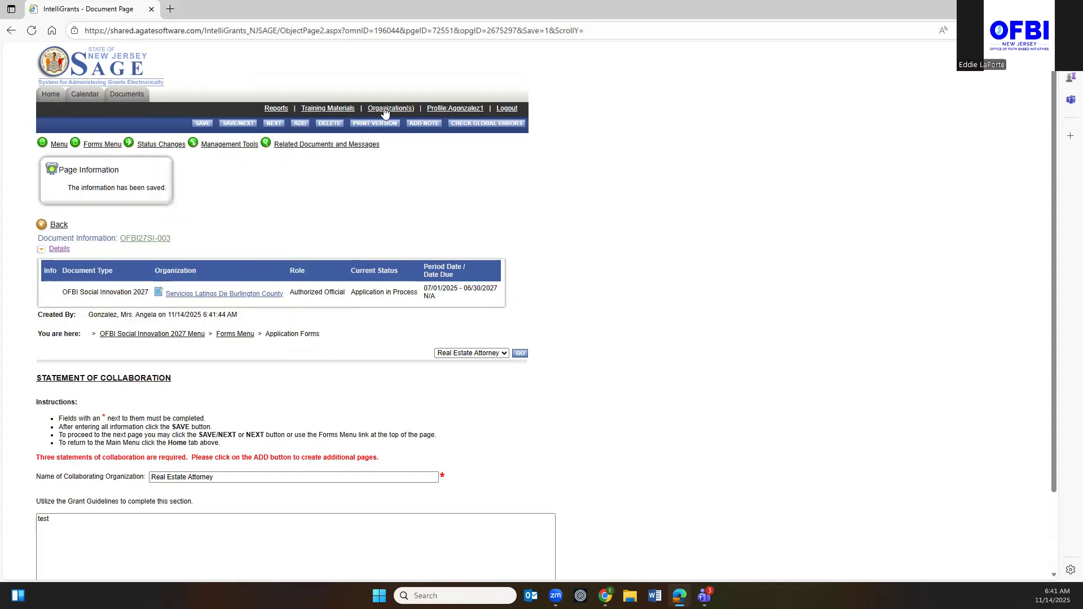
pyautogui.click(300, 124)
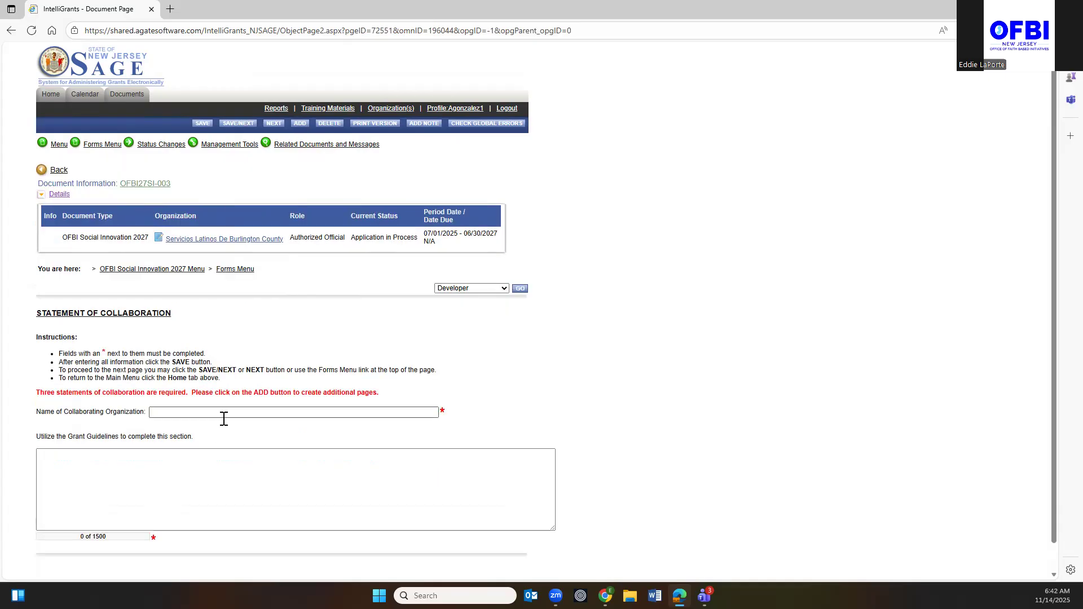
# Save a collaboration statement for Architect with the description 'test'.
pyautogui.click(190, 412)
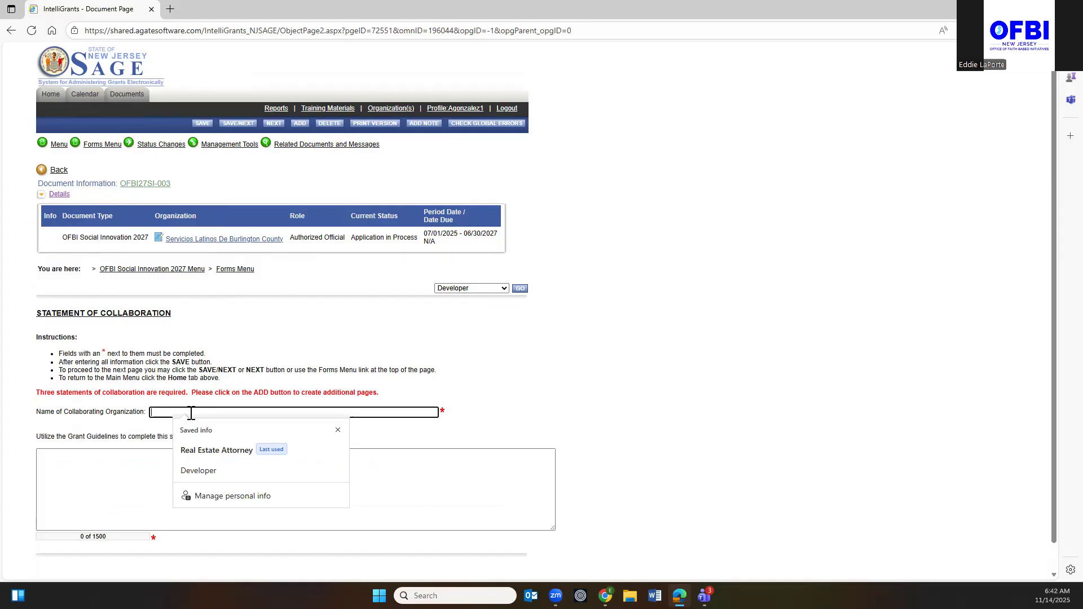
pyautogui.write('Architect')
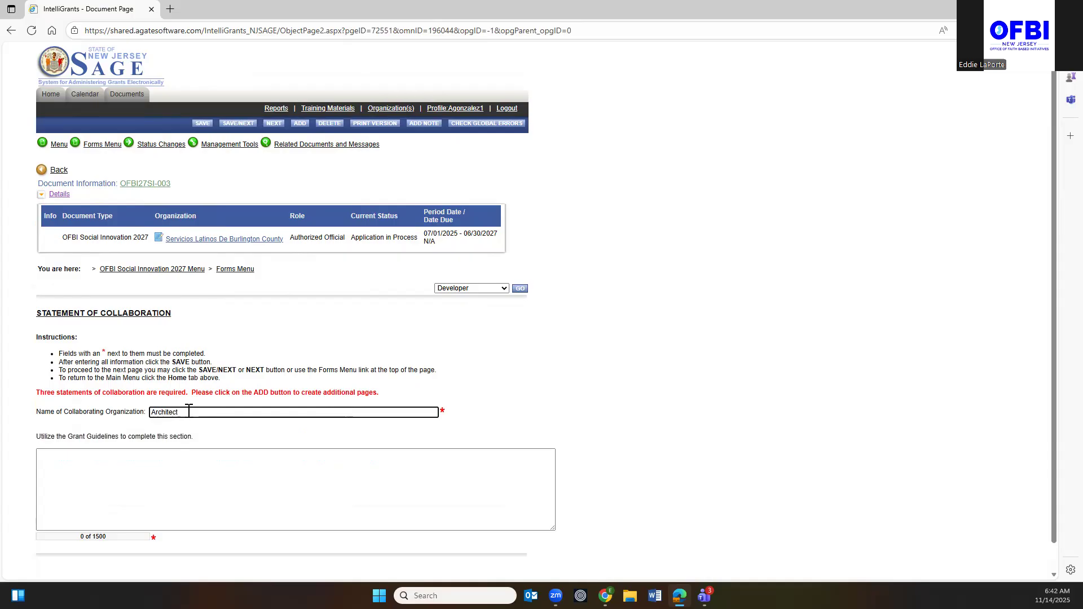
pyautogui.click(41, 460)
pyautogui.write('test')
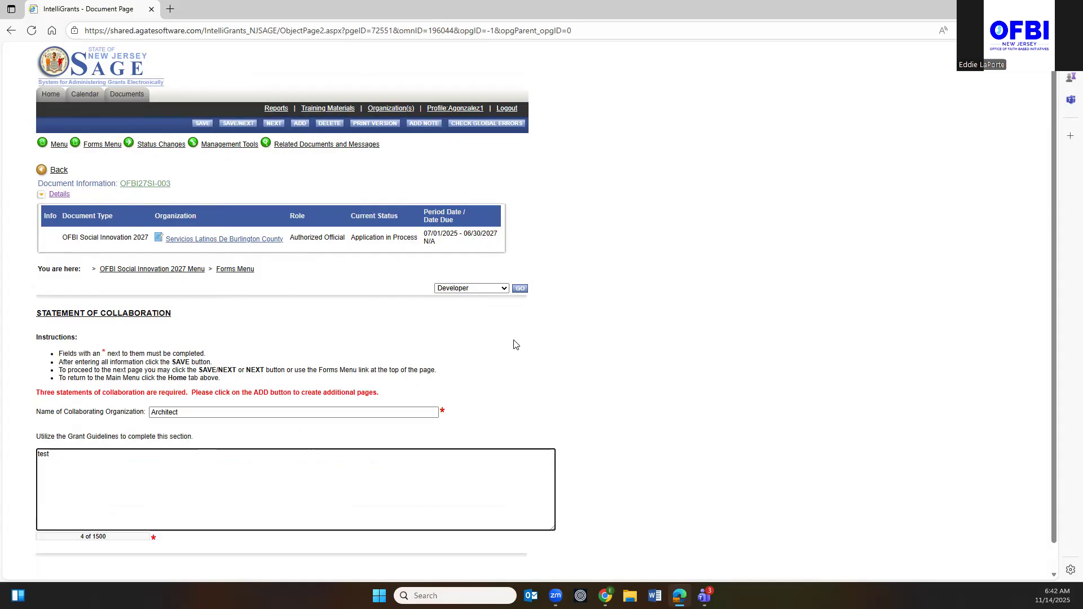
pyautogui.click(200, 123)
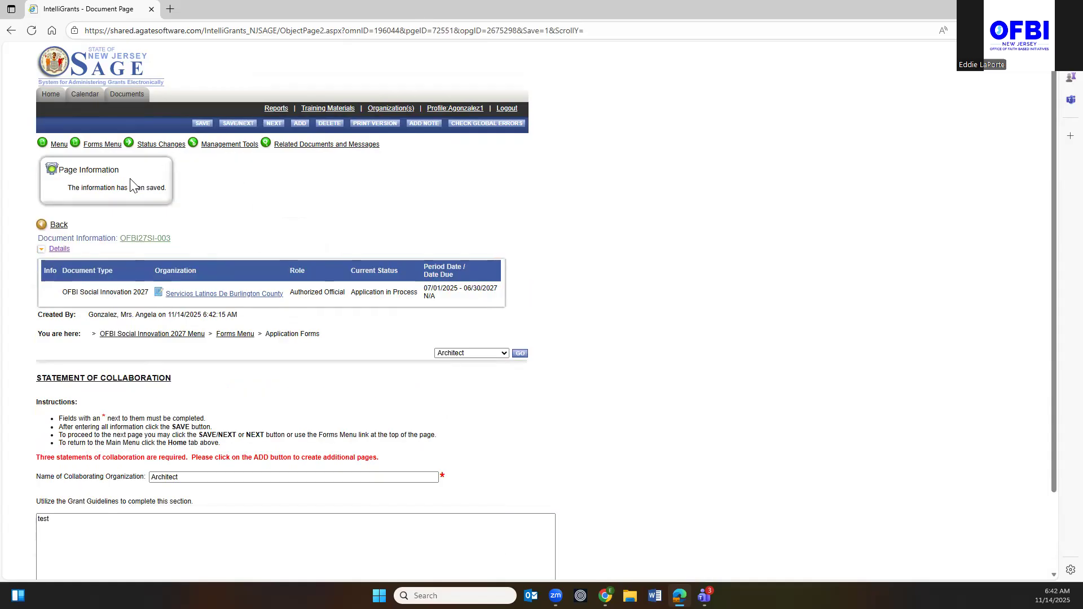
# Add and save a General Contractor collaboration statement with the description 'test'.
pyautogui.click(300, 123)
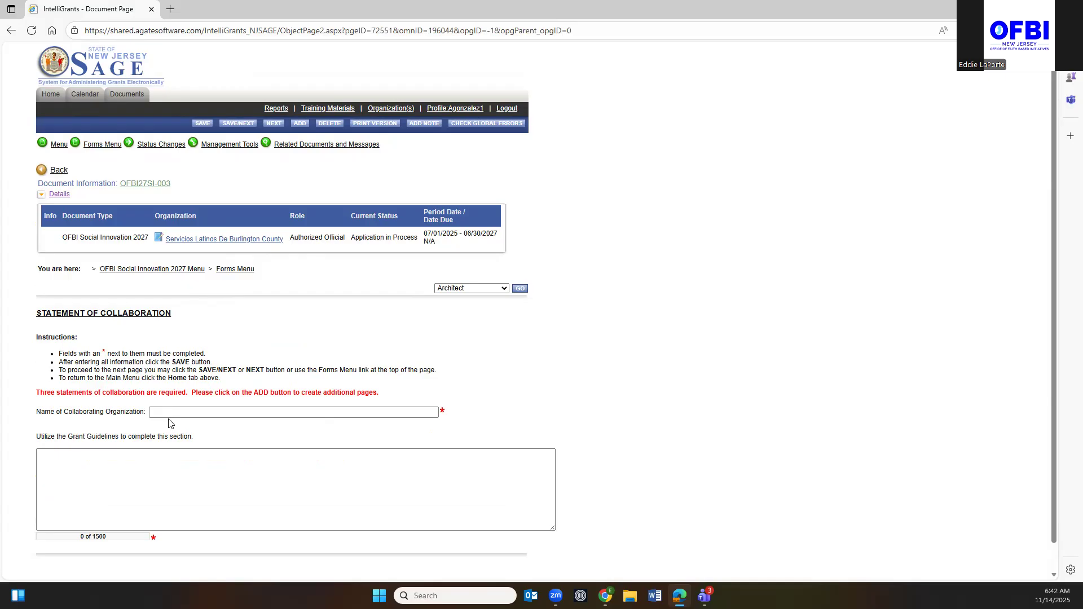
pyautogui.click(175, 414)
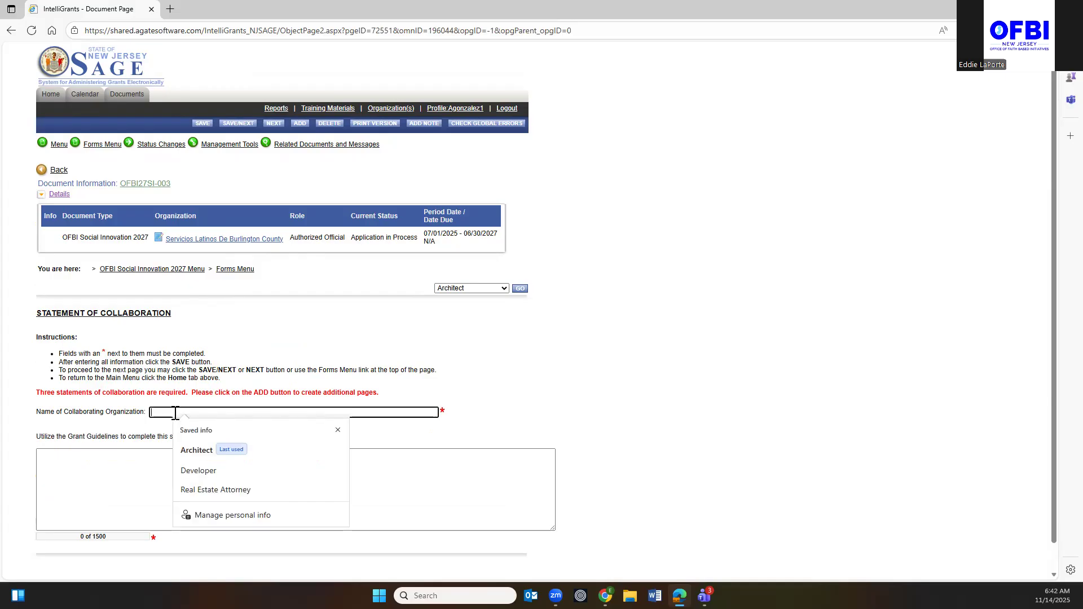
pyautogui.click(503, 289)
pyautogui.click(174, 413)
pyautogui.write('General Contr')
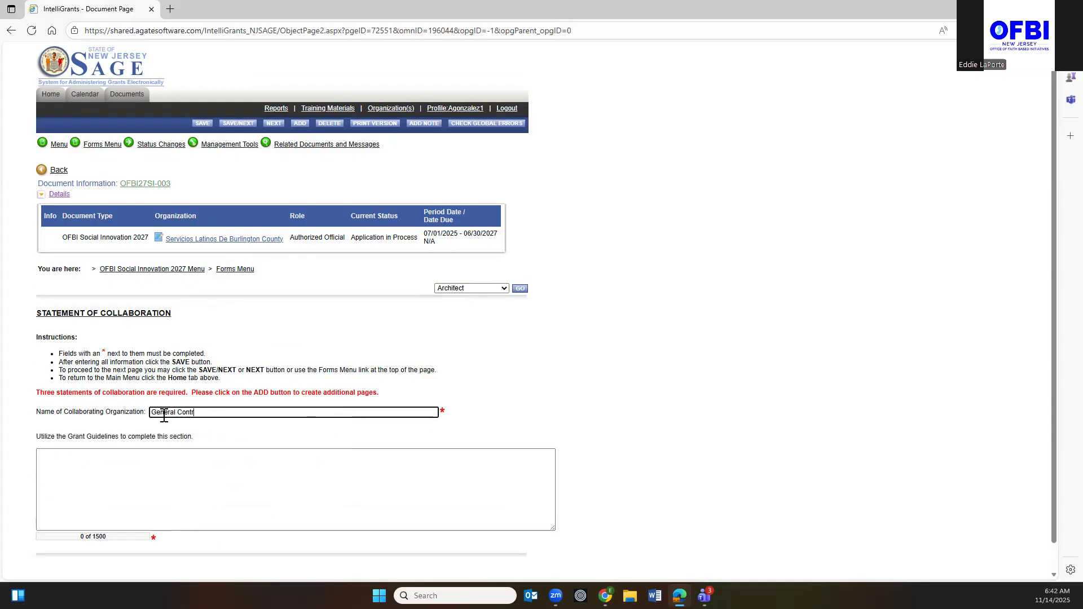
pyautogui.write('actor')
pyautogui.click(43, 456)
pyautogui.write('test')
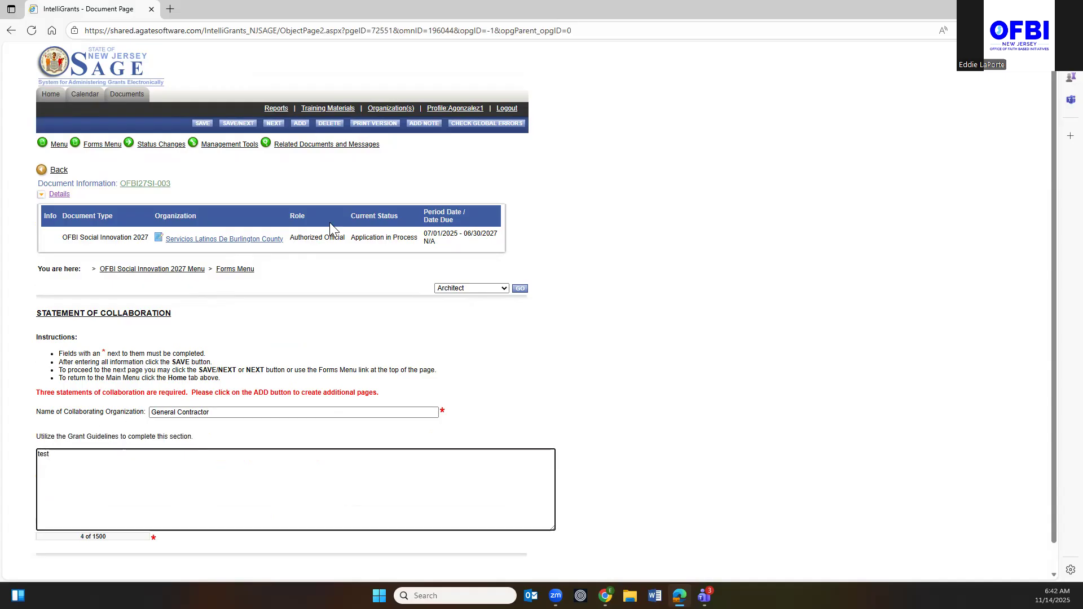
pyautogui.click(202, 123)
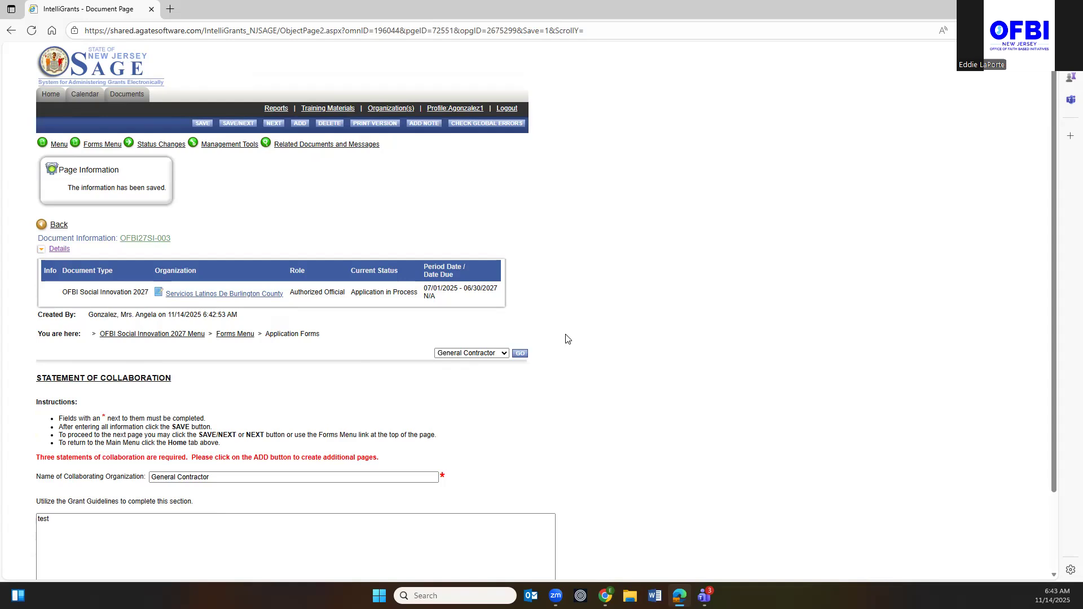
pyautogui.scroll(-2, 567, 339)
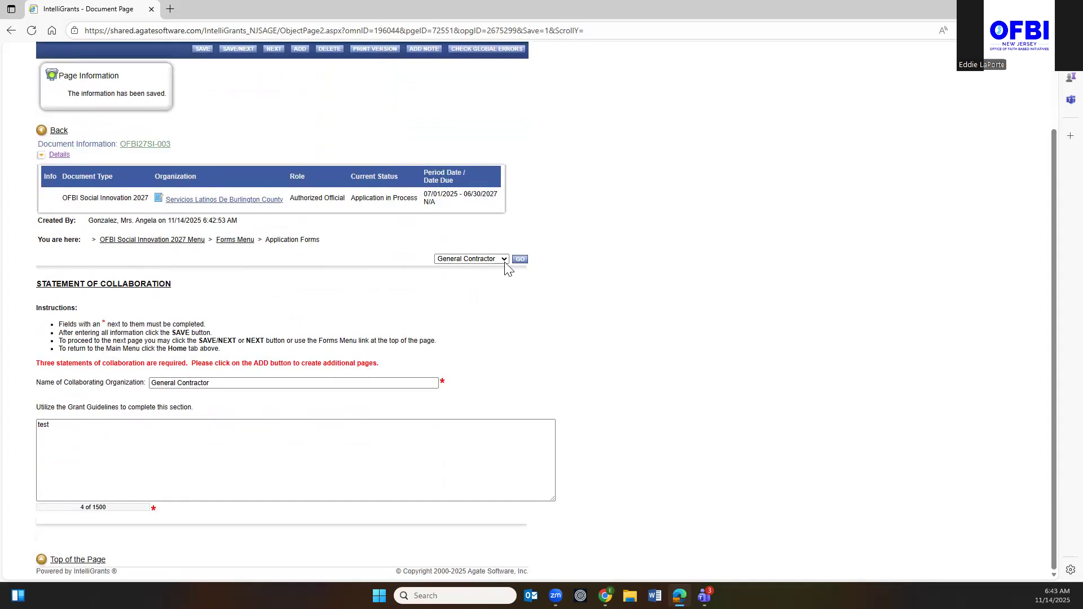
# Add a House of Worship collaboration statement described as 'test', save it, then add another page.
pyautogui.click(504, 260)
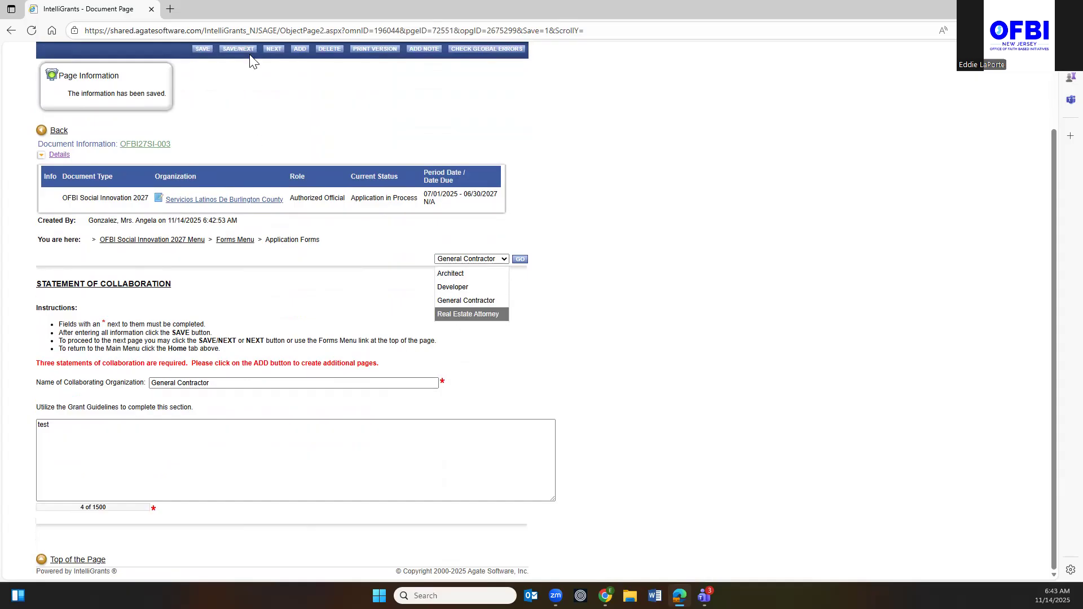
pyautogui.click(298, 49)
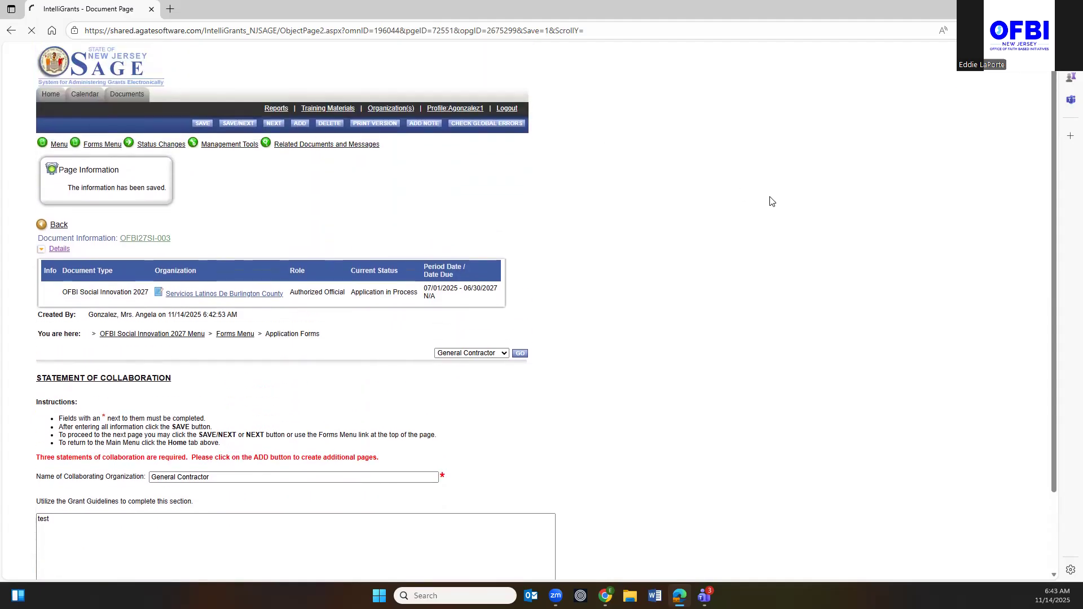
pyautogui.click(193, 415)
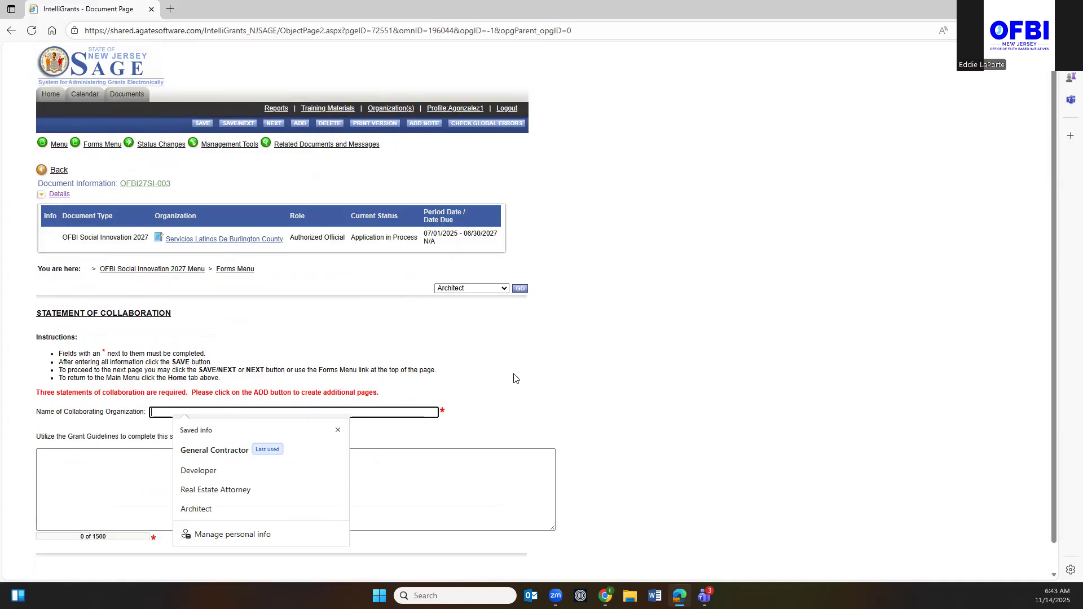
pyautogui.click(517, 377)
pyautogui.click(195, 412)
pyautogui.write('House')
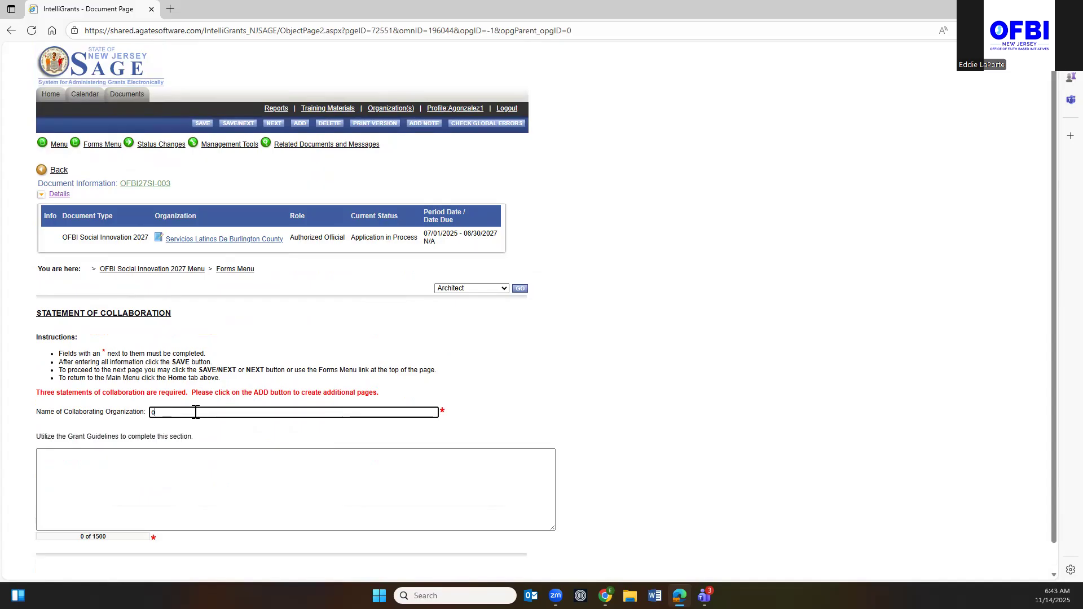
pyautogui.write(' of Worship')
pyautogui.click(66, 464)
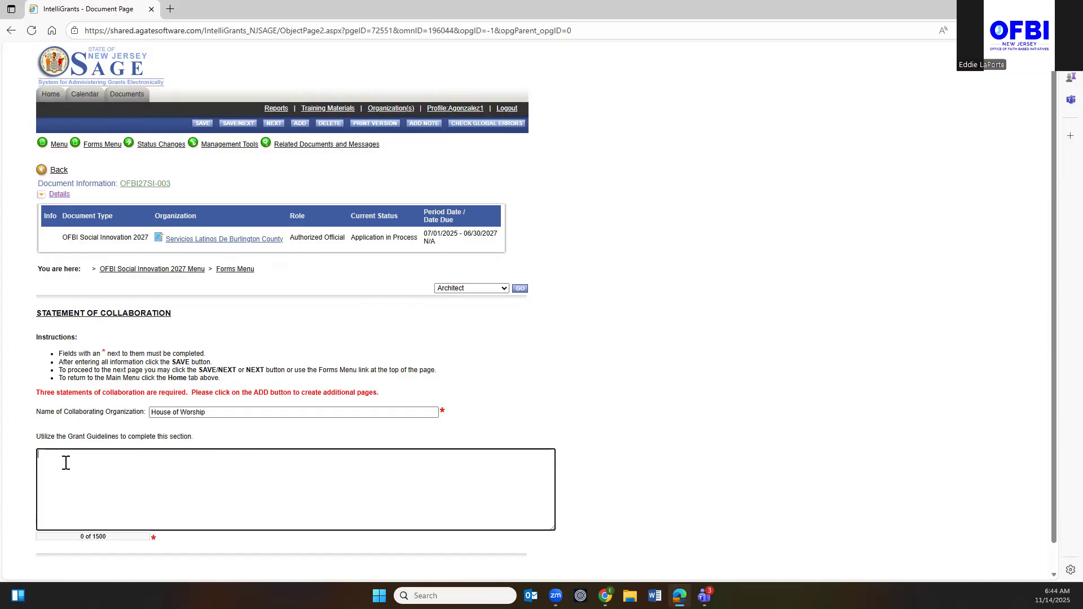
pyautogui.write('test')
pyautogui.click(202, 124)
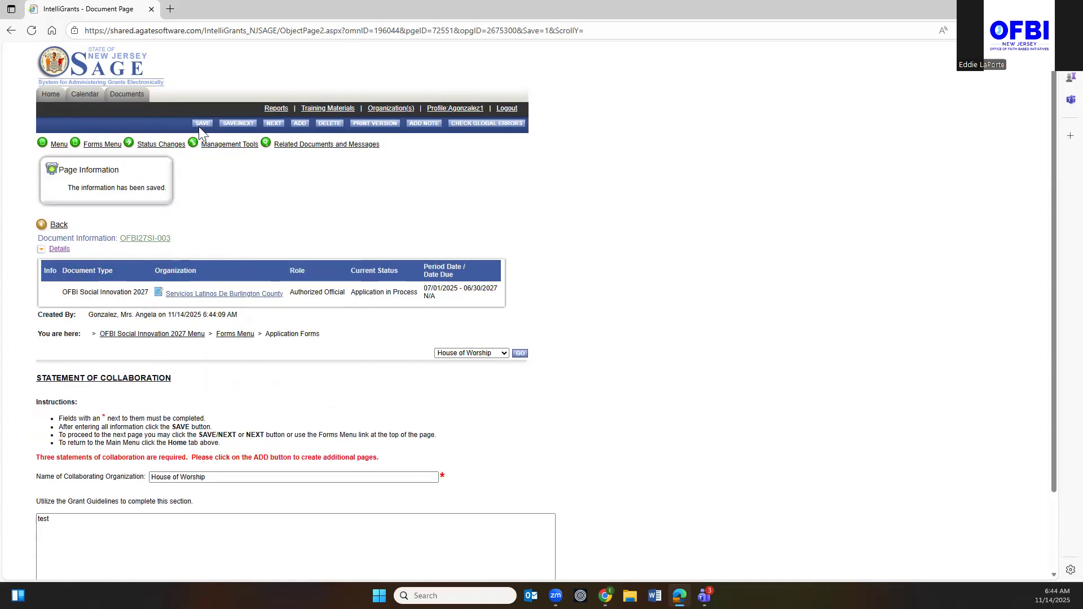
pyautogui.click(299, 123)
pyautogui.click(482, 354)
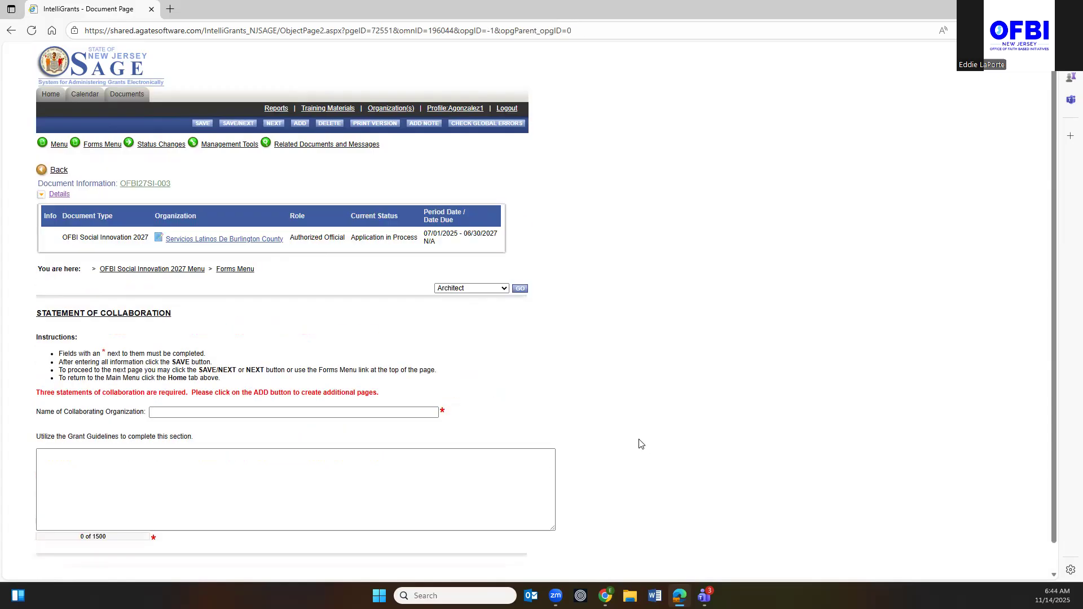
# Save the new collaboration statement as 'Missing One' with the description 'test'.
pyautogui.click(226, 413)
pyautogui.write('M')
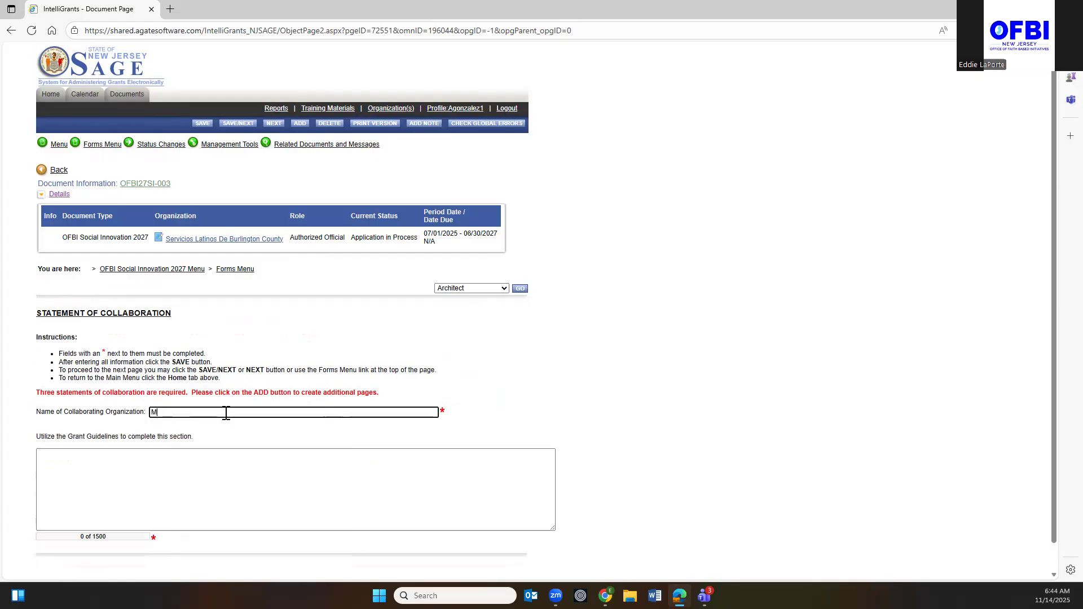
pyautogui.write('issing One')
pyautogui.click(60, 454)
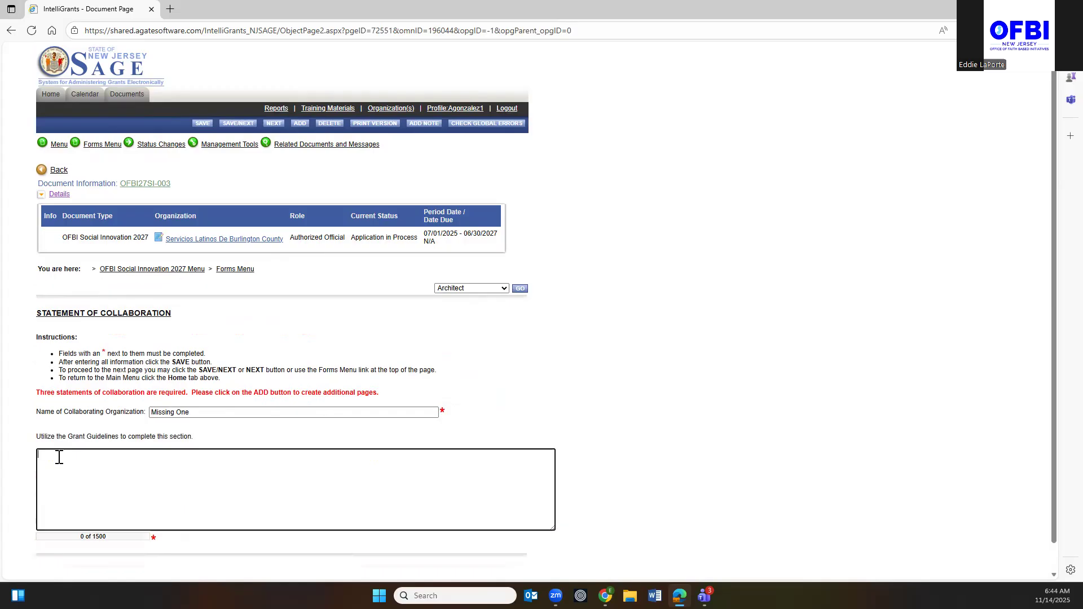
pyautogui.write('test')
pyautogui.click(199, 124)
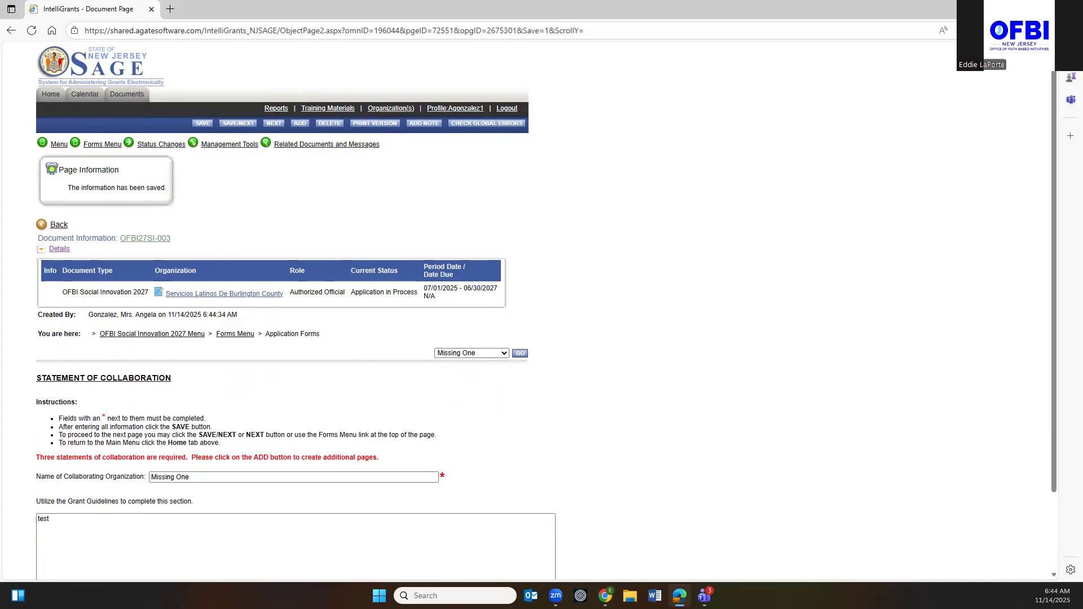
pyautogui.scroll(-2, 120, 547)
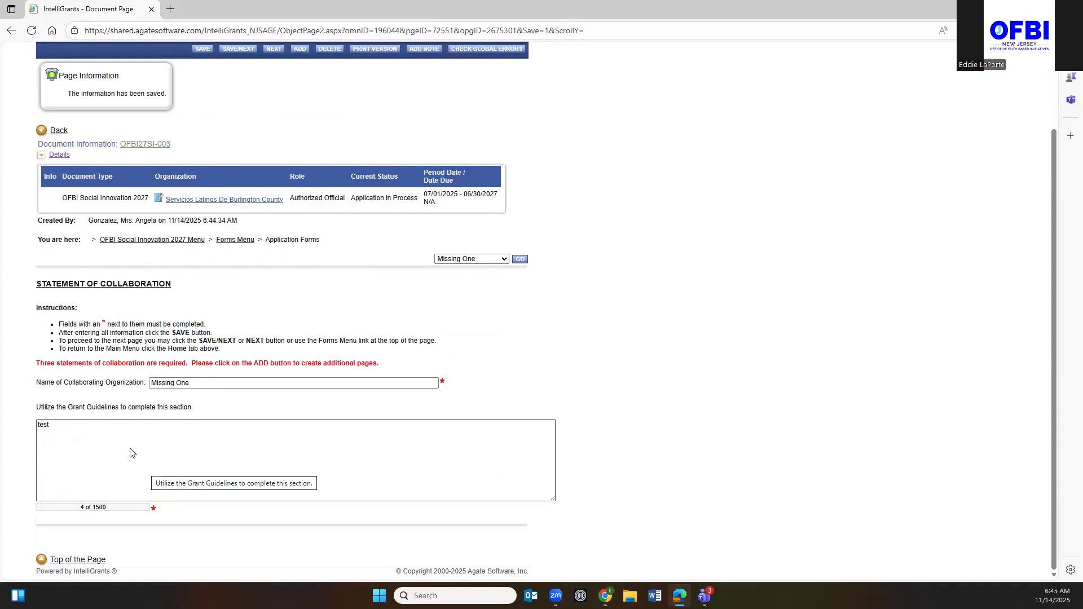
pyautogui.scroll(2, 130, 452)
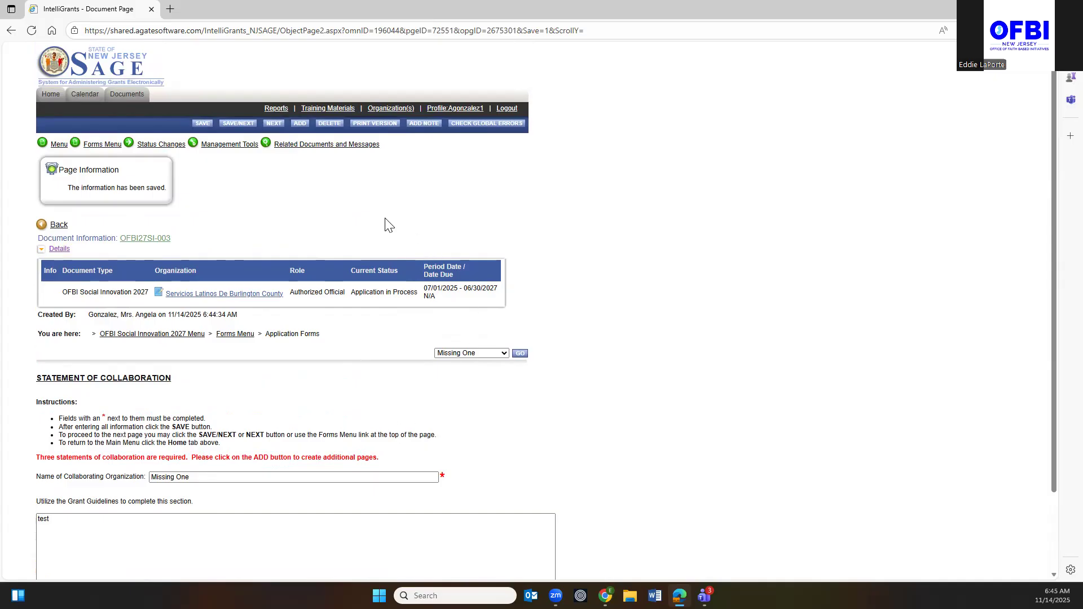
# Open the Project Description form from the Forms Menu.
pyautogui.click(93, 146)
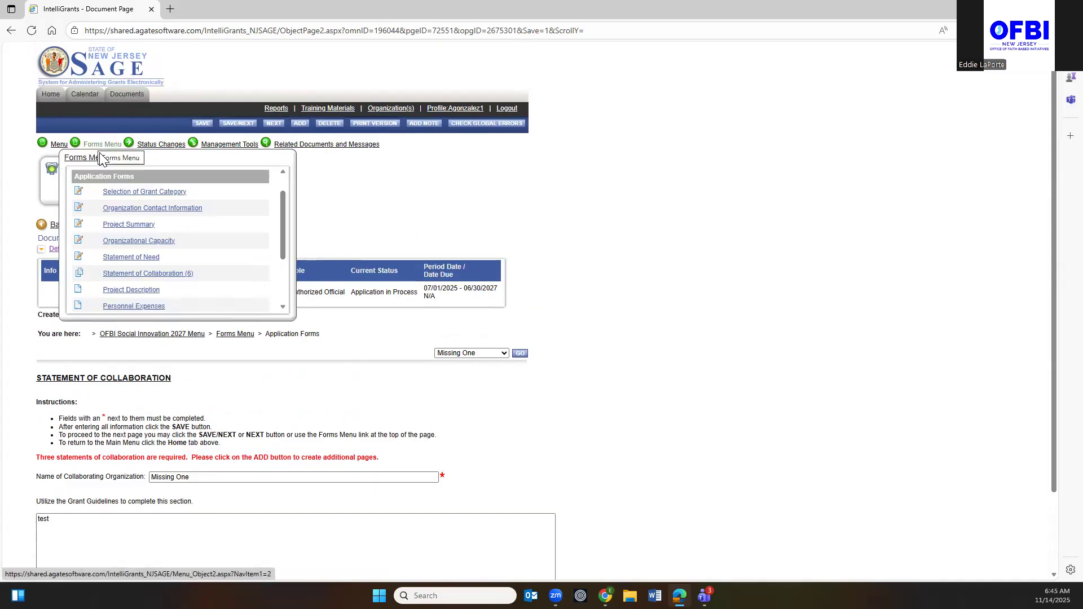
pyautogui.moveTo(123, 277)
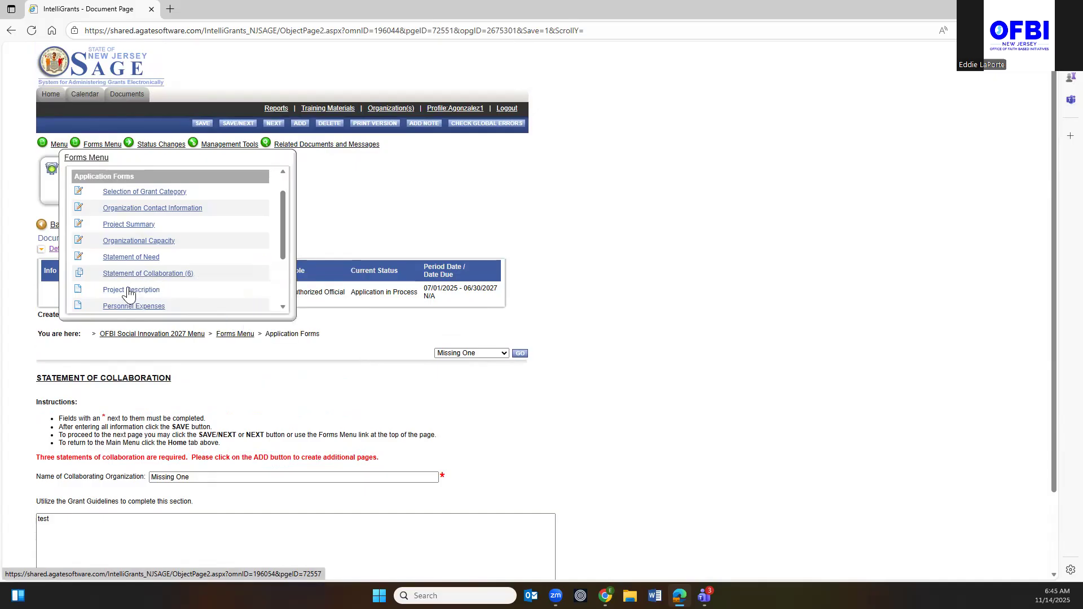
pyautogui.click(128, 290)
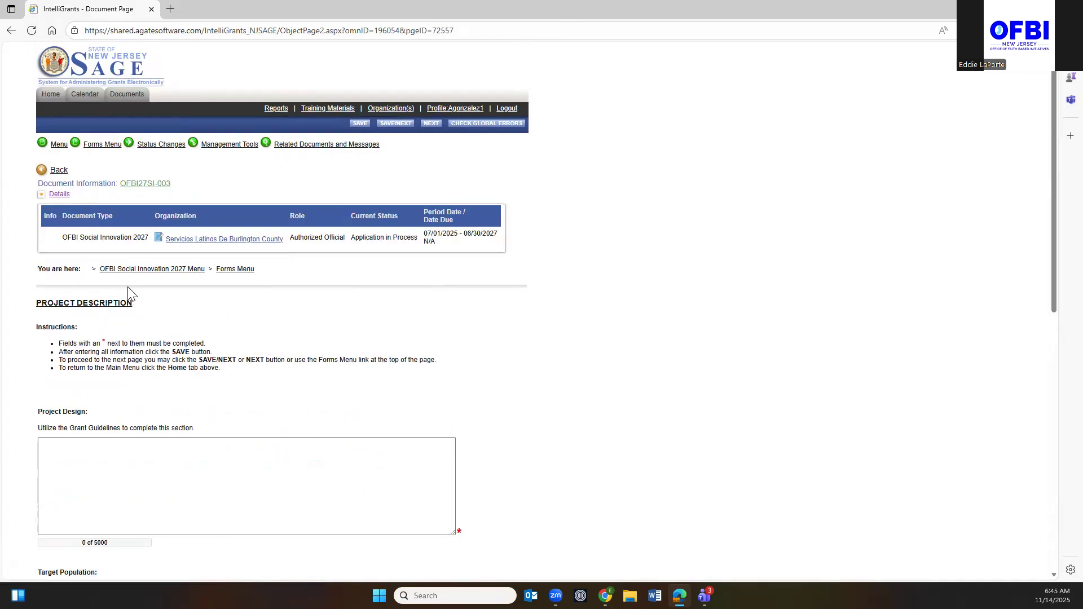
# Fill Project Design, Target Population, Project Goals and Evaluation with 'test' and save.
pyautogui.scroll(-3, 83, 443)
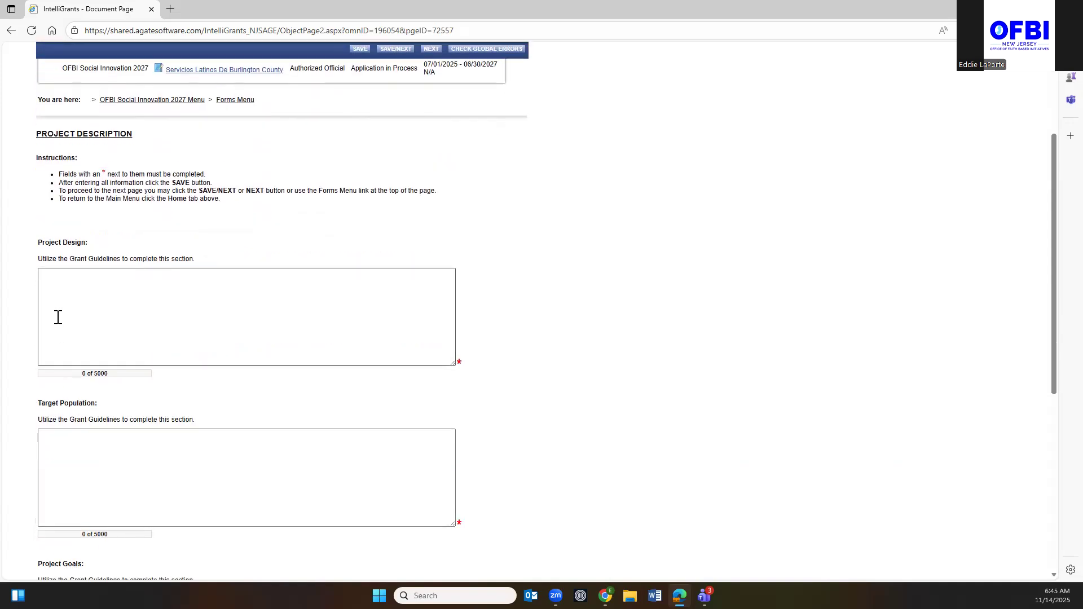
pyautogui.click(68, 287)
pyautogui.write('test')
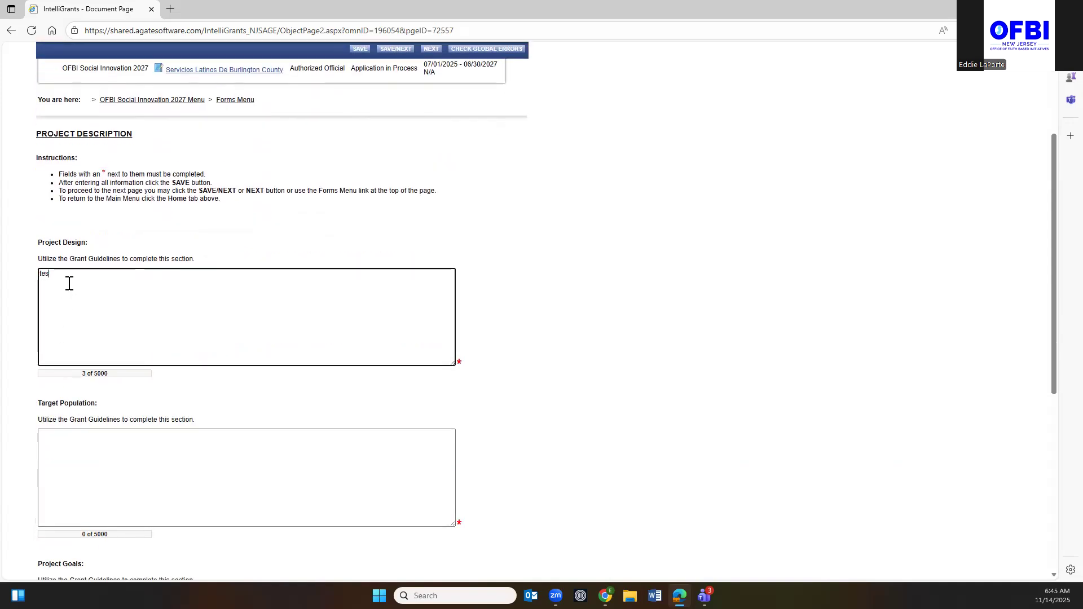
pyautogui.click(62, 442)
pyautogui.write('test')
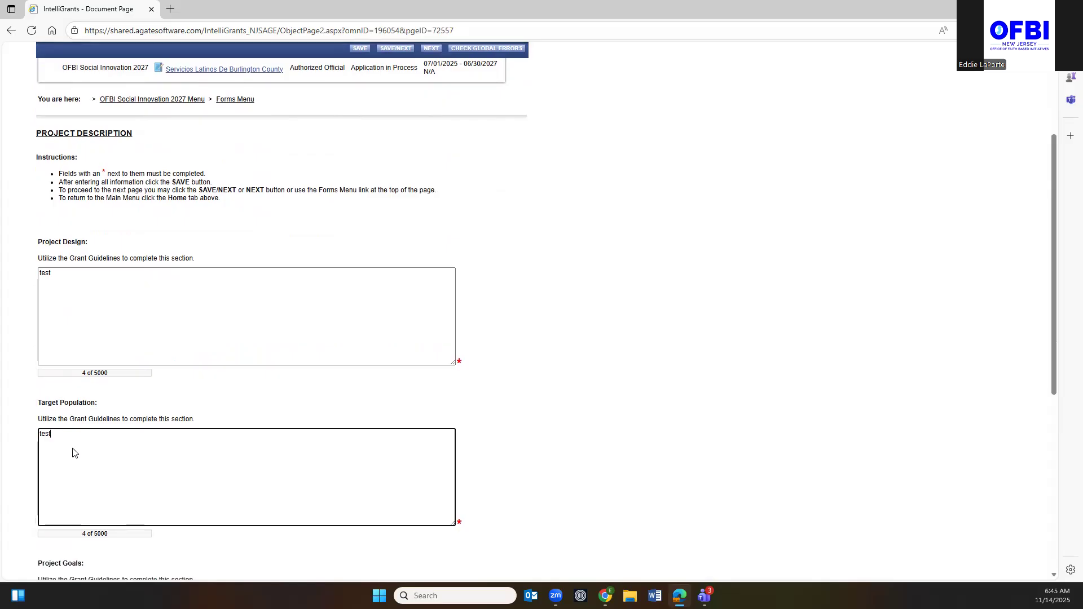
pyautogui.scroll(-5, 73, 449)
pyautogui.click(78, 258)
pyautogui.write('test')
pyautogui.click(49, 398)
pyautogui.write('tes')
pyautogui.scroll(9, 259, 285)
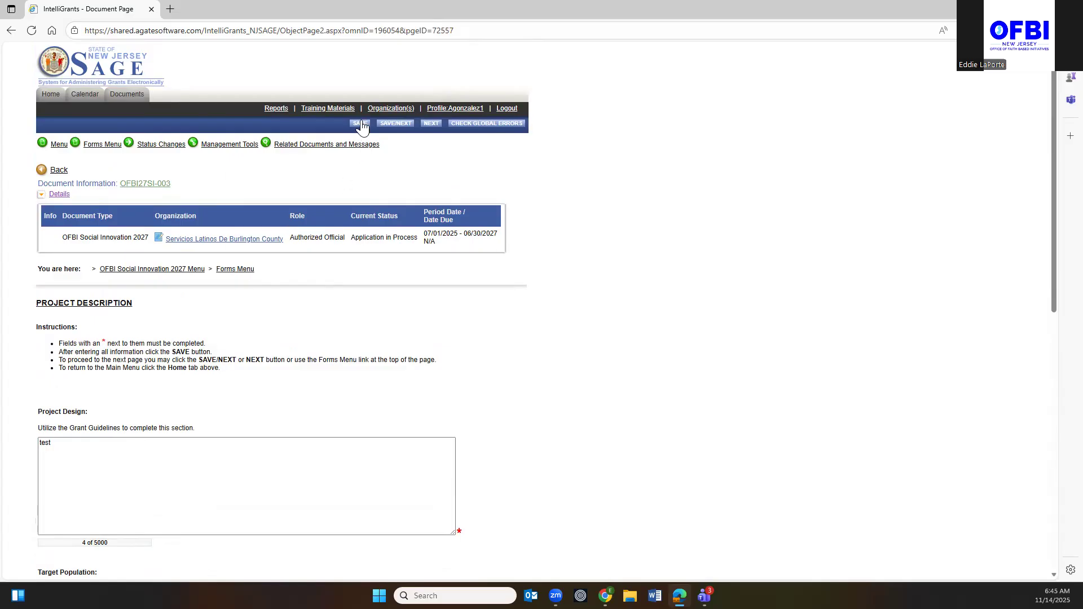
pyautogui.click(399, 124)
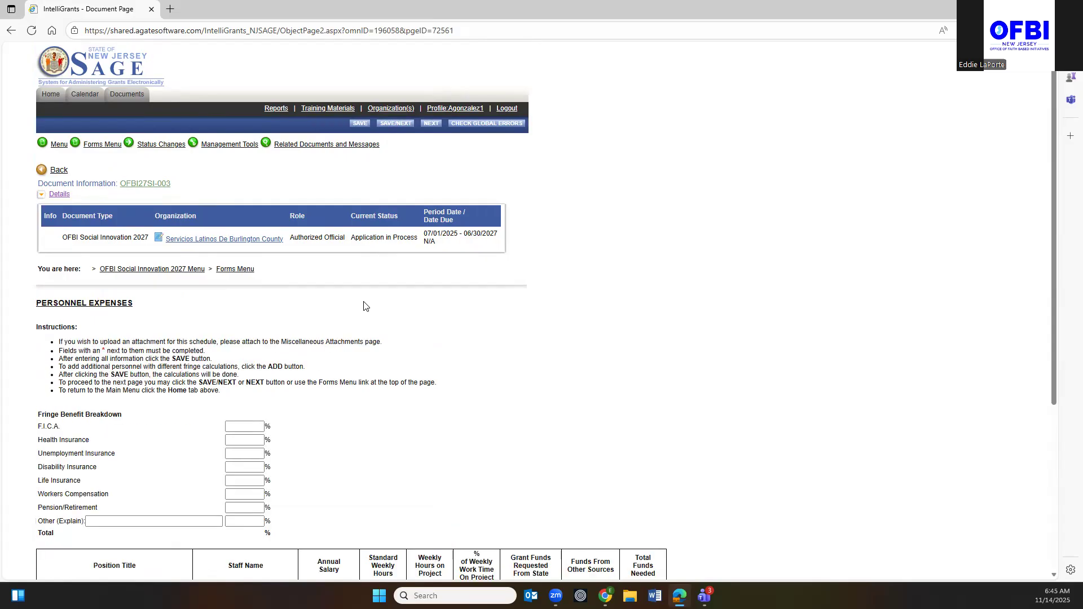
pyautogui.scroll(-5, 364, 305)
pyautogui.scroll(4, 364, 306)
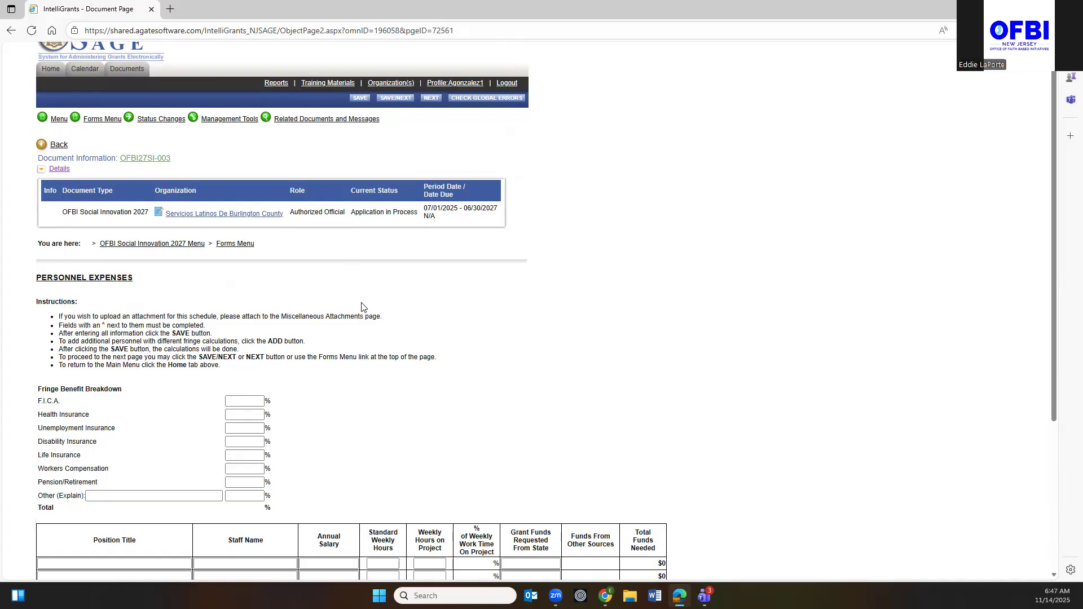
pyautogui.scroll(-4, 364, 306)
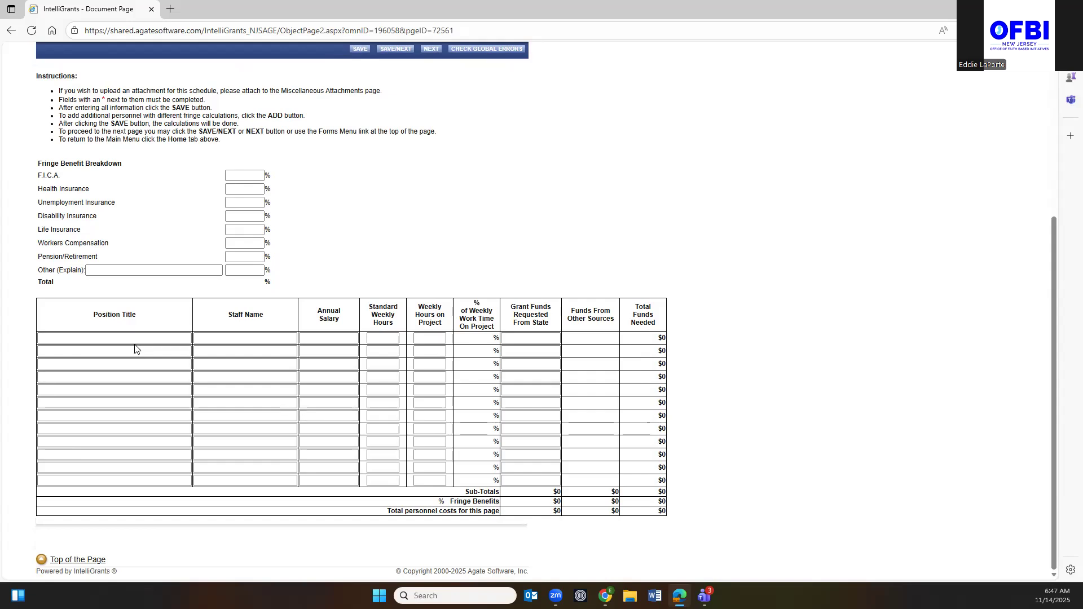
pyautogui.scroll(4, 473, 363)
pyautogui.scroll(-4, 474, 366)
# Set all seven fringe benefit rates to 1% and add an Other benefit 'test' at 1%.
pyautogui.click(254, 174)
pyautogui.write('1\t1\t1\t1\t1\t1\t1')
pyautogui.press('Tab')
pyautogui.write('1')
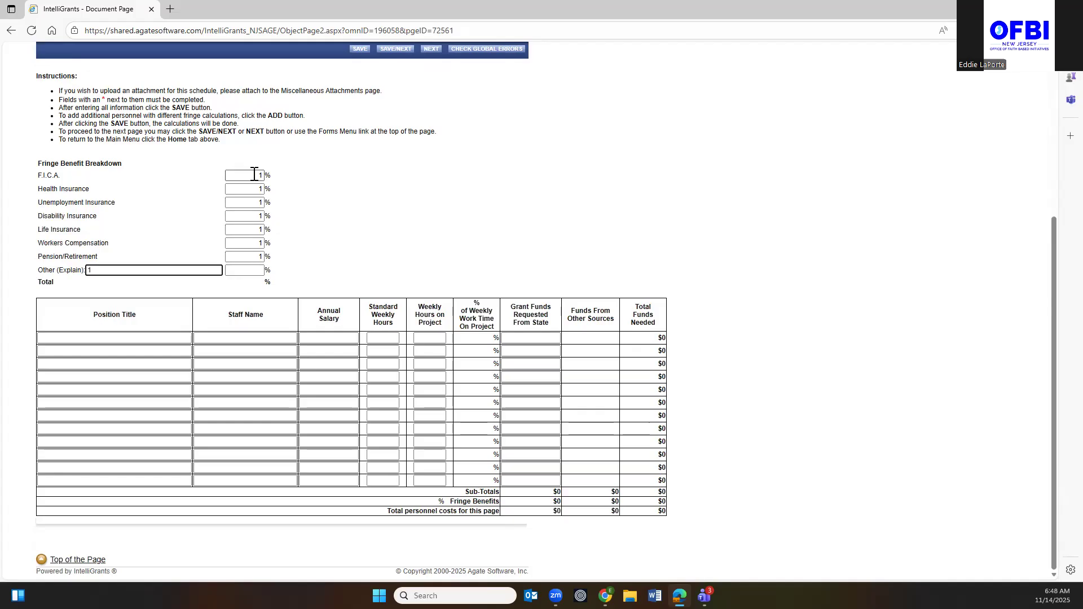
pyautogui.write('test')
pyautogui.press('Tab')
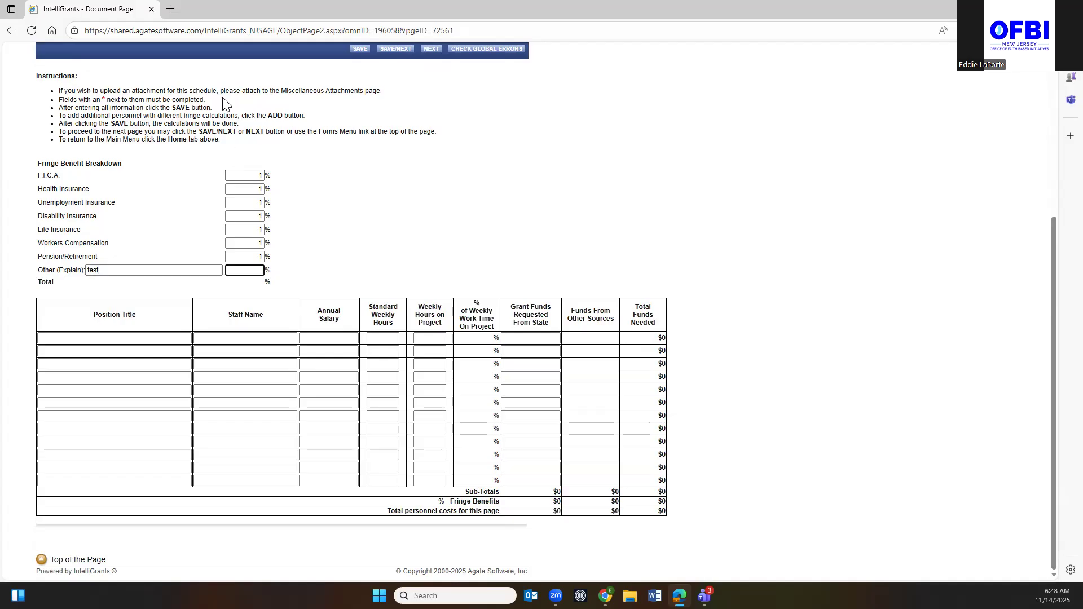
pyautogui.write('1')
pyautogui.click(99, 338)
# Enter the position title Fringe and a placeholder staff name in the first personnel row.
pyautogui.write('Derecto')
pyautogui.press('BackSpace')
pyautogui.press('BackSpace')
pyautogui.press('BackSpace')
pyautogui.press('BackSpace')
pyautogui.press('BackSpace')
pyautogui.press('BackSpace')
pyautogui.press('BackSpace')
pyautogui.write('Feu')
pyautogui.press('BackSpace')
pyautogui.press('BackSpace')
pyautogui.press('BackSpace')
pyautogui.write('eu')
pyautogui.press('BackSpace')
pyautogui.press('BackSpace')
pyautogui.write('ringe')
pyautogui.press('Tab')
pyautogui.write('Eo')
pyautogui.press('BackSpace')
pyautogui.press('BackSpace')
pyautogui.write('Wo')
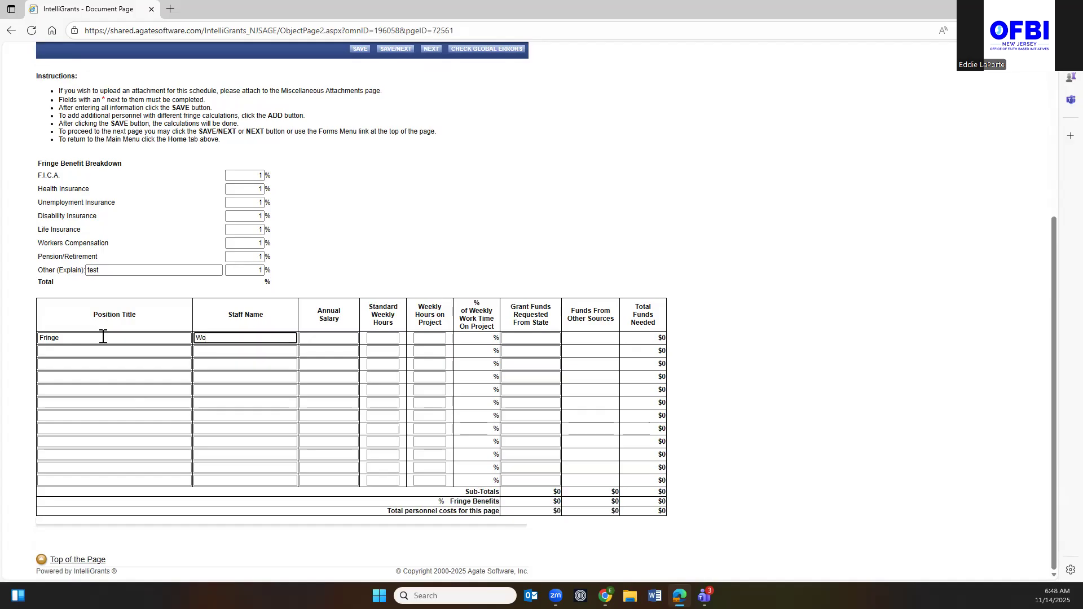
pyautogui.write('o Knows')
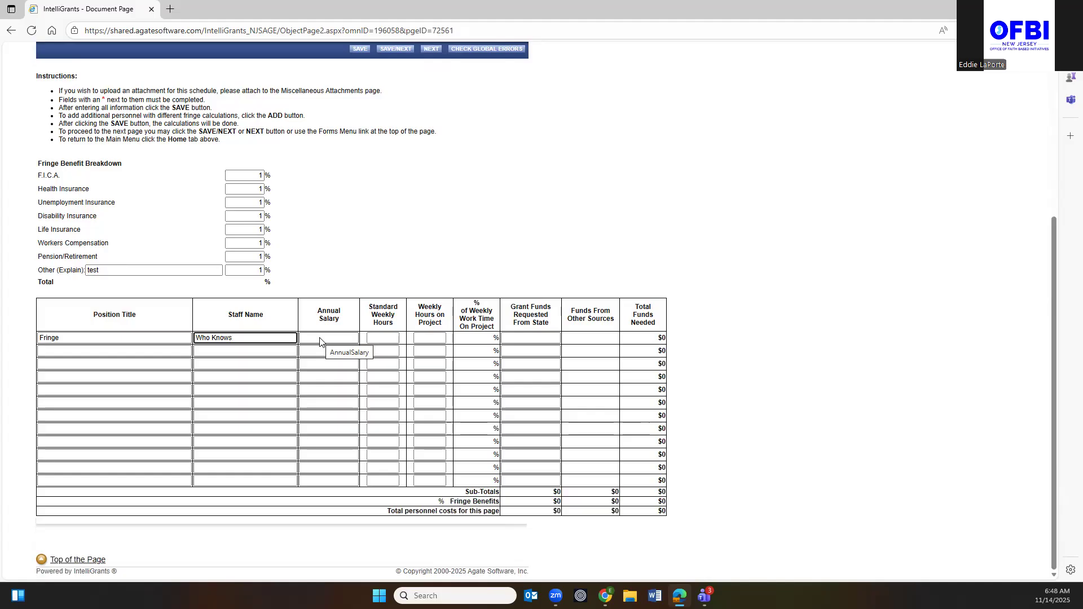
# Give the row a 25000 salary, 35 standard hours, 15 project hours and 5000 requested.
pyautogui.click(320, 339)
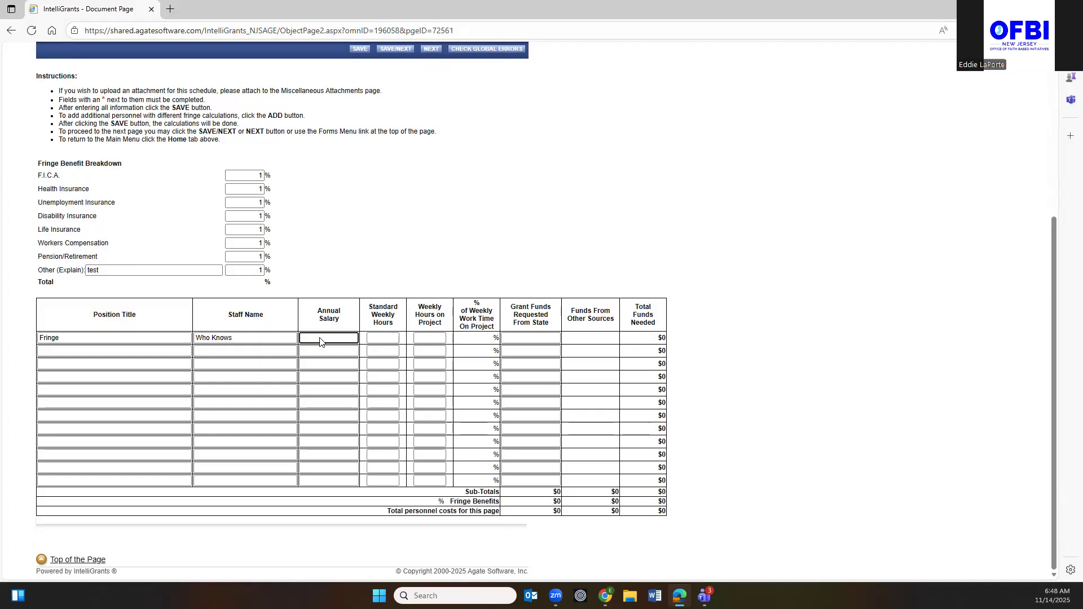
pyautogui.write('25000')
pyautogui.click(386, 338)
pyautogui.write('35')
pyautogui.click(433, 338)
pyautogui.click(545, 337)
pyautogui.click(590, 346)
# Save the Fringe position, then cut its state grant request from $5,000 to $3,000 and save again.
pyautogui.click(359, 50)
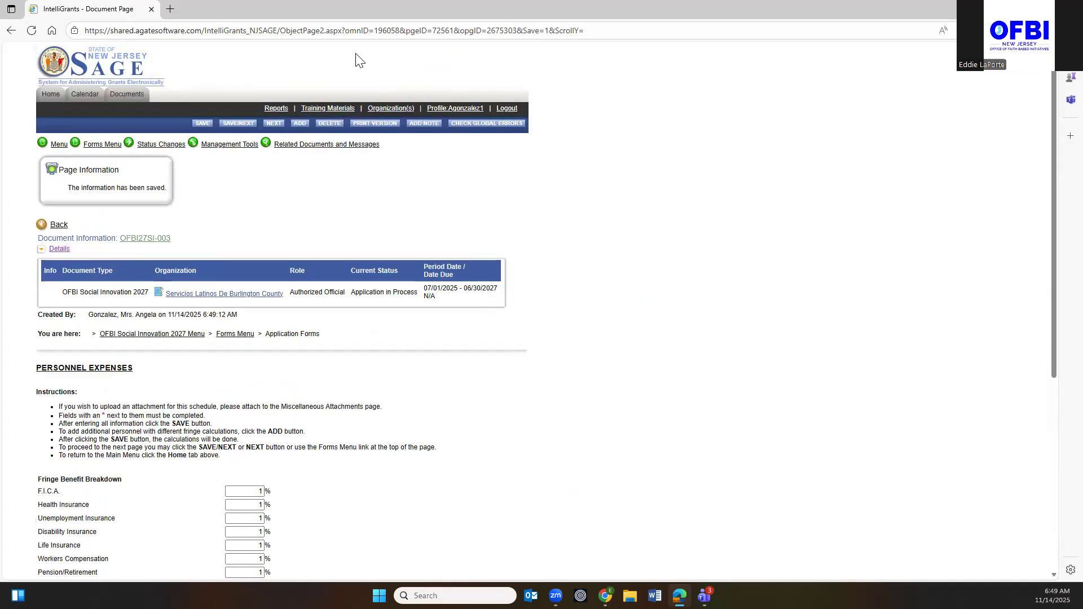
pyautogui.scroll(-5, 773, 198)
pyautogui.scroll(-2, 773, 195)
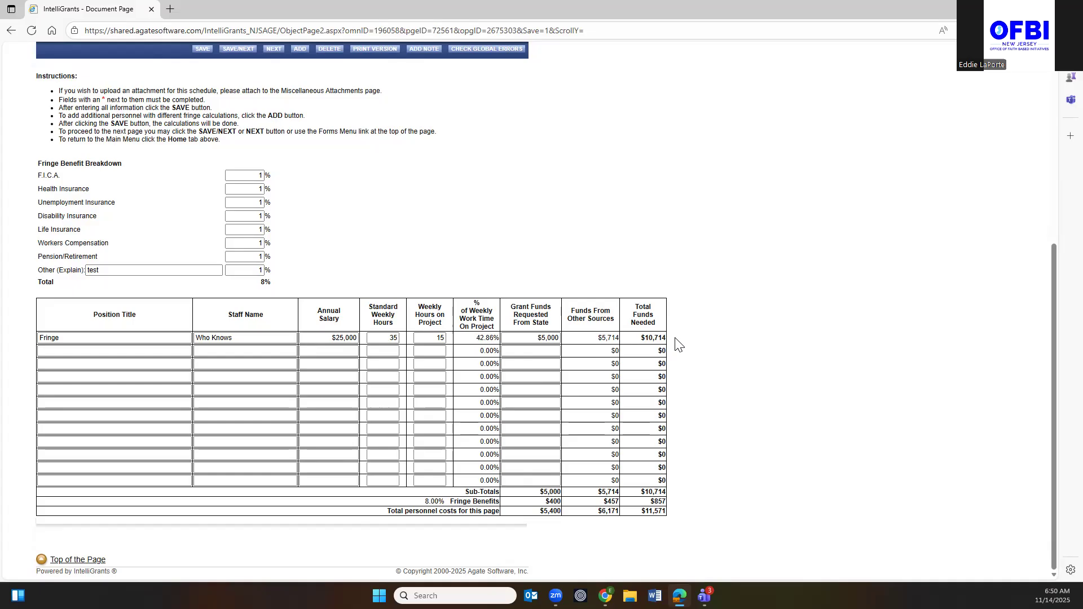
pyautogui.click(544, 338)
pyautogui.press('BackSpace')
pyautogui.click(203, 50)
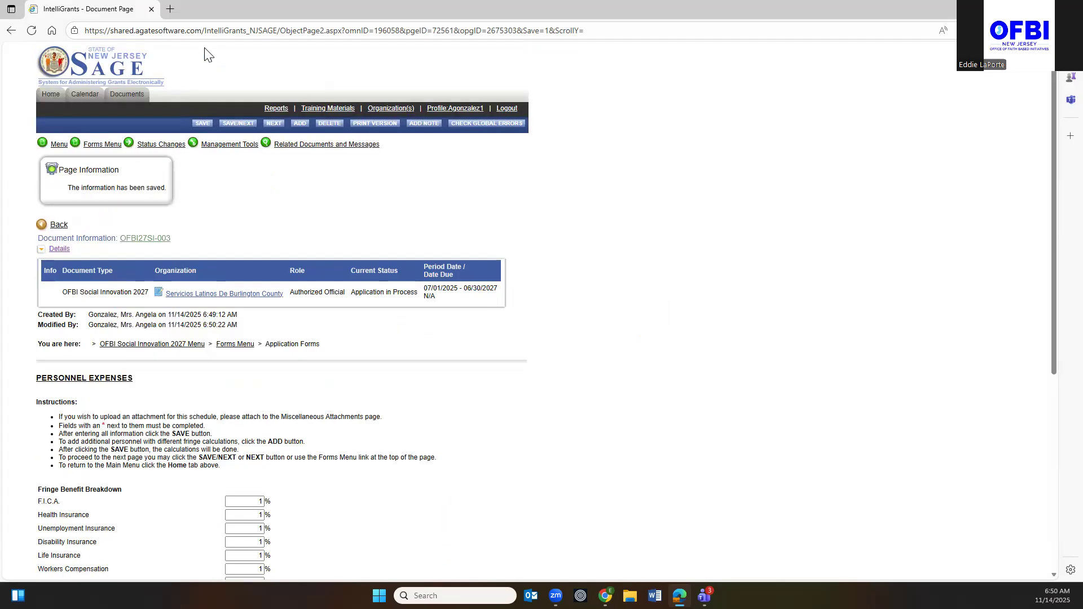
# Change the Fringe row's grant funds from $3,000 to $8,000 and save, leaving $2,714 from other sources.
pyautogui.scroll(-6, 361, 96)
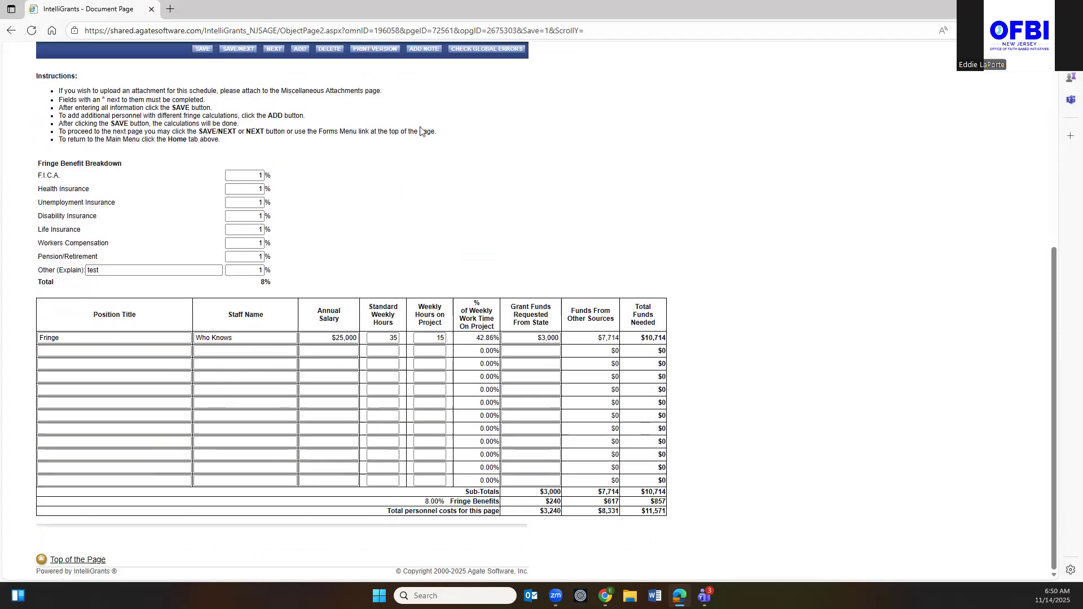
pyautogui.click(544, 338)
pyautogui.press('BackSpace')
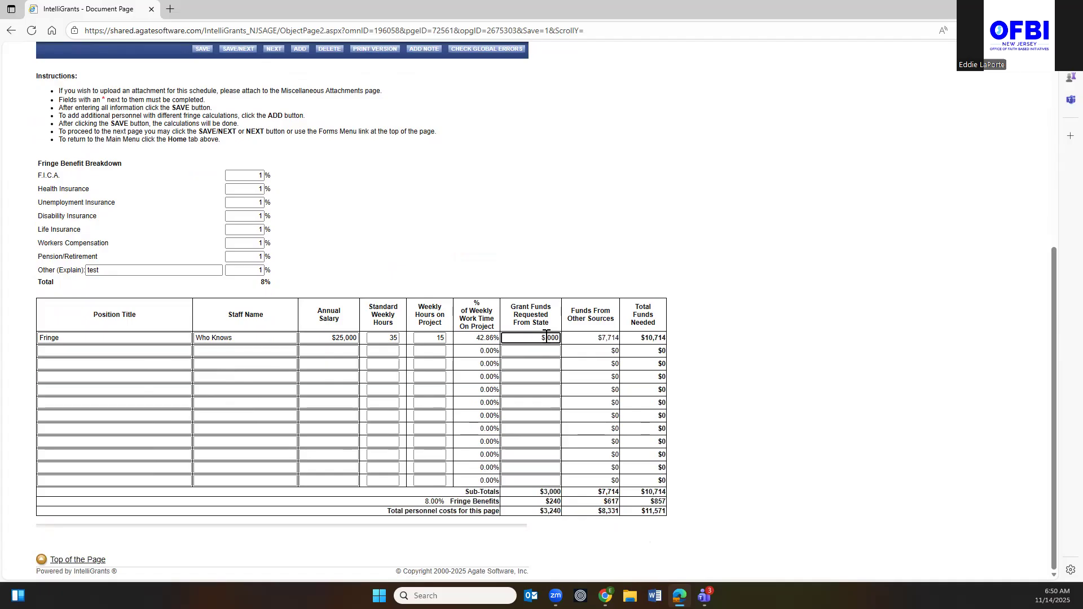
pyautogui.write('8,')
pyautogui.click(199, 50)
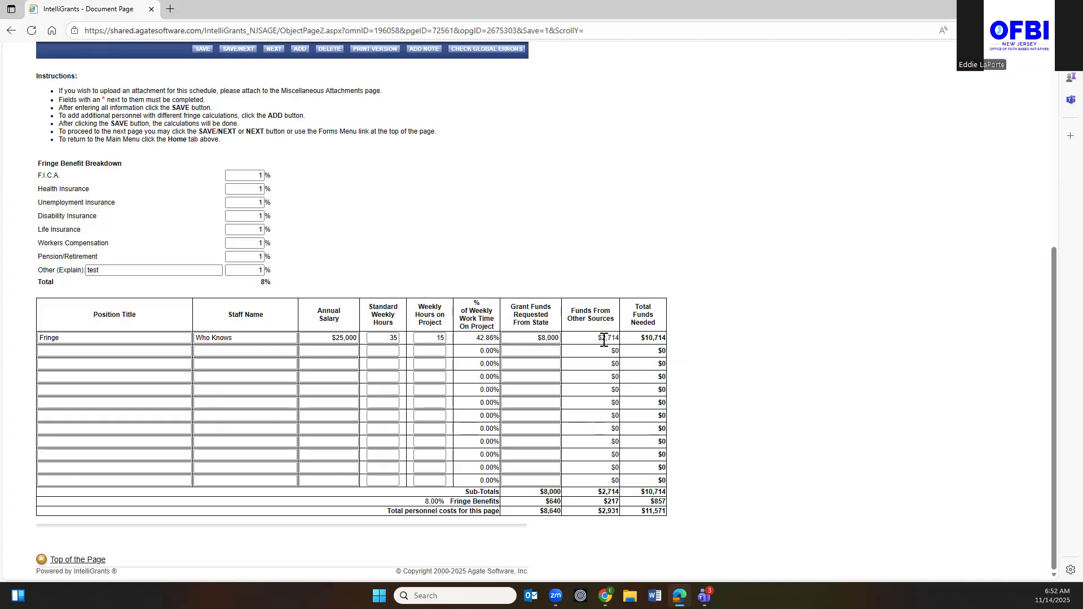
pyautogui.scroll(5, 604, 340)
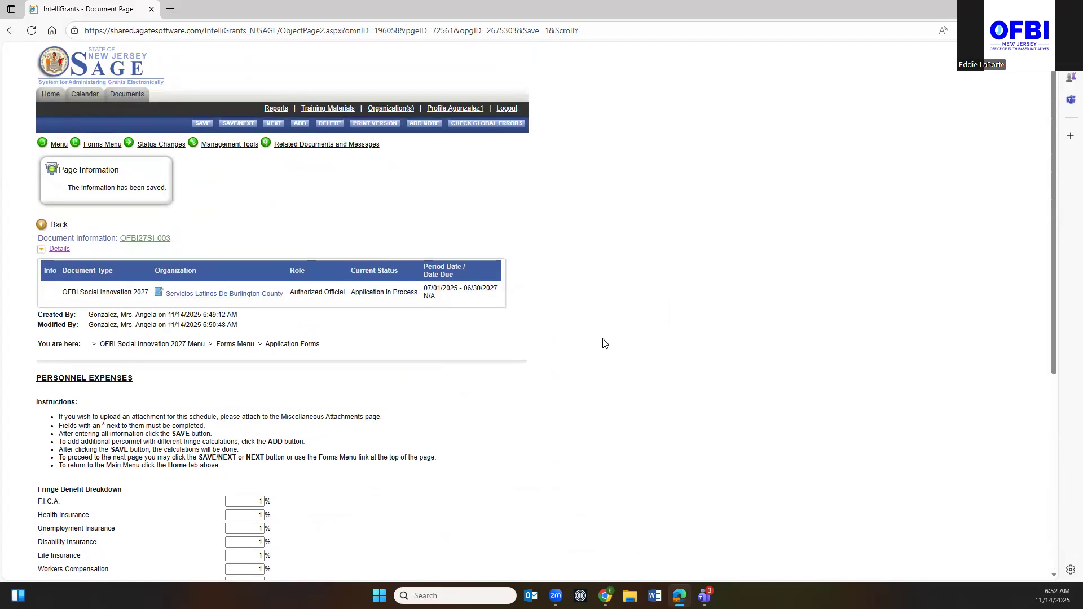
# Save the Fringe personnel page and add a second, blank Personnel Expenses page.
pyautogui.click(204, 126)
pyautogui.click(297, 122)
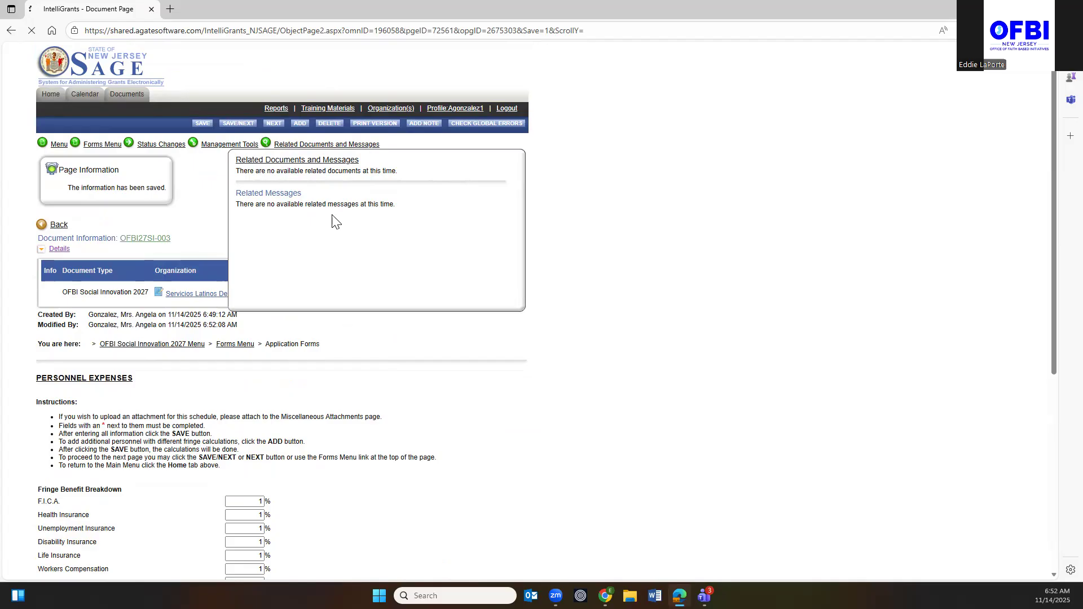
pyautogui.scroll(-4, 332, 214)
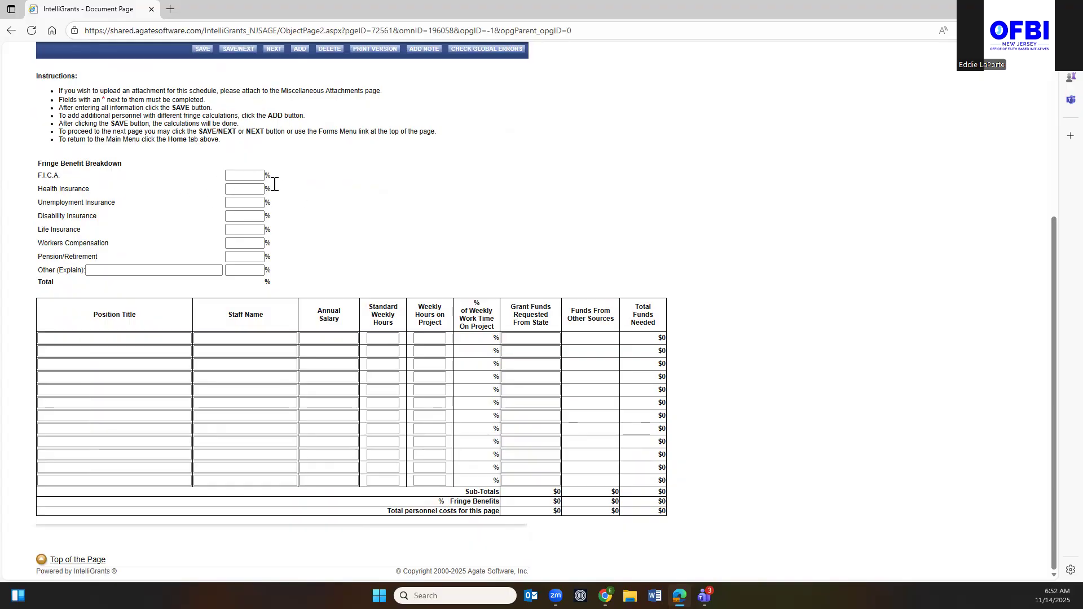
# Add a 'Non Fringe' position autofilled from the saved staff entry, with 5 project hours, and save.
pyautogui.click(117, 339)
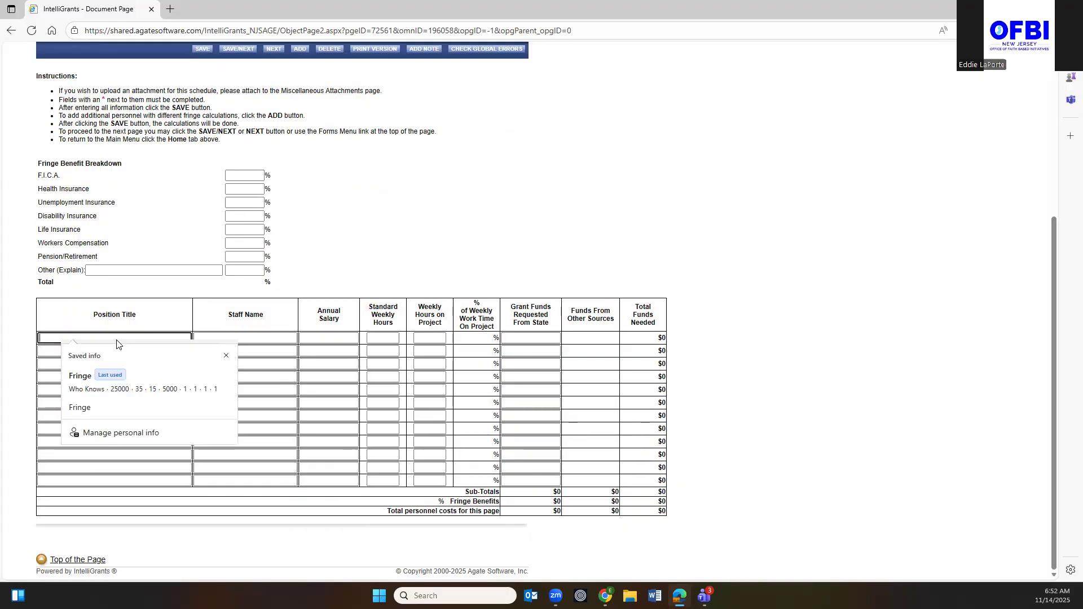
pyautogui.write('Non Fr')
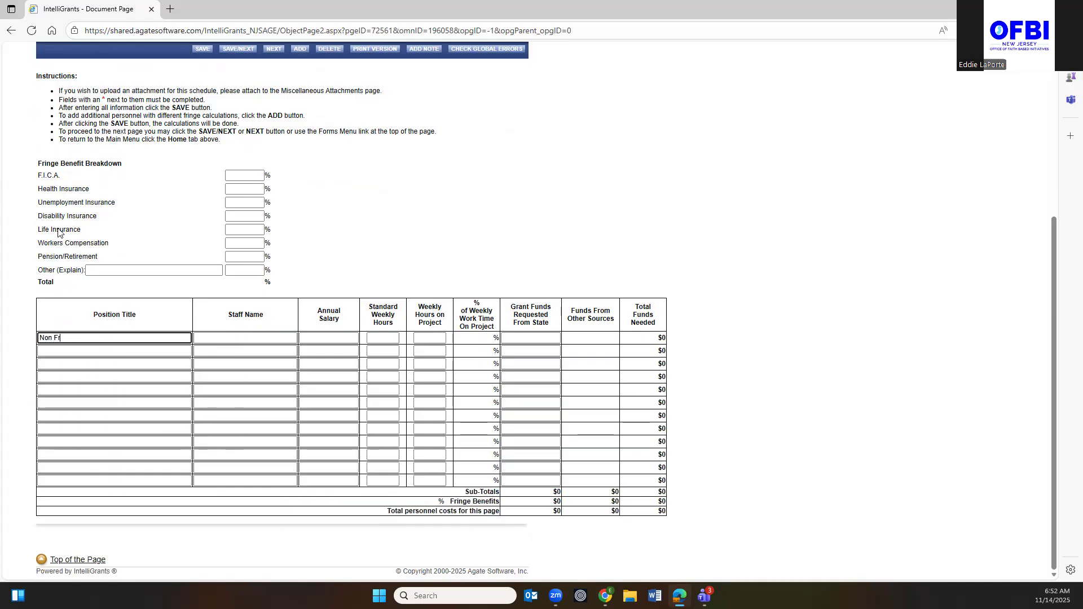
pyautogui.write('inge')
pyautogui.press('Tab')
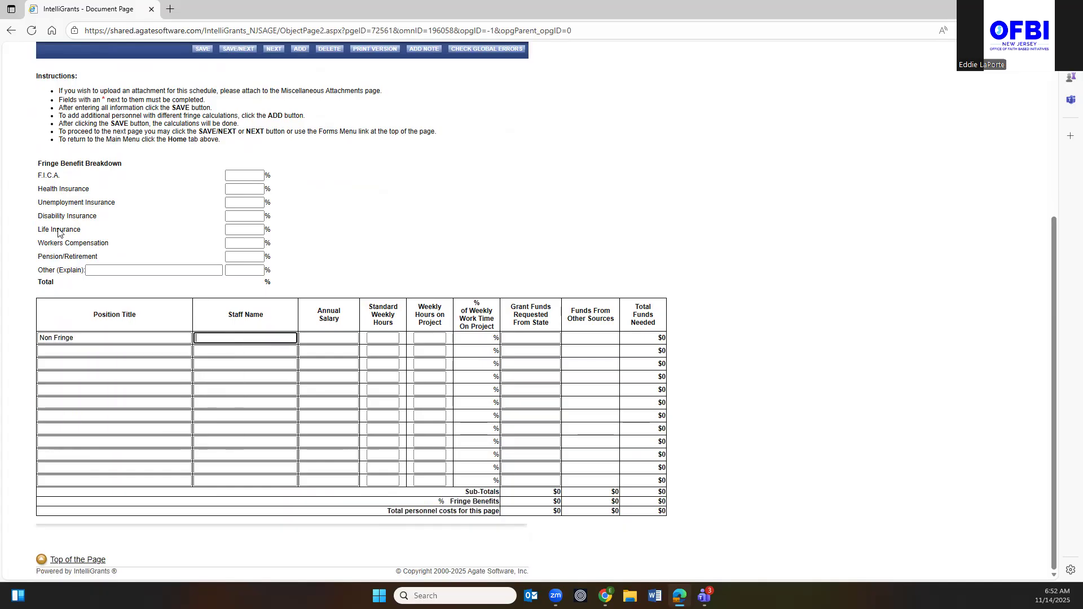
pyautogui.write('Who Knows')
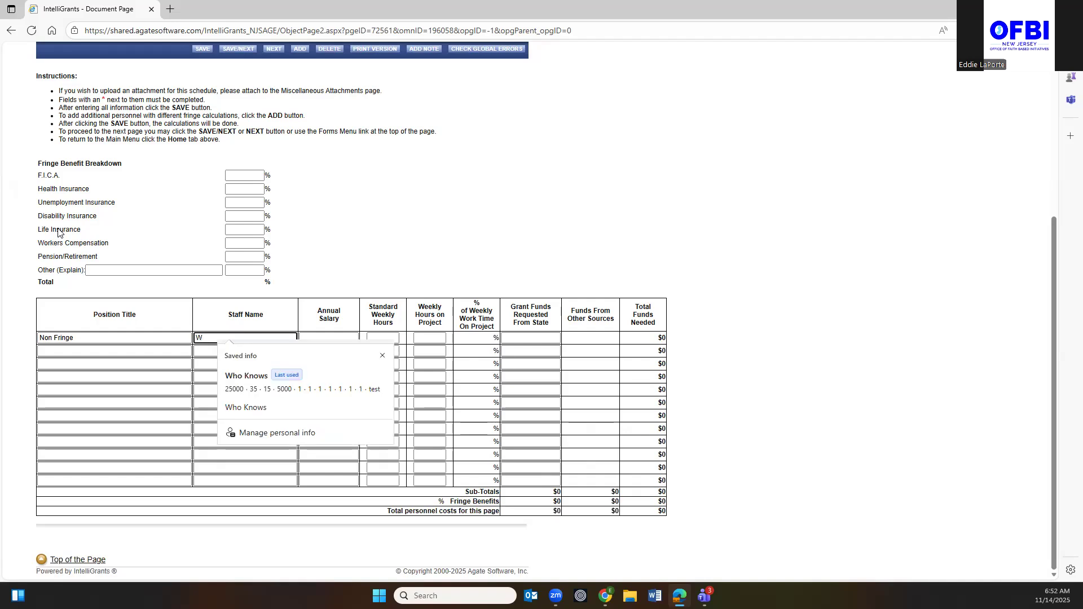
pyautogui.click(259, 382)
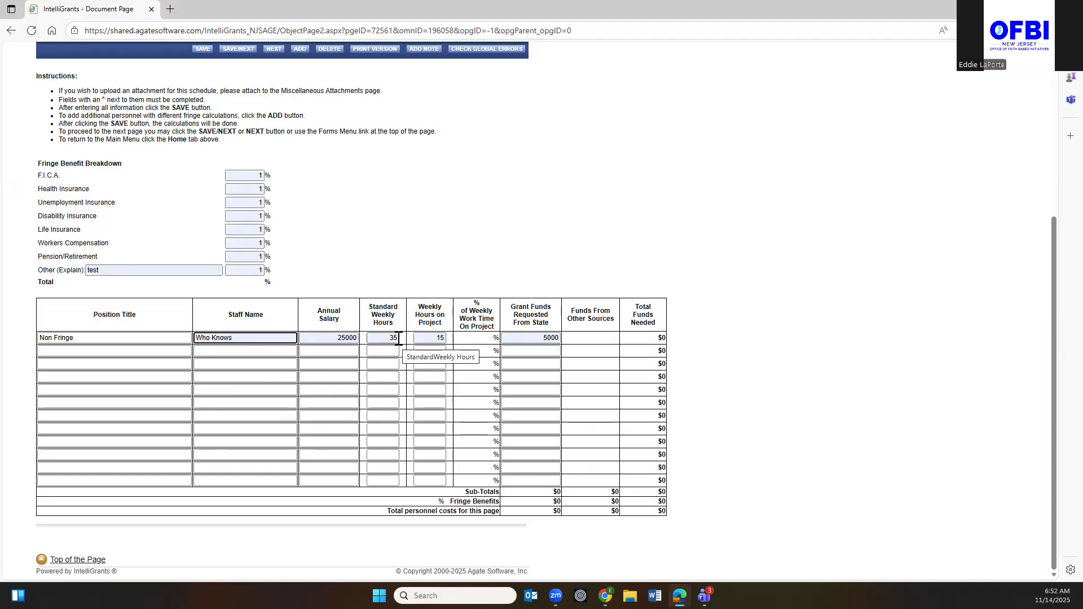
pyautogui.click(446, 336)
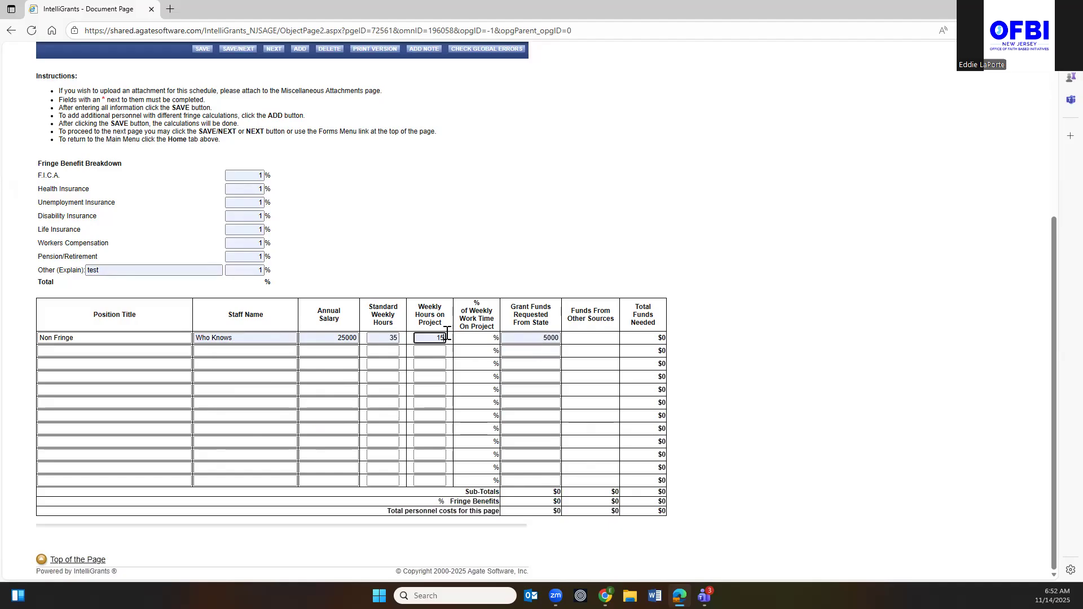
pyautogui.press('BackSpace')
pyautogui.press('BackSpace')
pyautogui.click(596, 339)
pyautogui.click(202, 50)
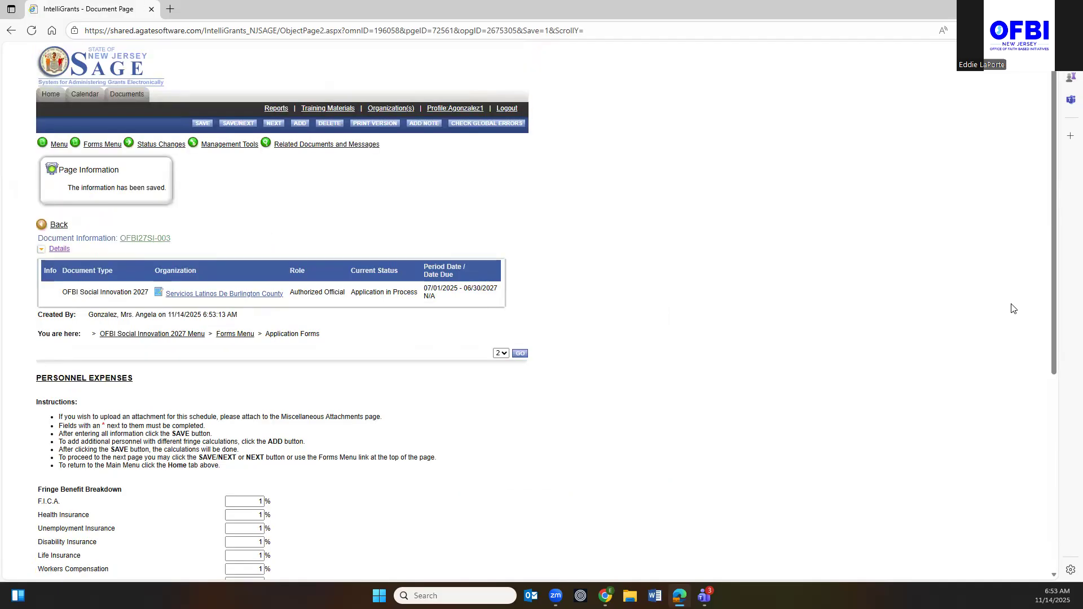
# Change the Non Fringe grant request from $5,000 to $2,000 and save, bringing the page total to $3,857.
pyautogui.scroll(-5, 1014, 309)
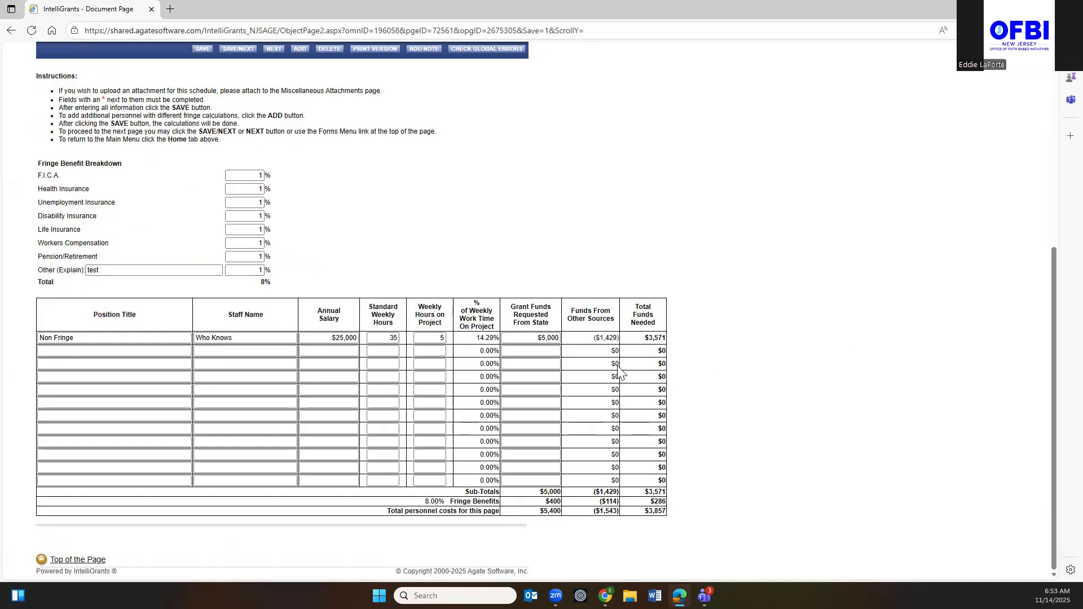
pyautogui.click(546, 338)
pyautogui.press('BackSpace')
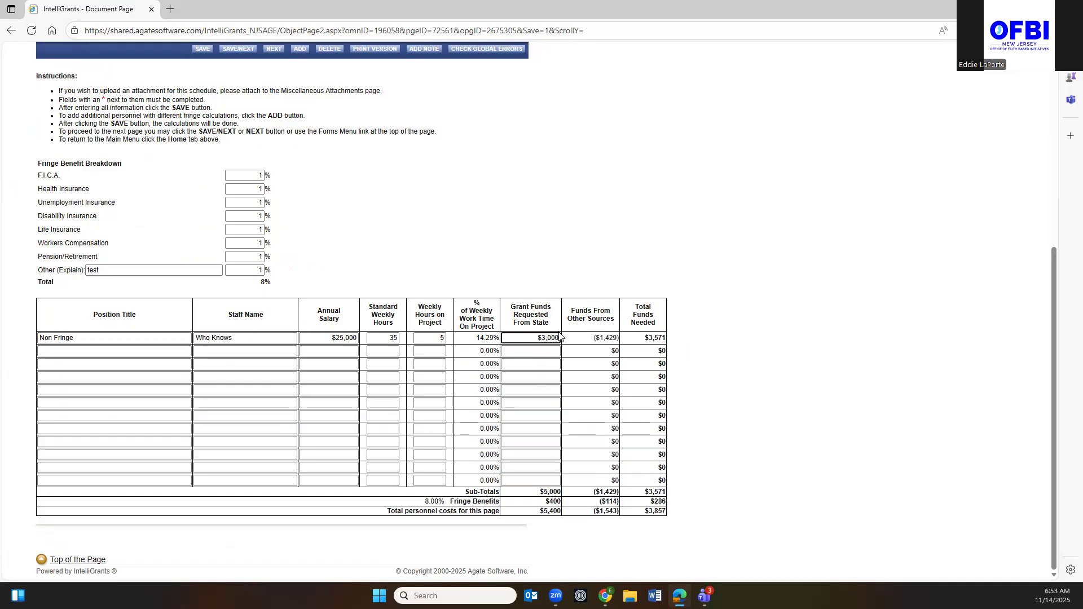
pyautogui.write('3')
pyautogui.press('BackSpace')
pyautogui.write('2')
pyautogui.click(575, 254)
pyautogui.click(202, 51)
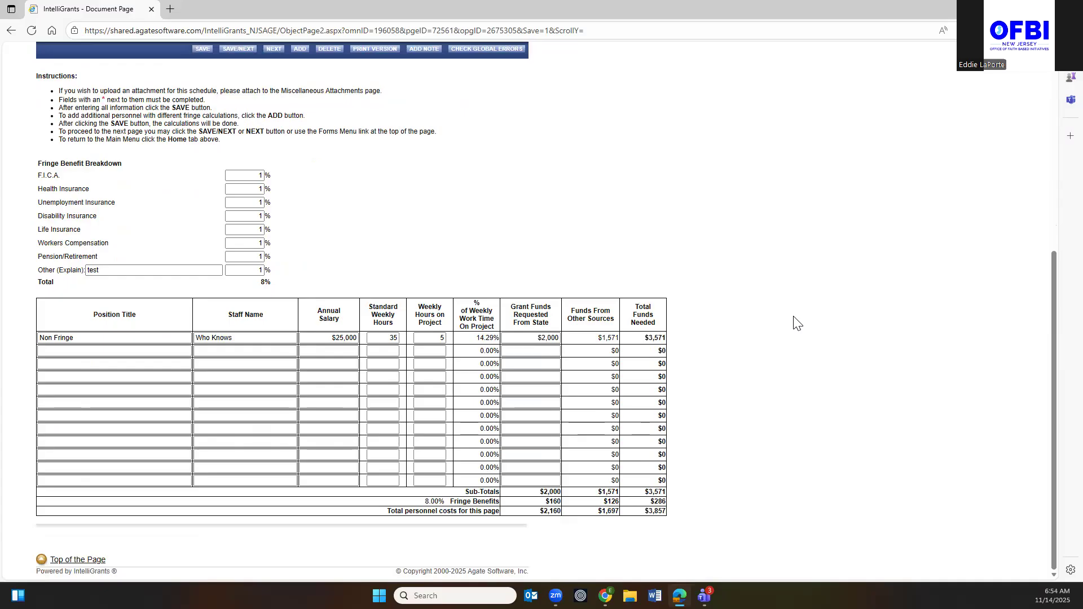
pyautogui.scroll(1, 543, 234)
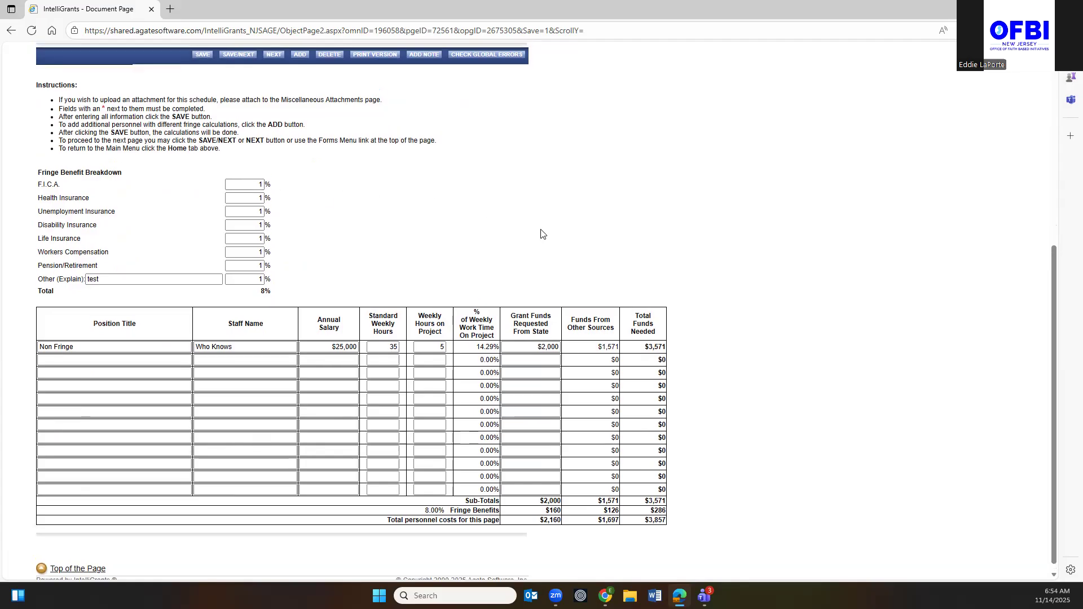
# Set every fringe benefit percentage, including Other, to 0 and save the page.
pyautogui.scroll(5, 543, 234)
pyautogui.scroll(-1, 525, 242)
pyautogui.click(501, 253)
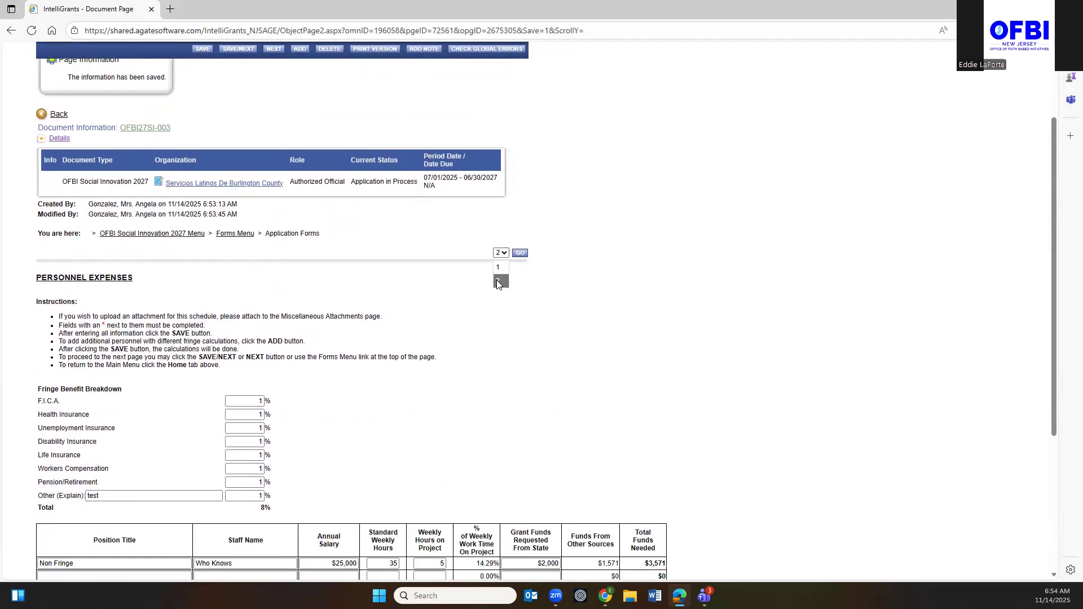
pyautogui.click(260, 401)
pyautogui.write('0\t0\t0\t0\t0\t0\t0')
pyautogui.press('Tab')
pyautogui.write('0')
pyautogui.press('Tab')
pyautogui.write('0')
pyautogui.click(107, 494)
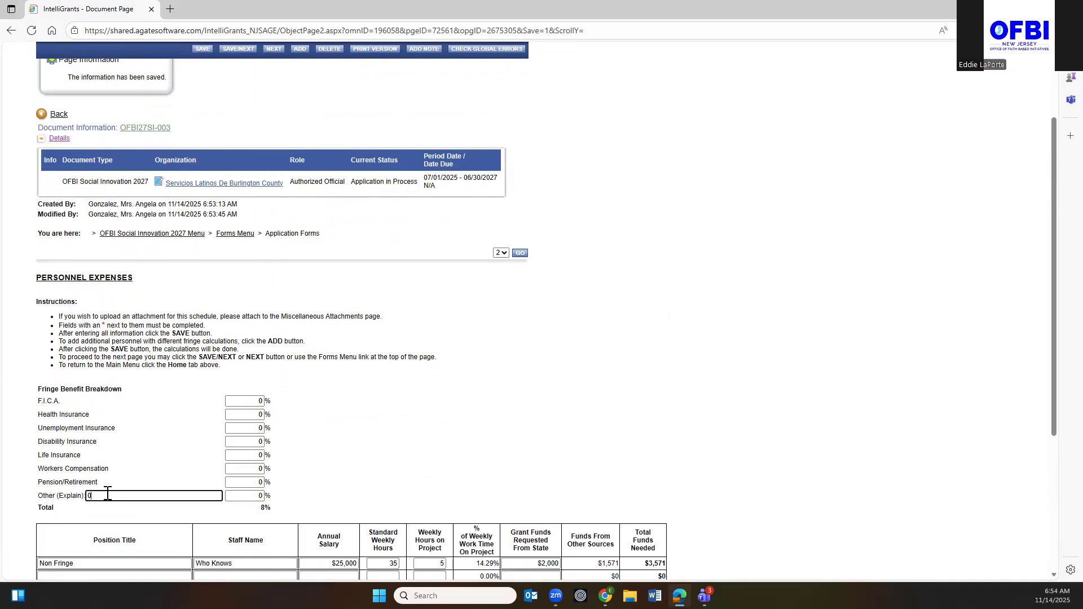
pyautogui.scroll(2, 108, 494)
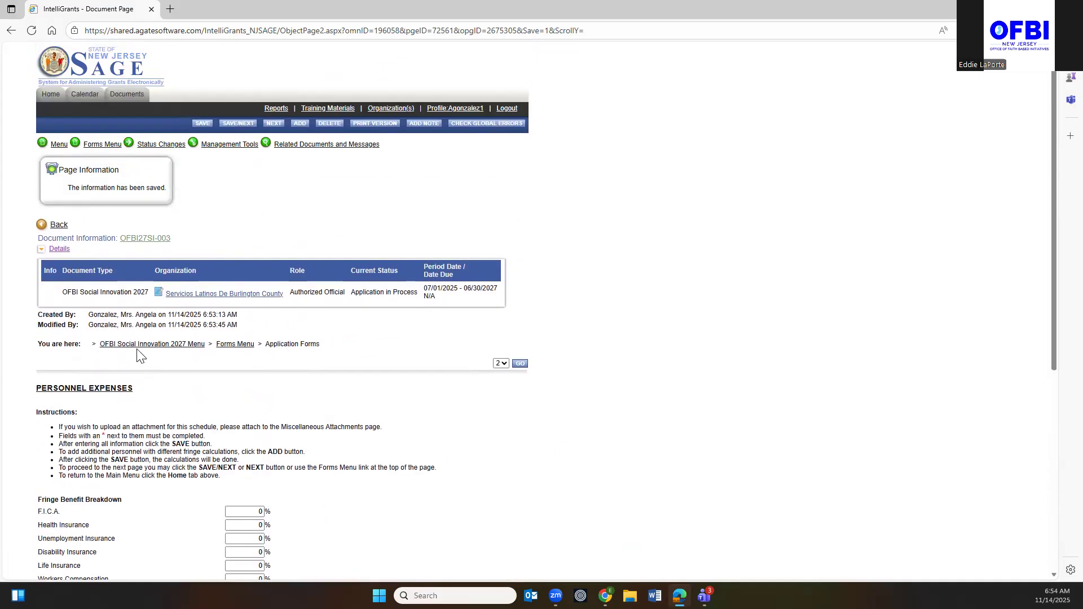
pyautogui.click(203, 123)
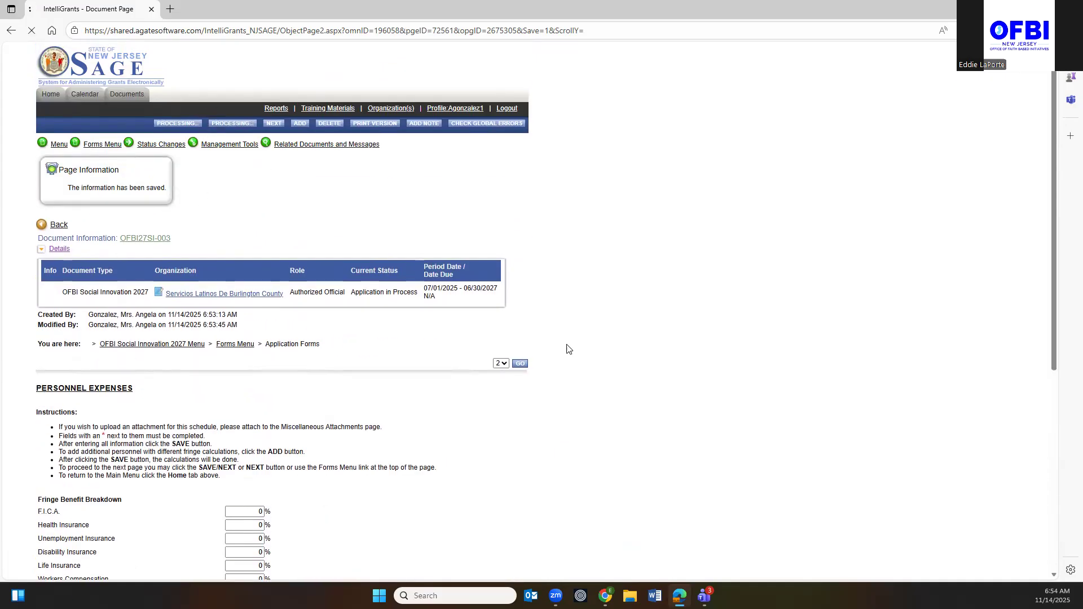
# Check the Non Fringe grant funds amount, leaving it unchanged, and bring up the Forms Menu.
pyautogui.scroll(-5, 757, 472)
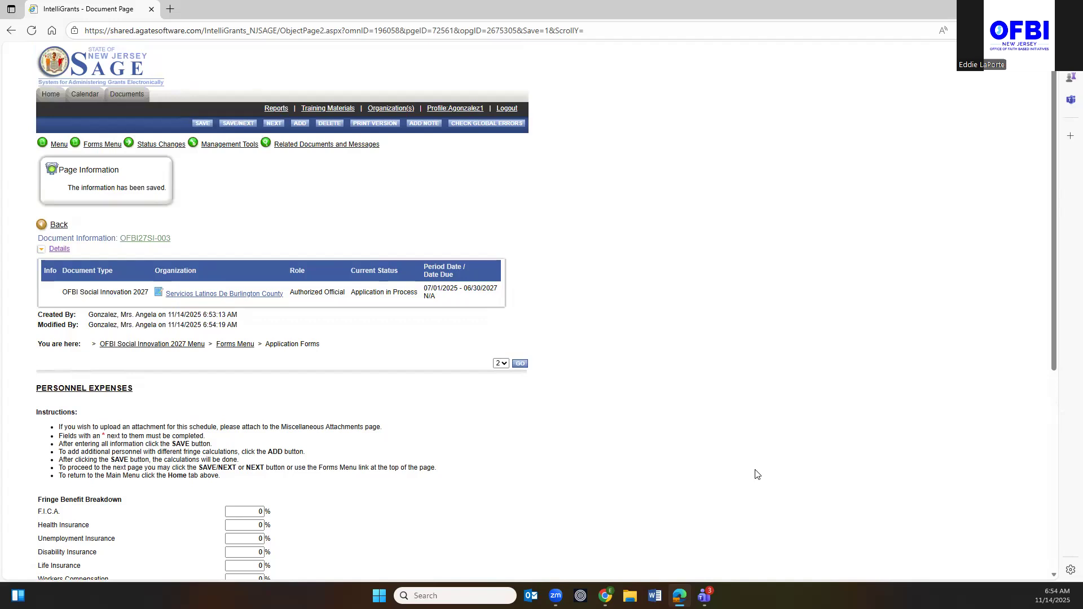
pyautogui.scroll(-6, 757, 474)
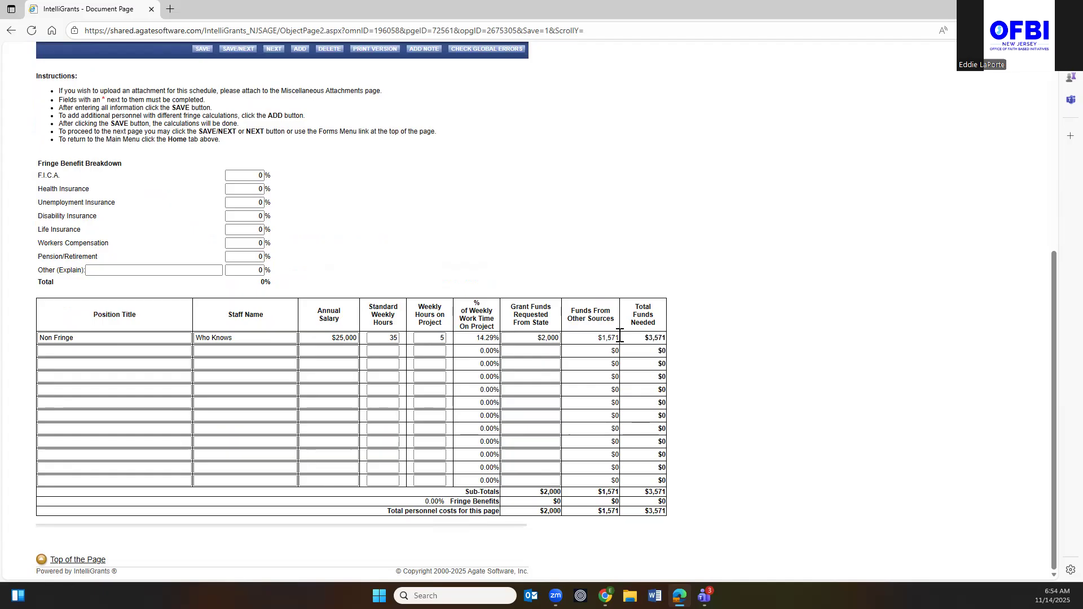
pyautogui.click(539, 338)
pyautogui.click(598, 338)
pyautogui.scroll(6, 746, 348)
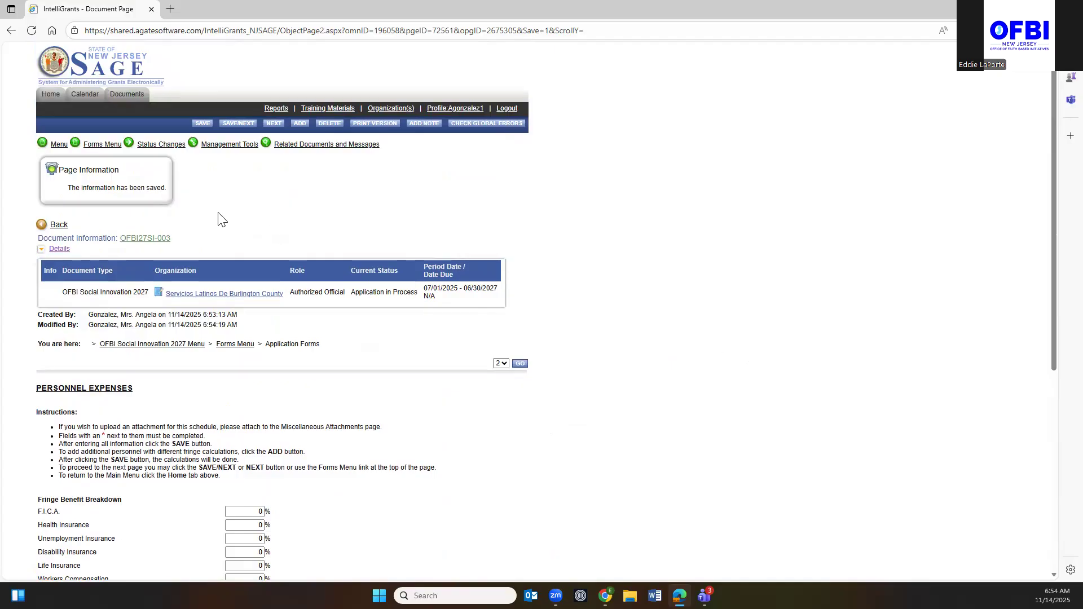
pyautogui.click(111, 148)
pyautogui.scroll(-3, 139, 262)
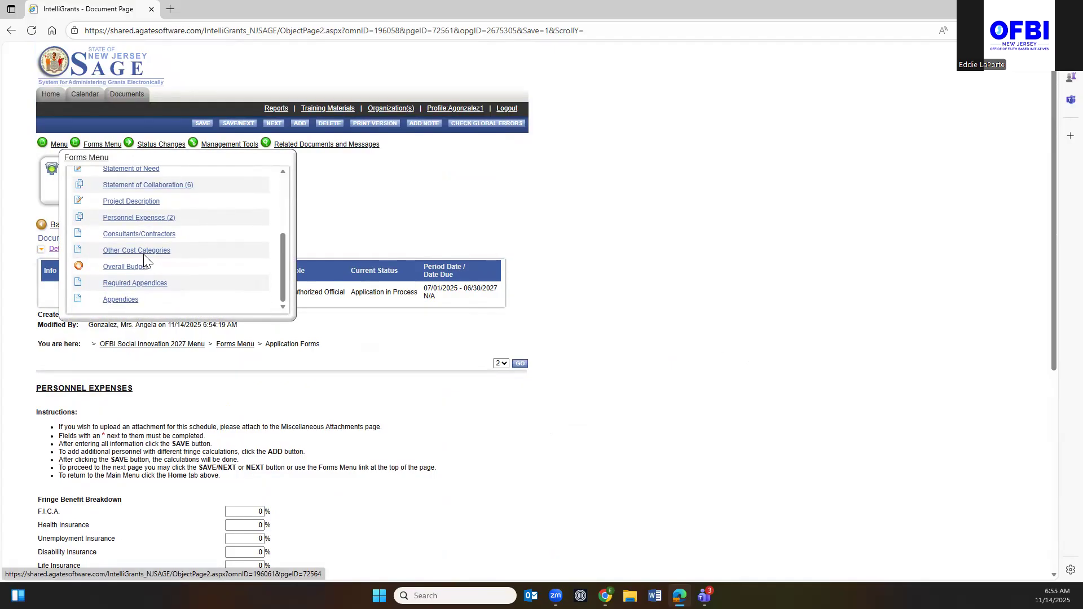
# Go to the Consultants/Contractors form and answer Yes to the employer relationship question.
pyautogui.click(135, 234)
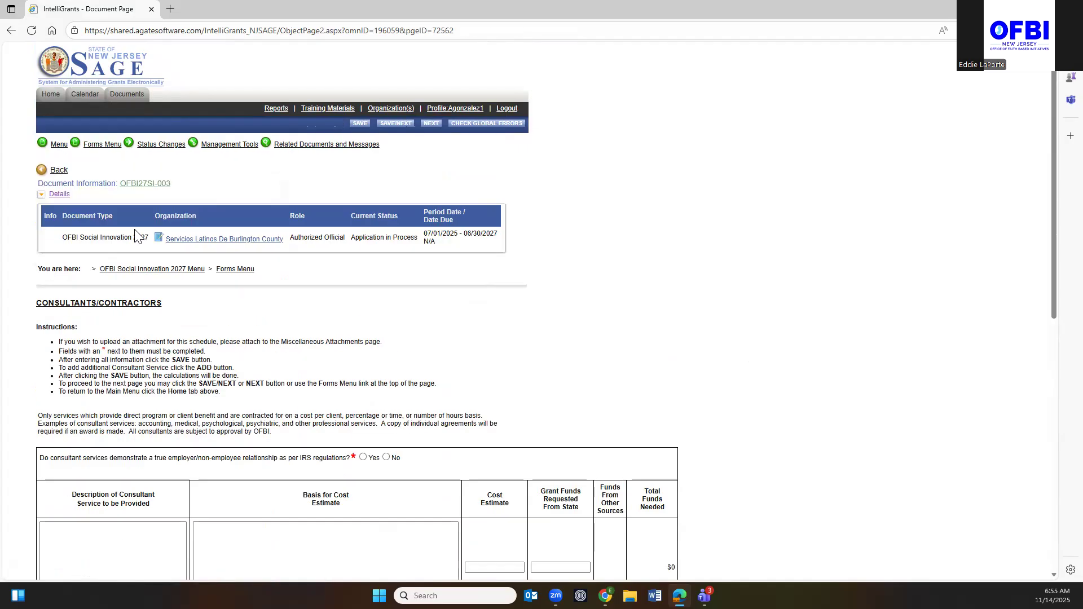
pyautogui.scroll(-7, 152, 169)
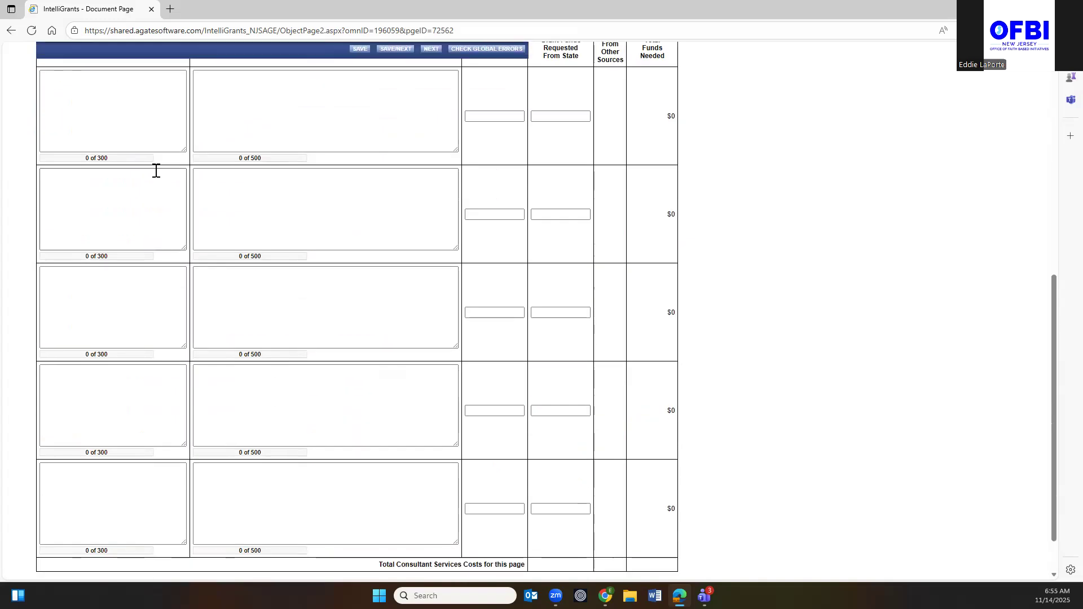
pyautogui.scroll(4, 158, 153)
pyautogui.click(71, 362)
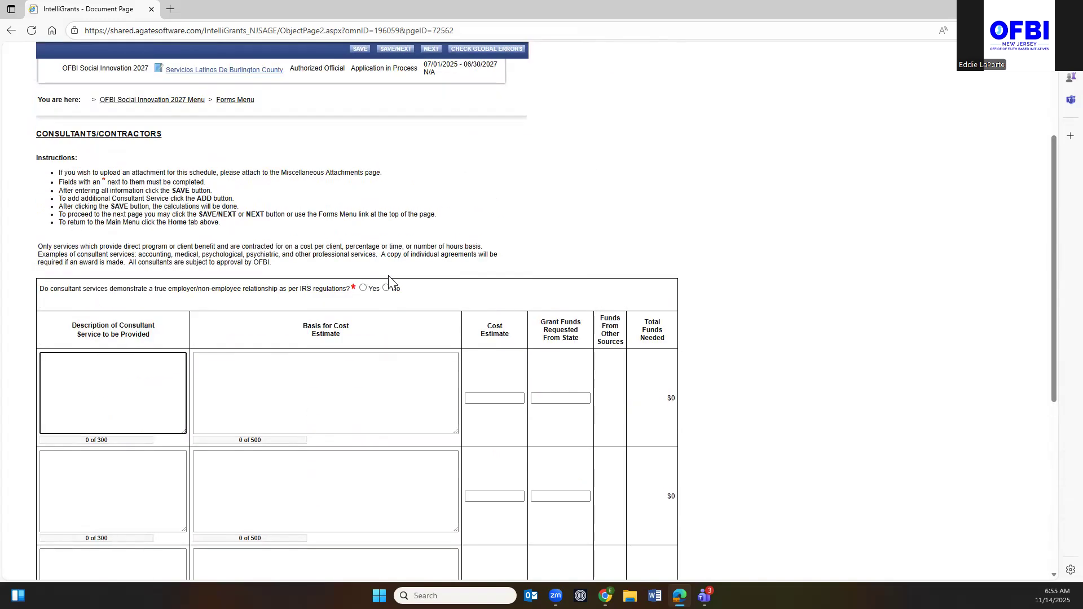
pyautogui.click(362, 289)
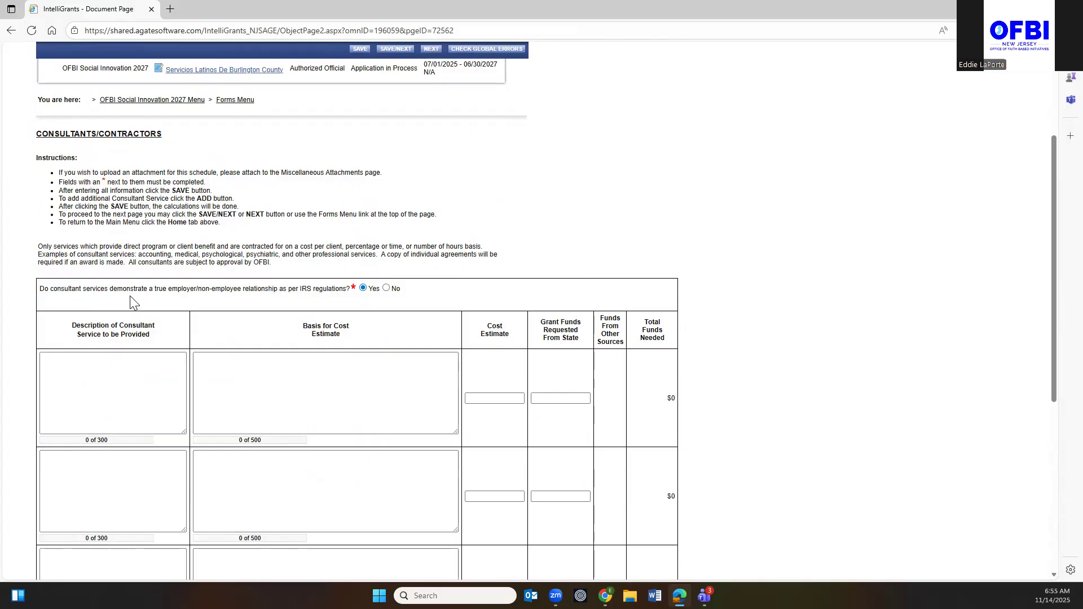
pyautogui.click(79, 366)
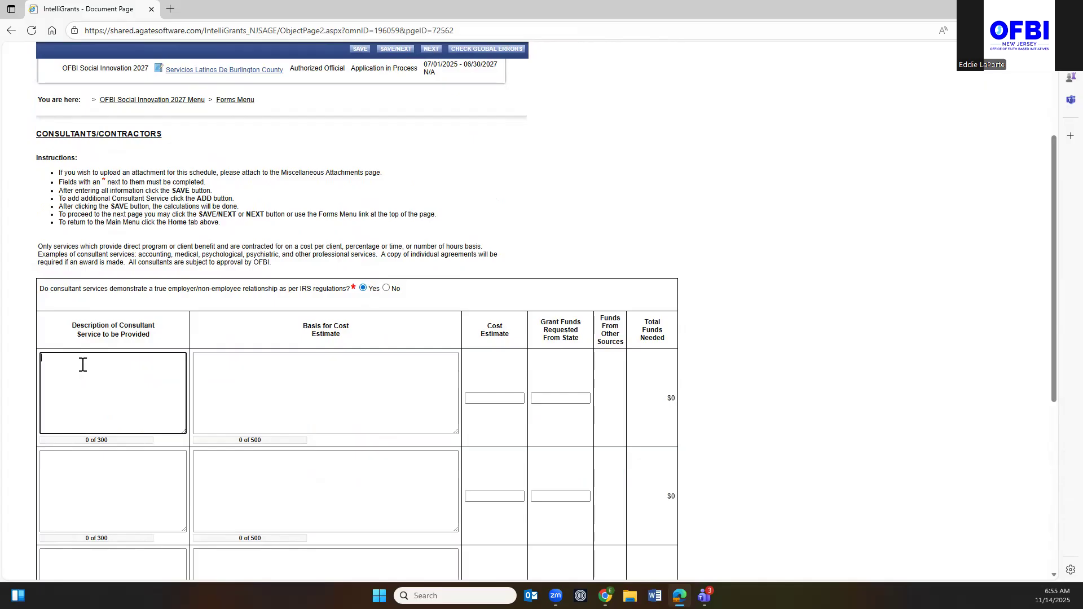
pyautogui.scroll(1, 225, 370)
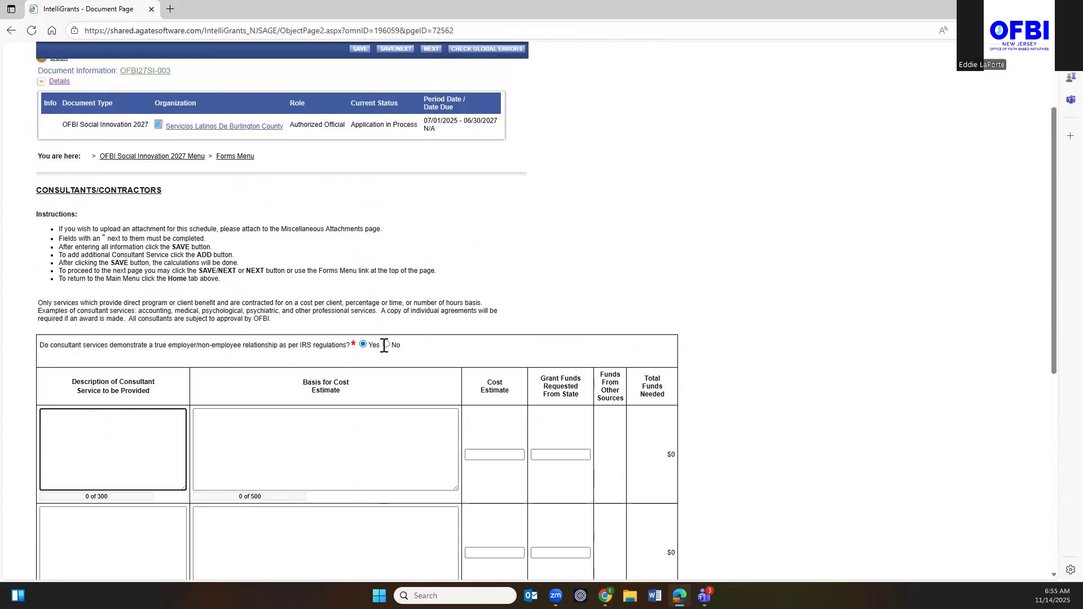
pyautogui.scroll(-1, 206, 447)
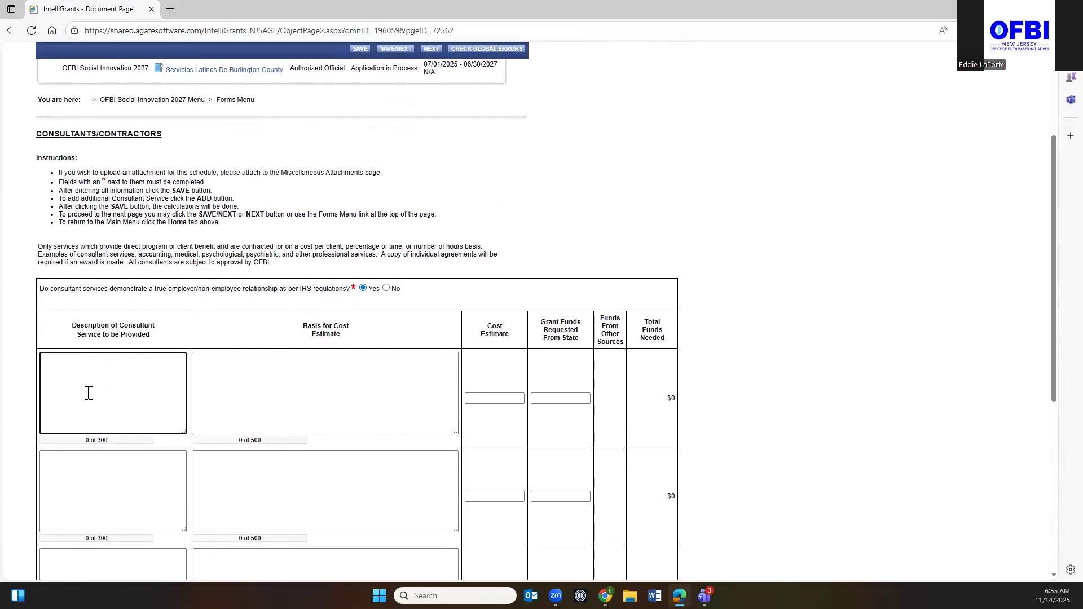
# Enter 'Who Know' as the first consultant description, clearing the trial basis text.
pyautogui.write('Who Know')
pyautogui.press('Tab')
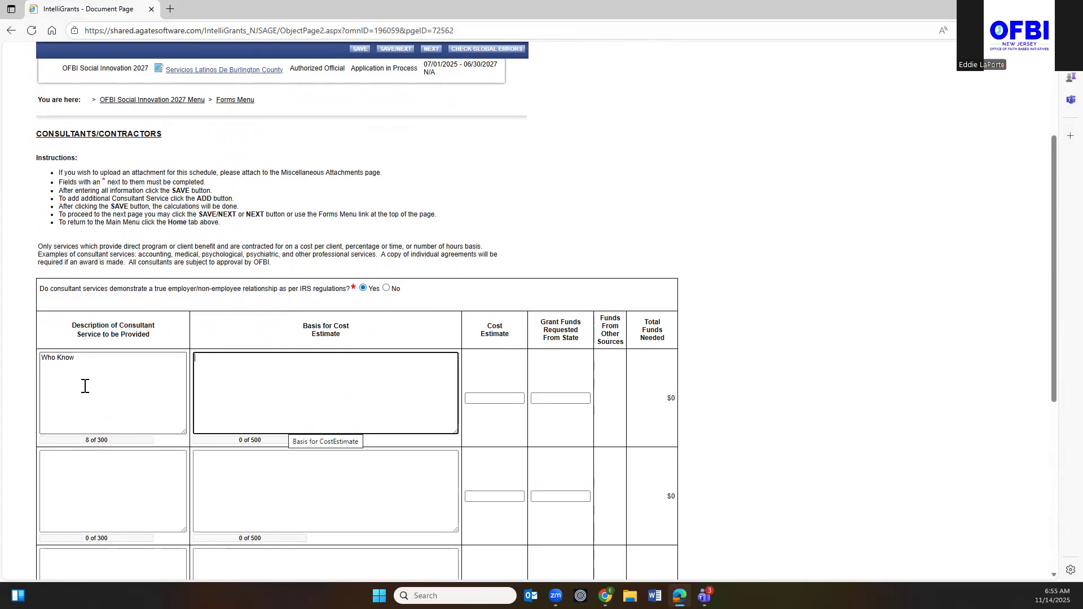
pyautogui.write('Grantee figure this out')
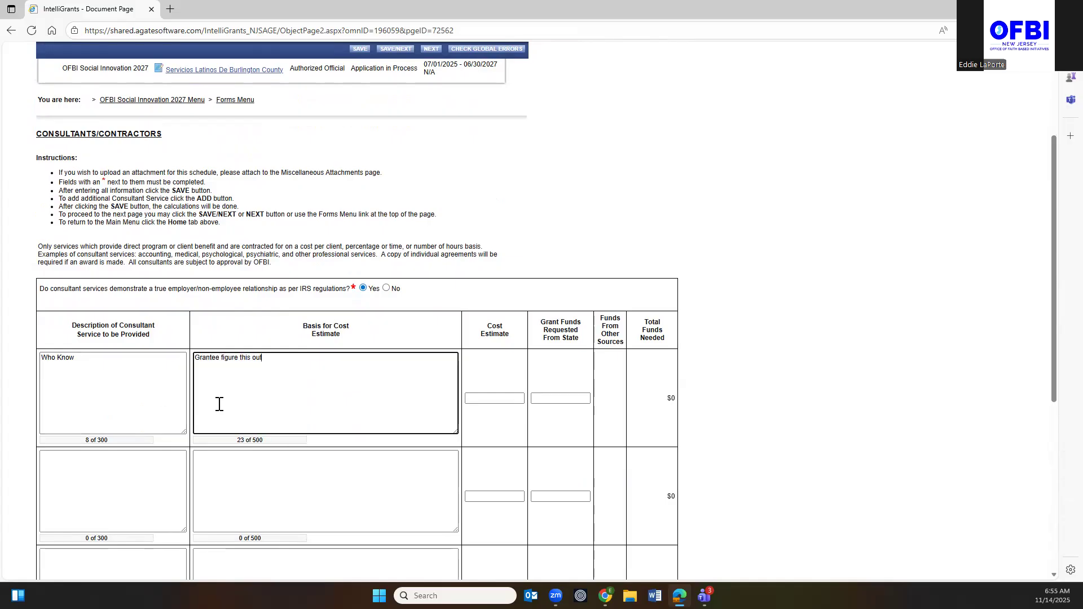
pyautogui.moveTo(273, 363); pyautogui.dragTo(194, 362)
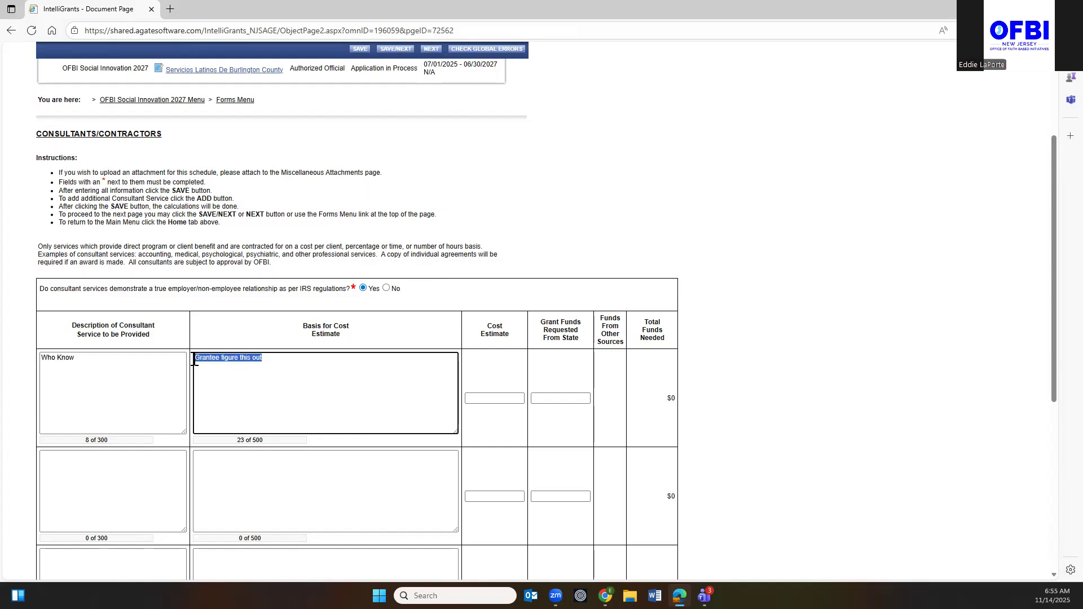
pyautogui.press('Delete')
pyautogui.click(82, 380)
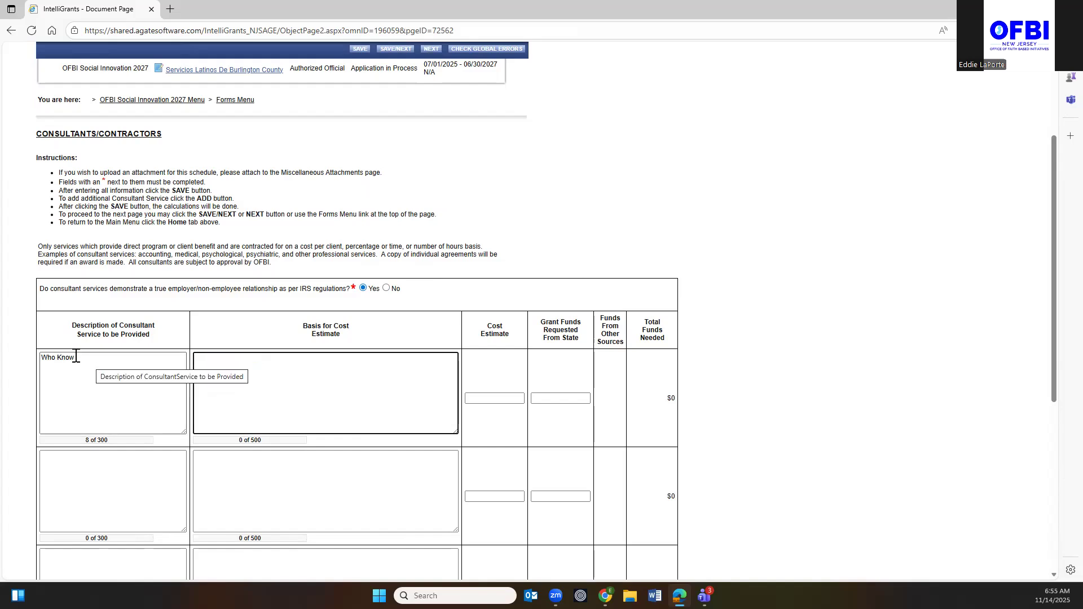
pyautogui.moveTo(88, 361); pyautogui.dragTo(39, 363)
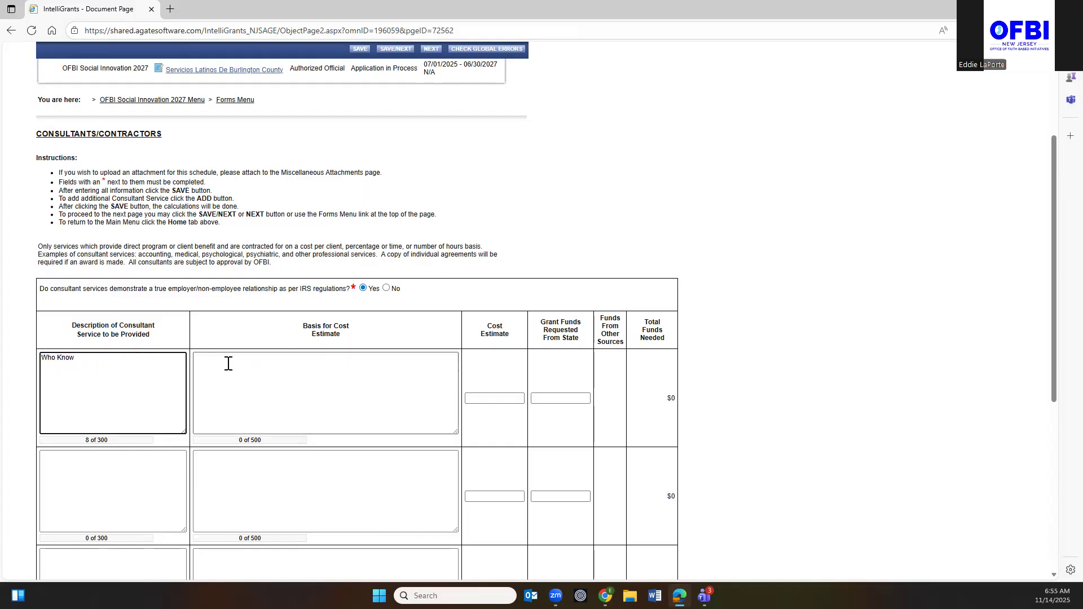
pyautogui.click(209, 360)
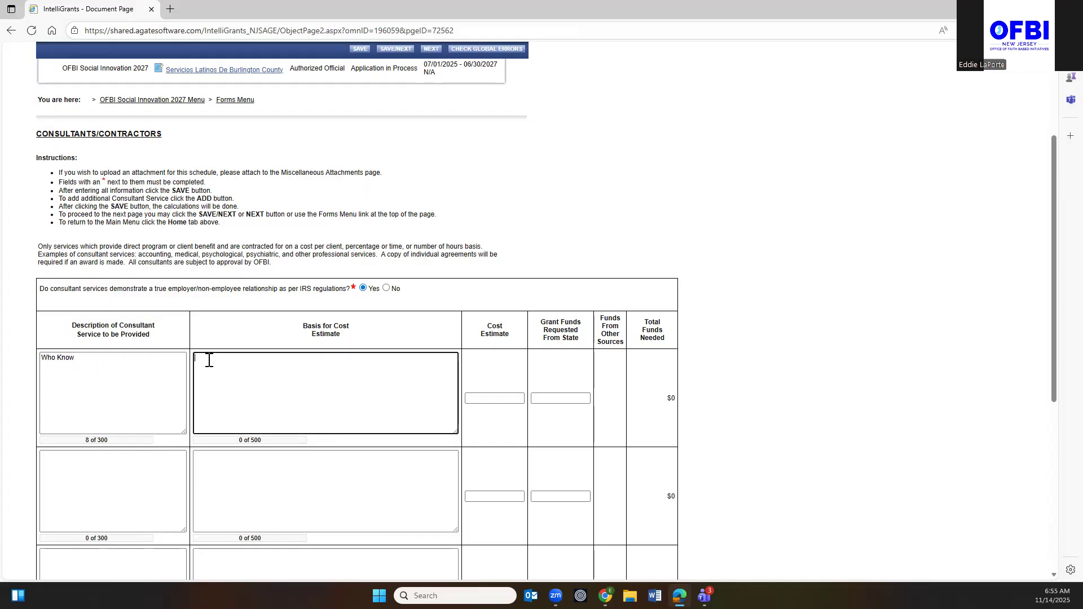
# Give the Who Know line a 5000 cost estimate and 4000 in grant funds requested.
pyautogui.click(508, 396)
pyautogui.write('5000')
pyautogui.click(515, 434)
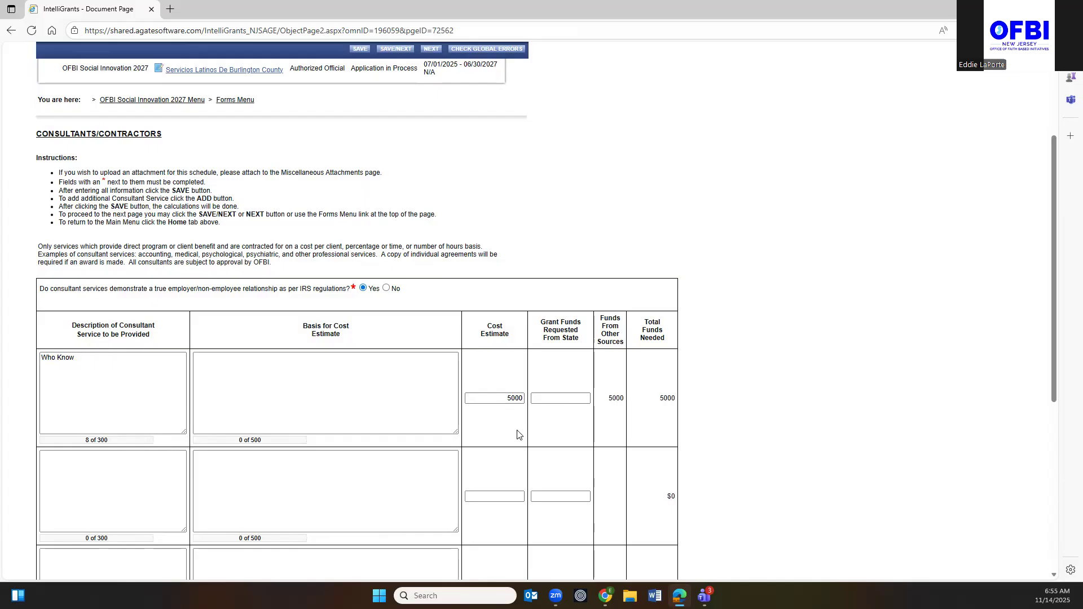
pyautogui.click(233, 372)
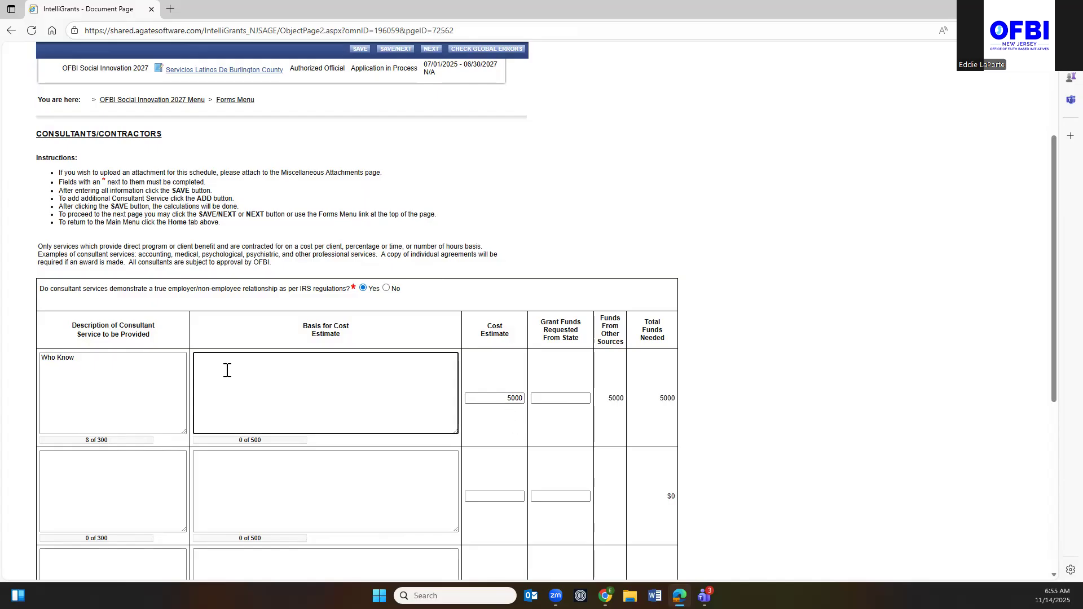
pyautogui.click(574, 400)
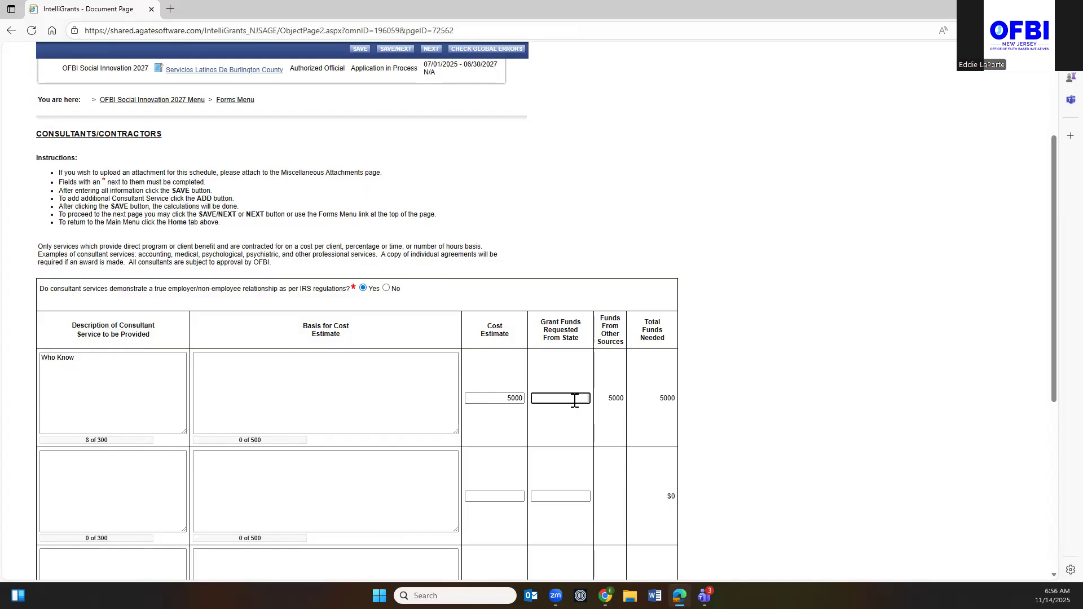
pyautogui.write('1000')
pyautogui.click(573, 422)
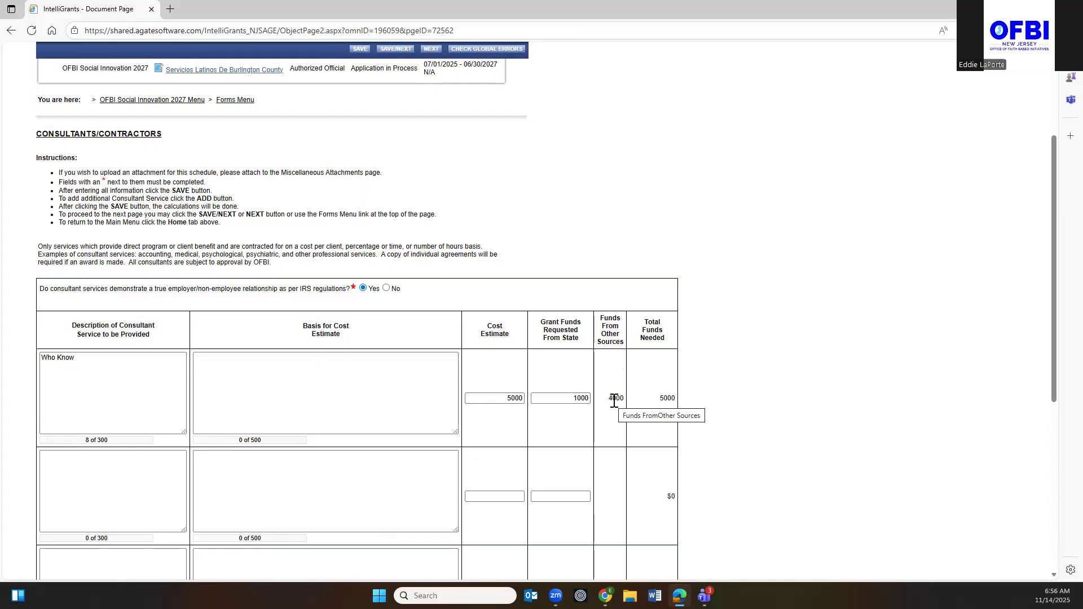
pyautogui.doubleClick(574, 397)
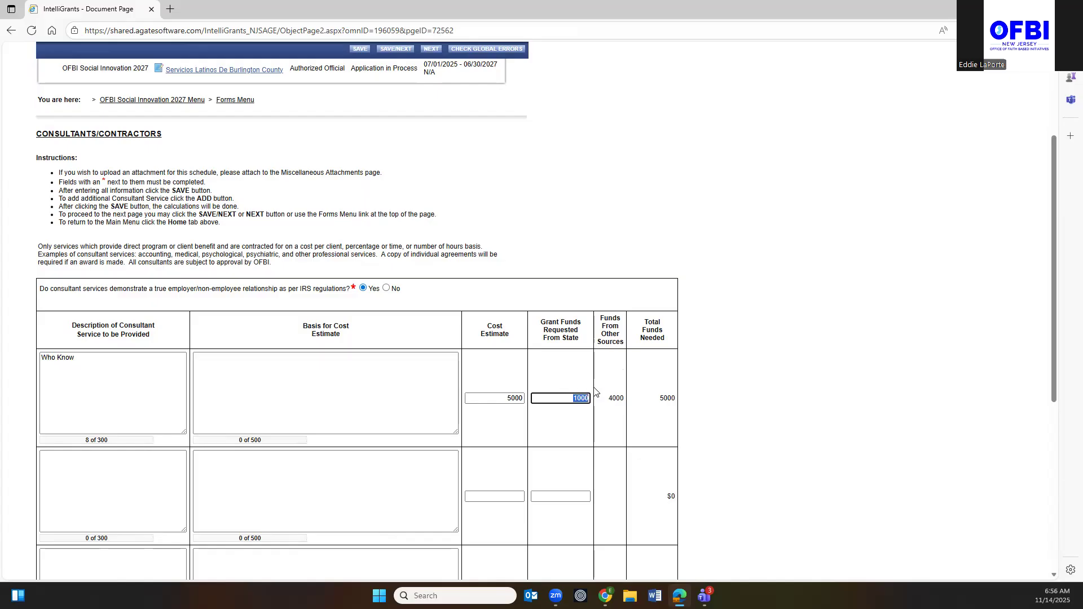
pyautogui.write('4000')
pyautogui.press('Tab')
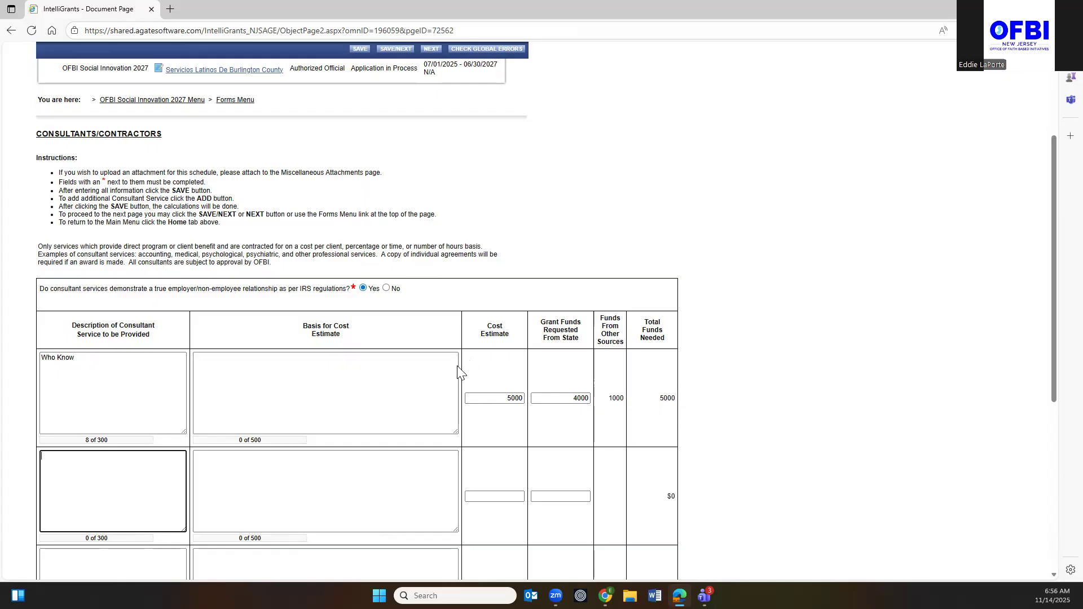
pyautogui.scroll(-6, 338, 428)
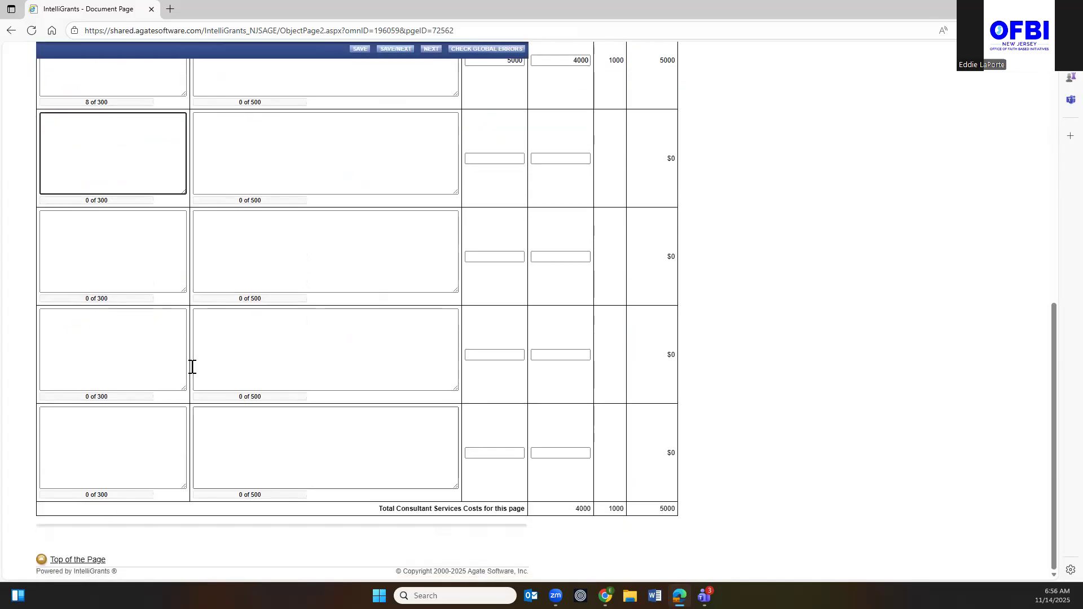
pyautogui.scroll(9, 268, 299)
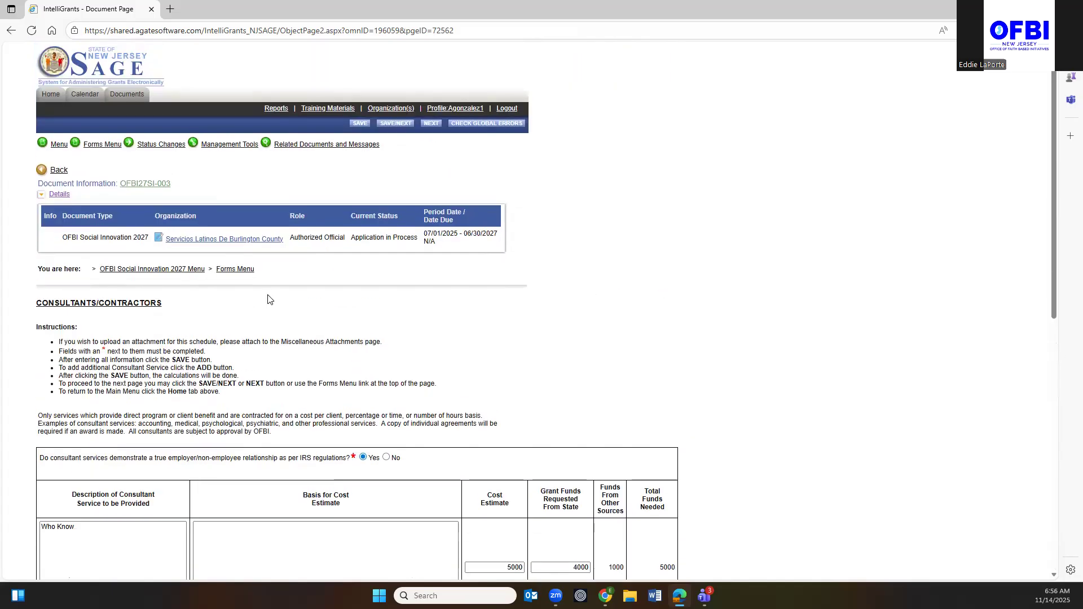
# Try saving the consultant page, then fill the missing basis with 'basis for cost estimate'.
pyautogui.click(359, 123)
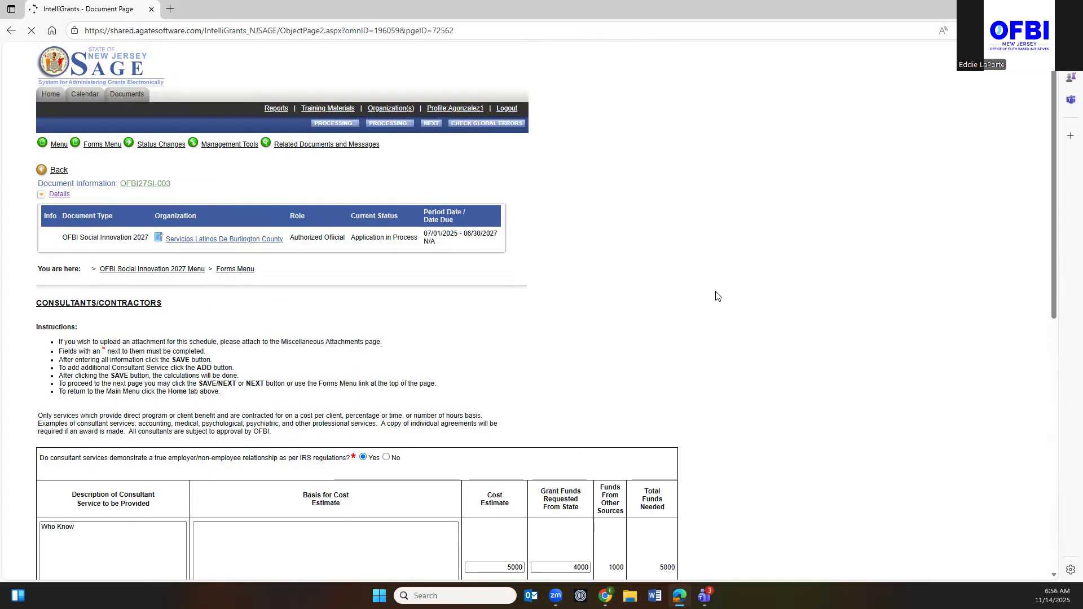
pyautogui.scroll(-3, 717, 296)
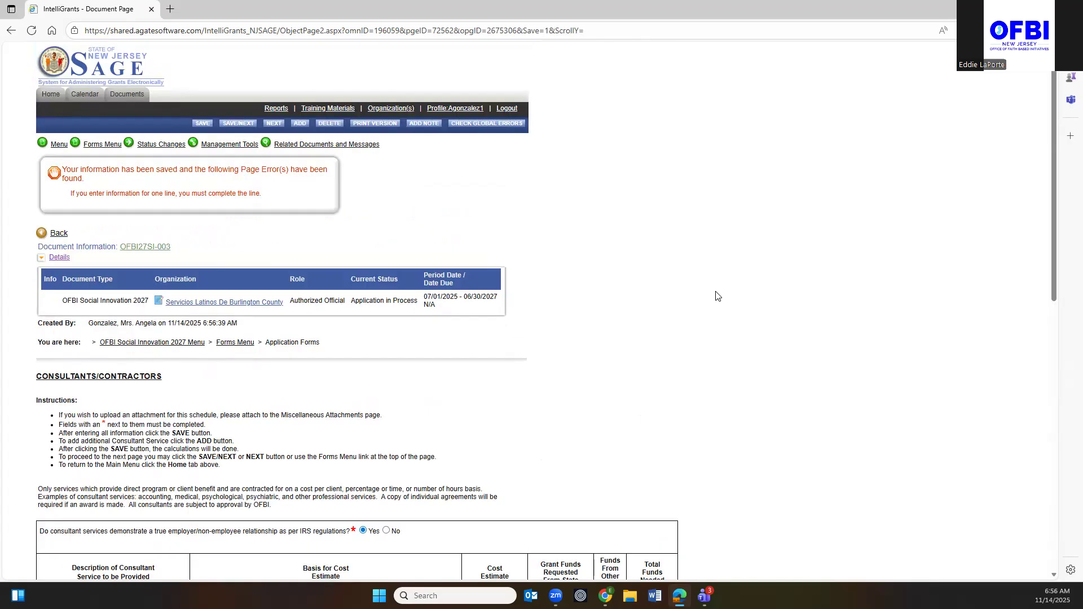
pyautogui.scroll(-7, 612, 366)
pyautogui.click(279, 227)
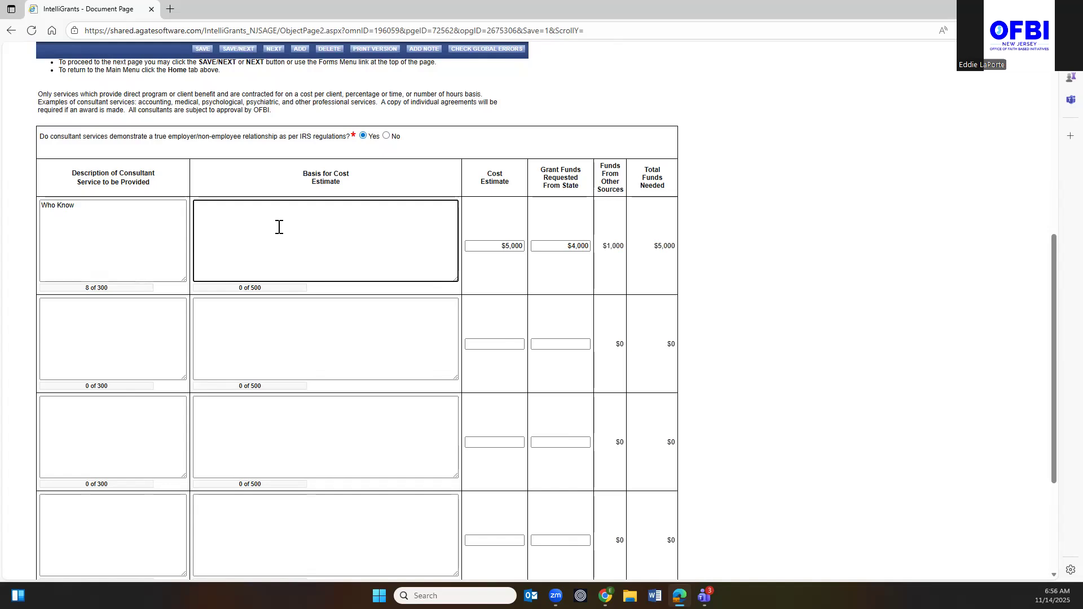
pyautogui.write('basis for cost estimate')
pyautogui.click(92, 237)
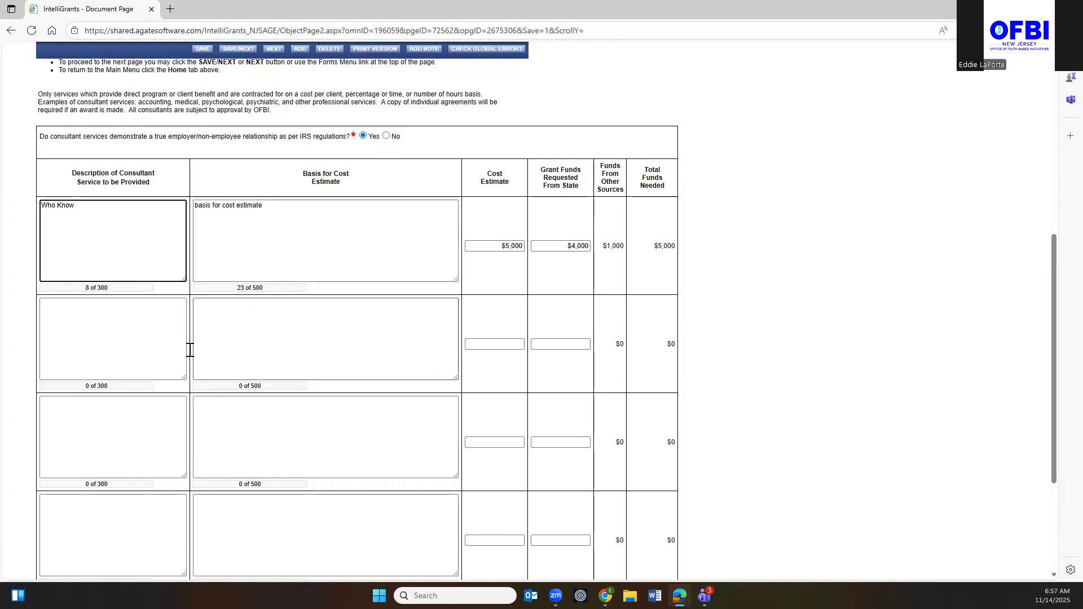
# Save the completed Who Know consultant line again without errors.
pyautogui.scroll(1, 379, 334)
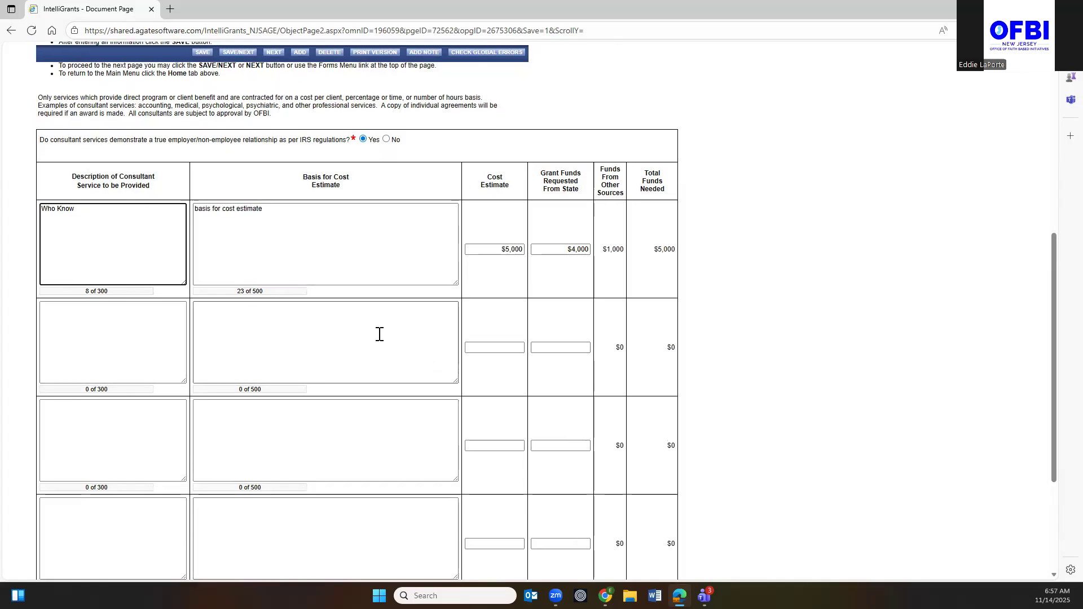
pyautogui.scroll(6, 379, 334)
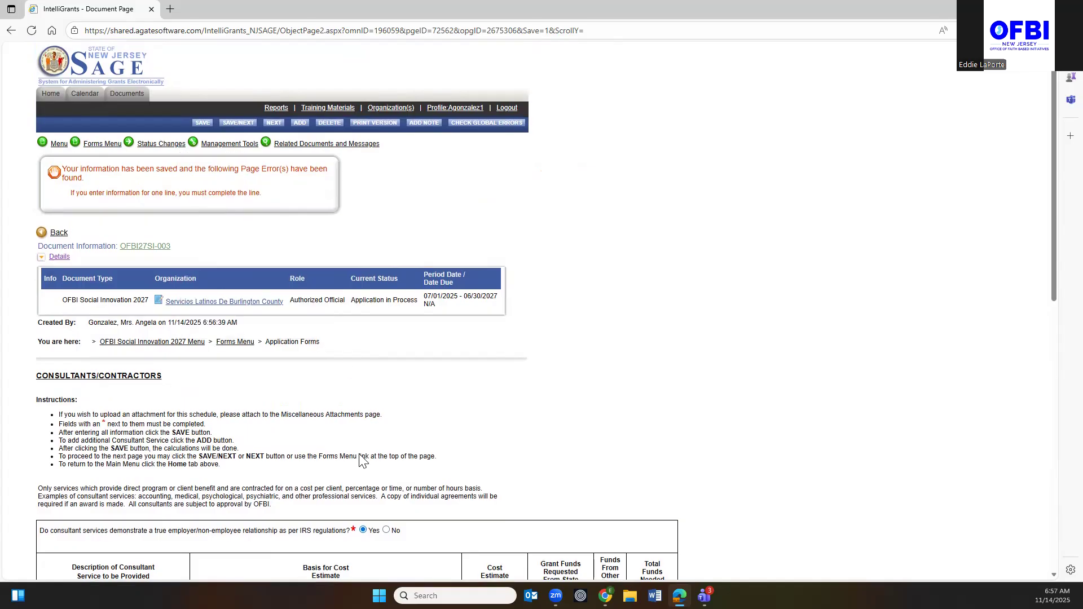
pyautogui.scroll(-4, 361, 462)
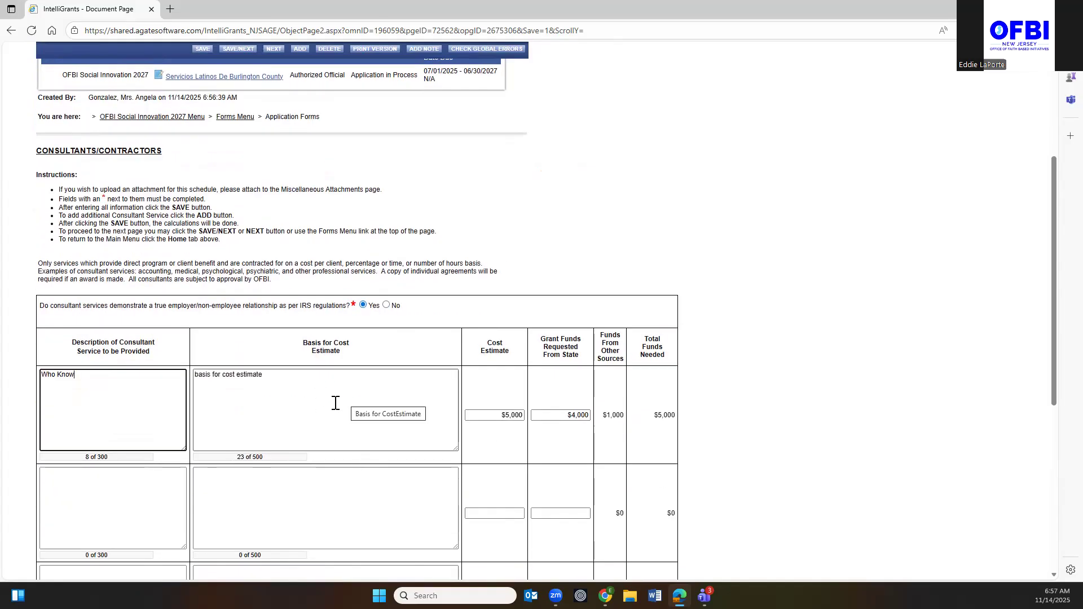
pyautogui.scroll(4, 335, 402)
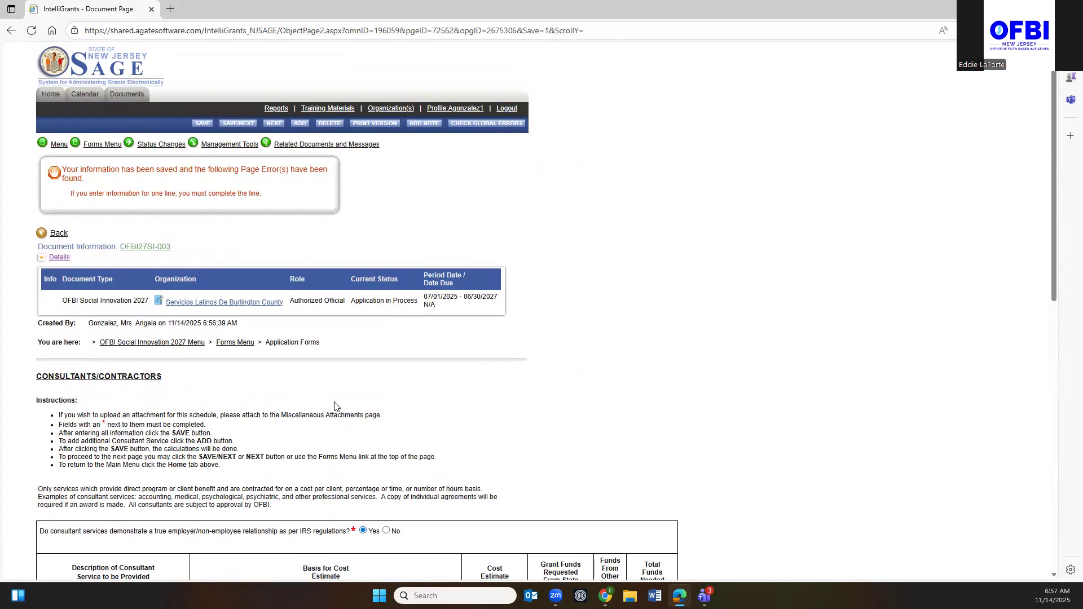
pyautogui.click(202, 124)
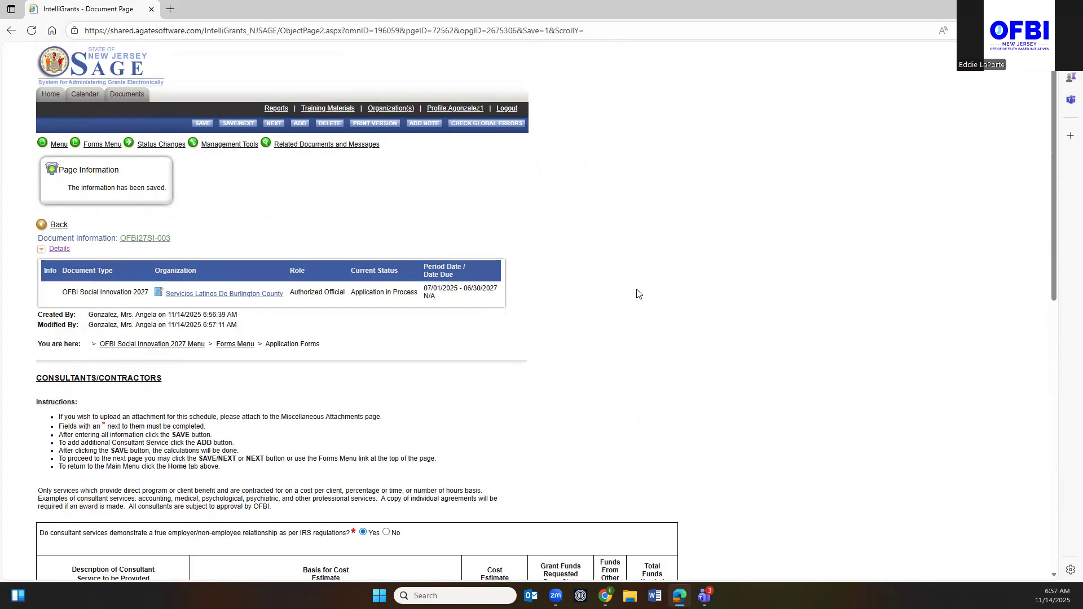
pyautogui.scroll(-9, 638, 293)
pyautogui.scroll(8, 638, 294)
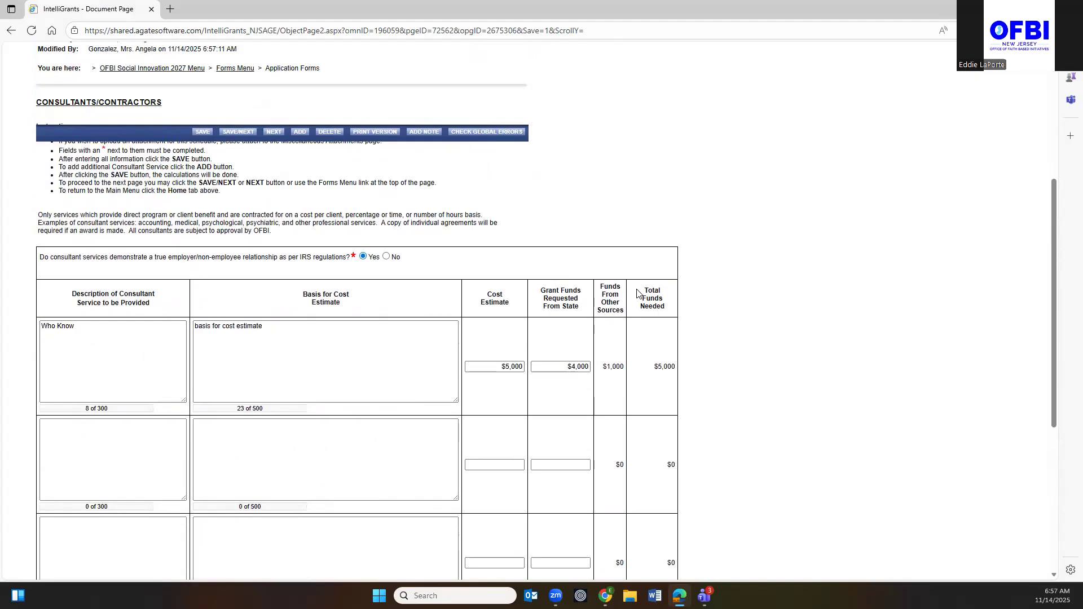
pyautogui.scroll(-6, 638, 294)
pyautogui.scroll(7, 638, 293)
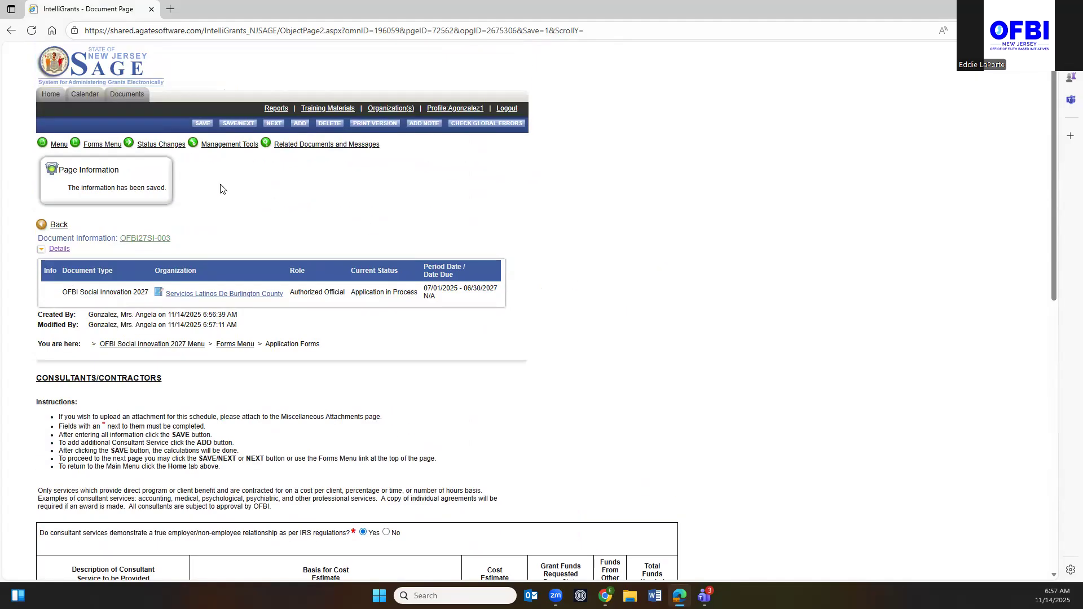
# Go to the Other Cost Categories page from the Forms Menu.
pyautogui.click(141, 145)
pyautogui.click(102, 144)
pyautogui.scroll(-3, 126, 239)
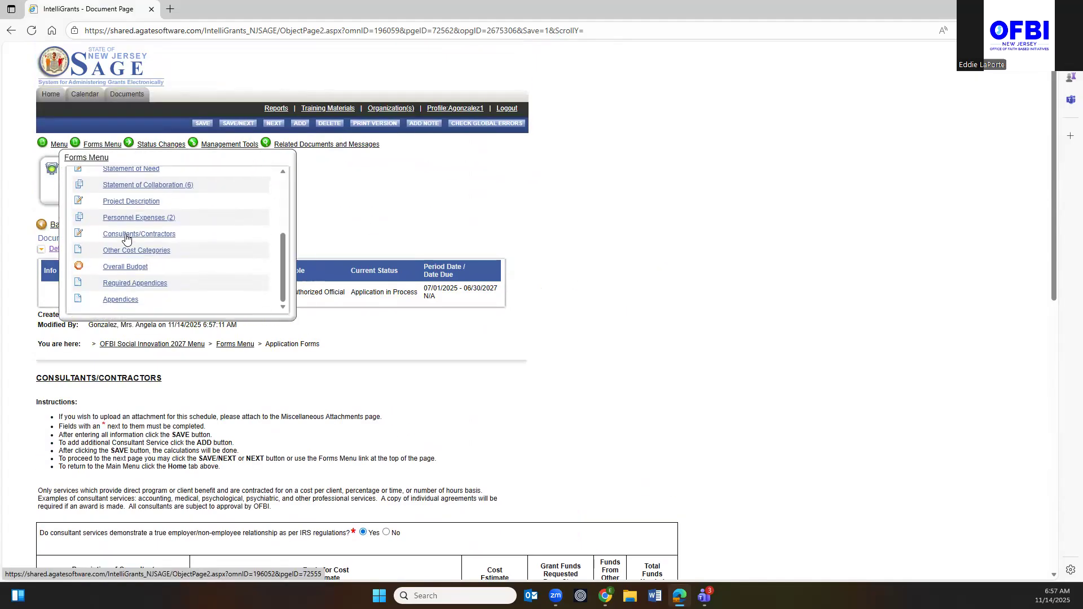
pyautogui.click(125, 255)
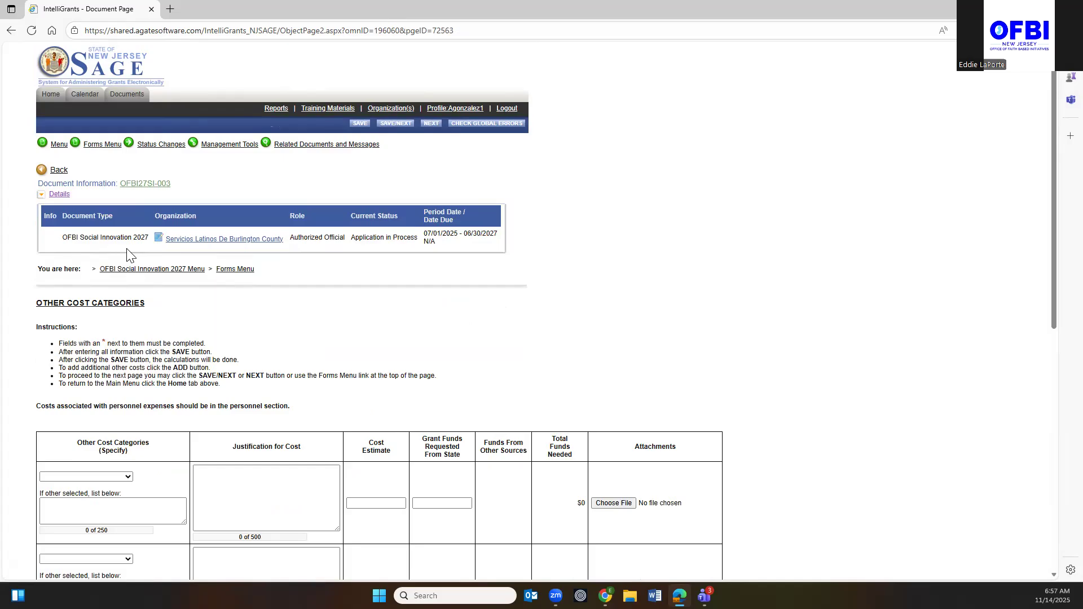
pyautogui.scroll(-5, 131, 249)
pyautogui.scroll(3, 134, 263)
pyautogui.scroll(1, 134, 263)
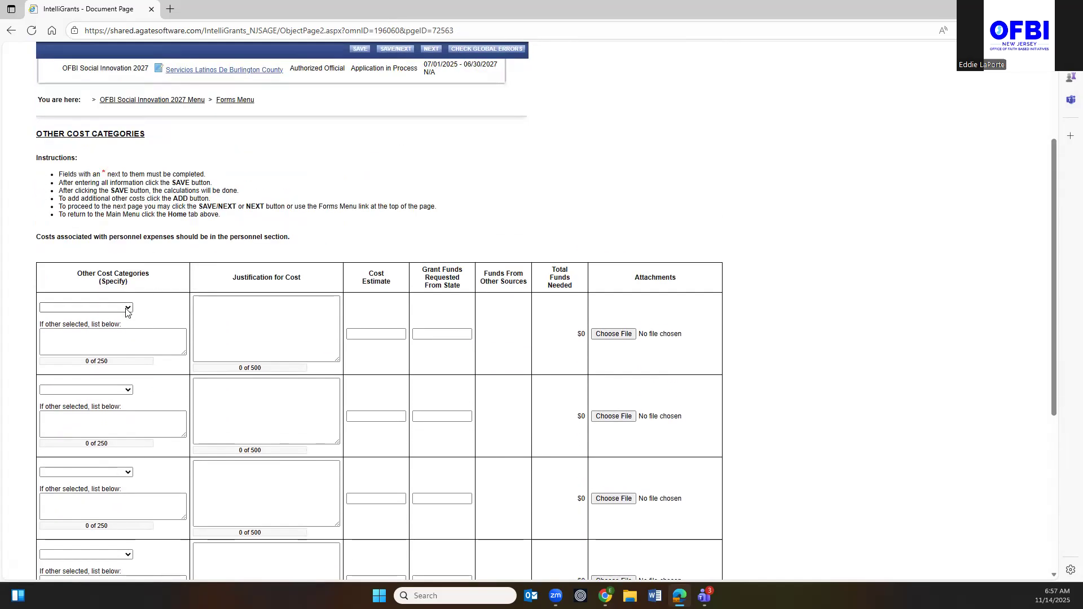
# Set the first cost line's category to Other (itemize), listing 'Admin'.
pyautogui.click(127, 308)
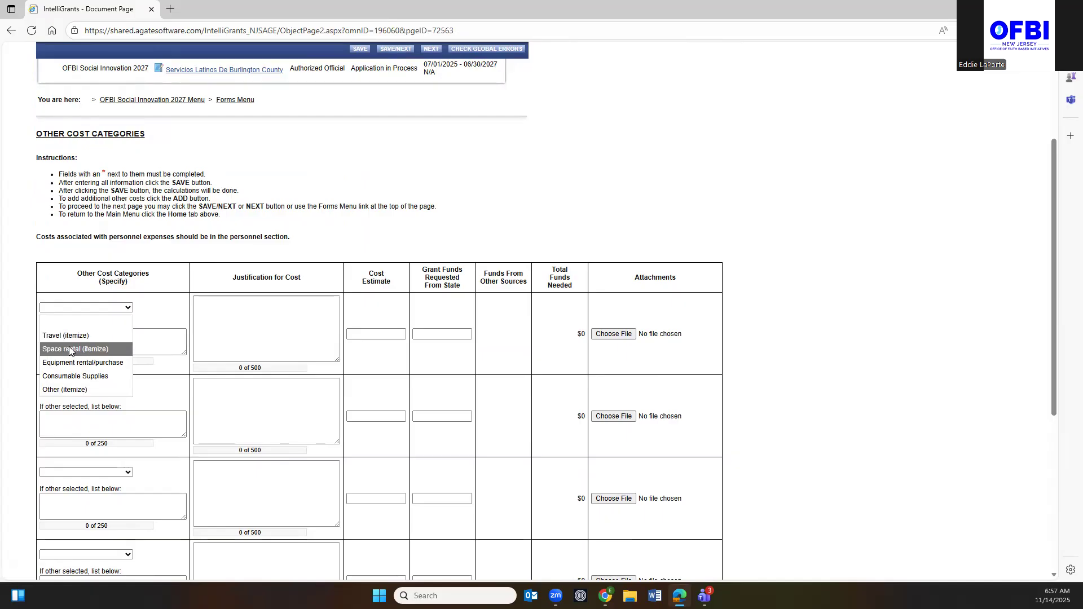
pyautogui.click(80, 390)
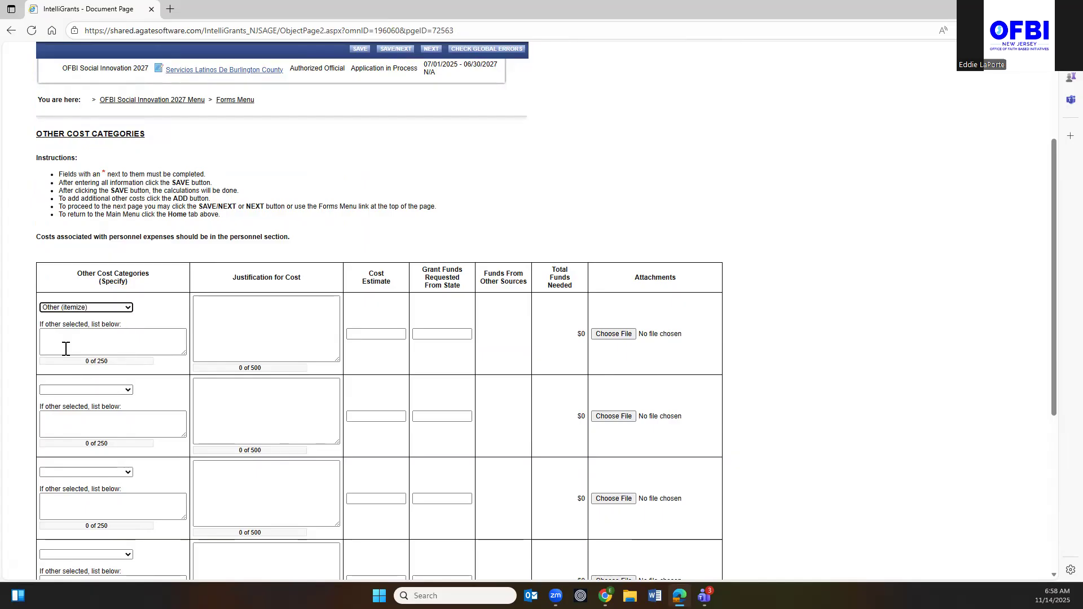
pyautogui.click(59, 337)
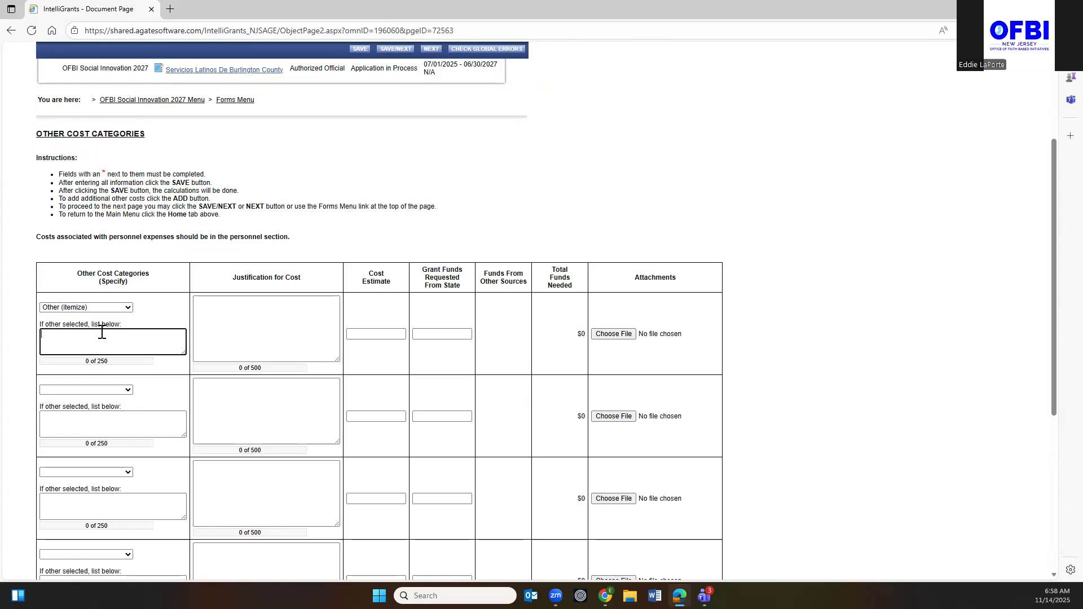
pyautogui.write('Admin')
# Enter 'To support program costs not yet realized' as the Admin line's justification.
pyautogui.click(210, 305)
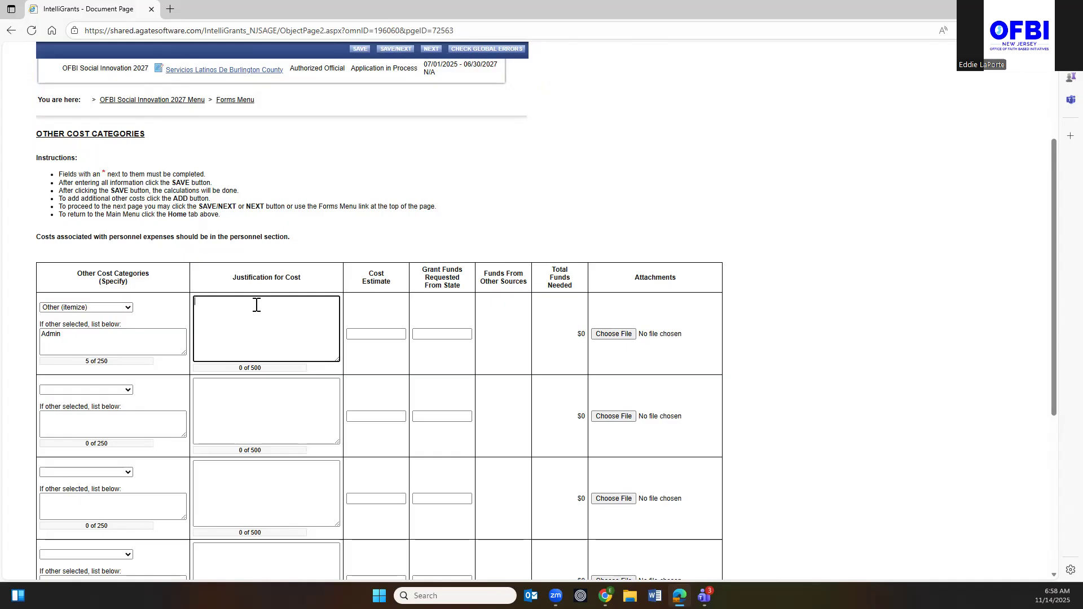
pyautogui.write('Cos')
pyautogui.press('BackSpace')
pyautogui.write('To support Costs NO')
pyautogui.press('BackSpace')
pyautogui.write('ot')
pyautogui.press('BackSpace')
pyautogui.press('BackSpace')
pyautogui.press('BackSpace')
pyautogui.press('BackSpace')
pyautogui.press('BackSpace')
pyautogui.press('BackSpace')
pyautogui.press('BackSpace')
pyautogui.press('BackSpace')
pyautogui.press('BackSpace')
pyautogui.write('costs not yea')
pyautogui.press('BackSpace')
pyautogui.write('t realized')
pyautogui.click(229, 302)
pyautogui.write('program')
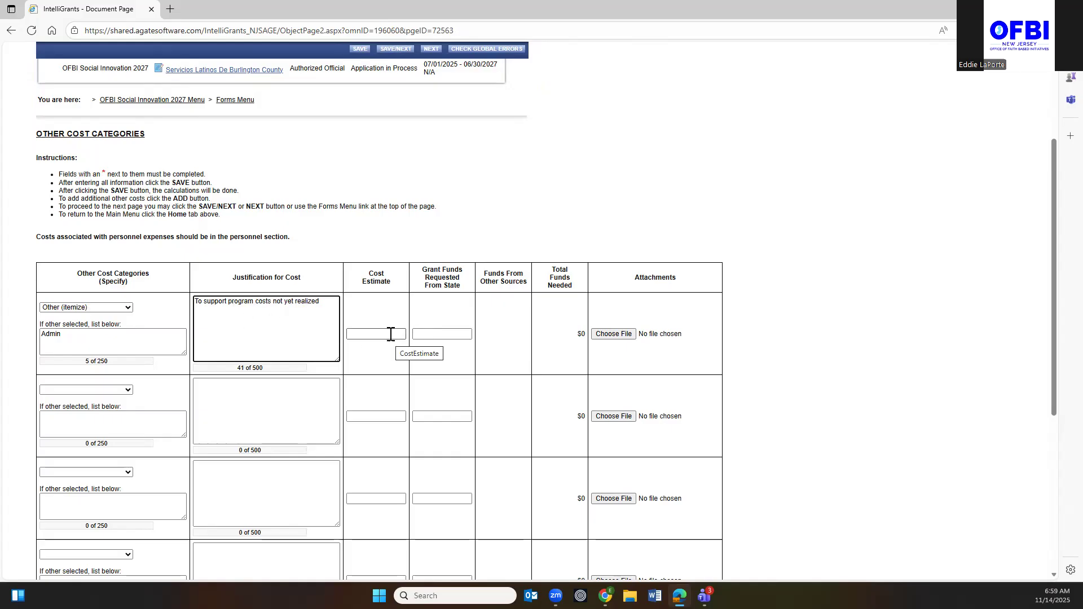
# Enter a 4000 cost estimate and an initial 4000 grant request on the Admin line.
pyautogui.click(391, 334)
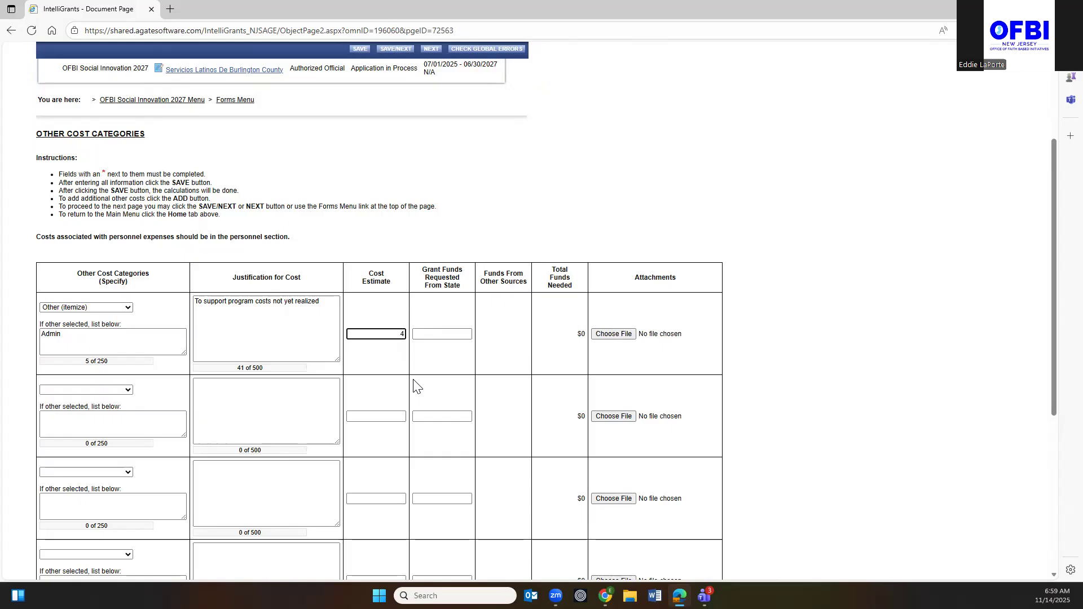
pyautogui.write('4000')
pyautogui.press('Tab')
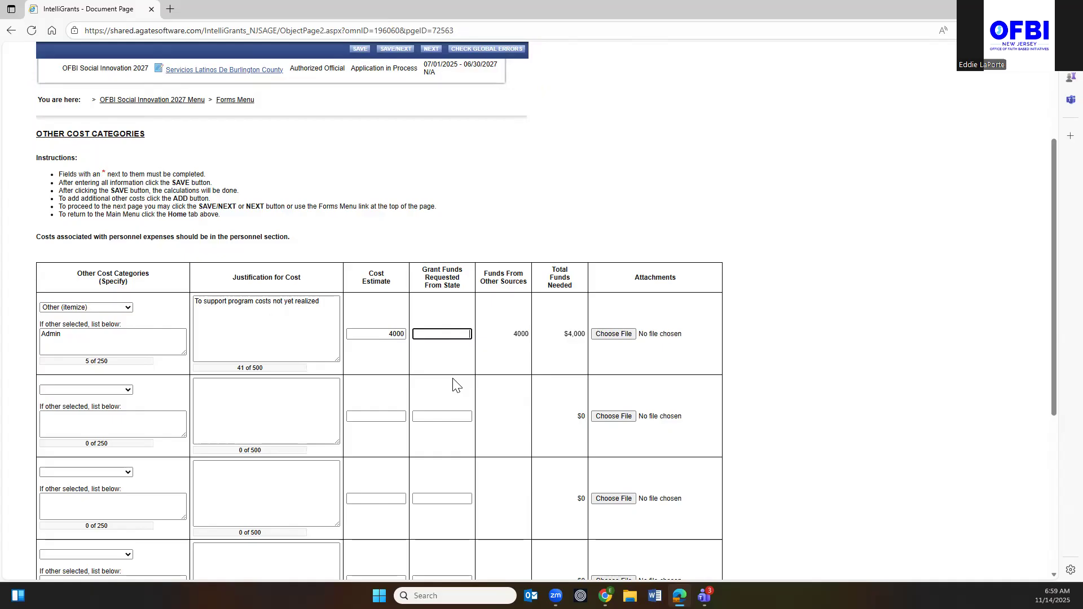
pyautogui.write('4000')
pyautogui.press('Tab')
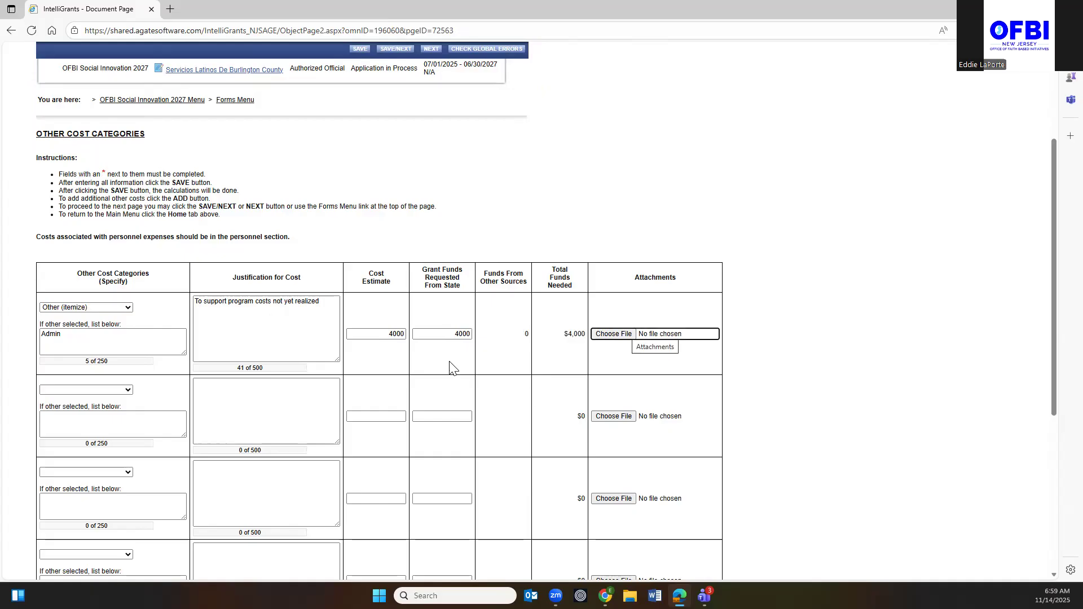
# Correct the Admin grant funds to 3200, leaving 800 from other sources.
pyautogui.moveTo(448, 334); pyautogui.dragTo(483, 338)
pyautogui.press('BackSpace')
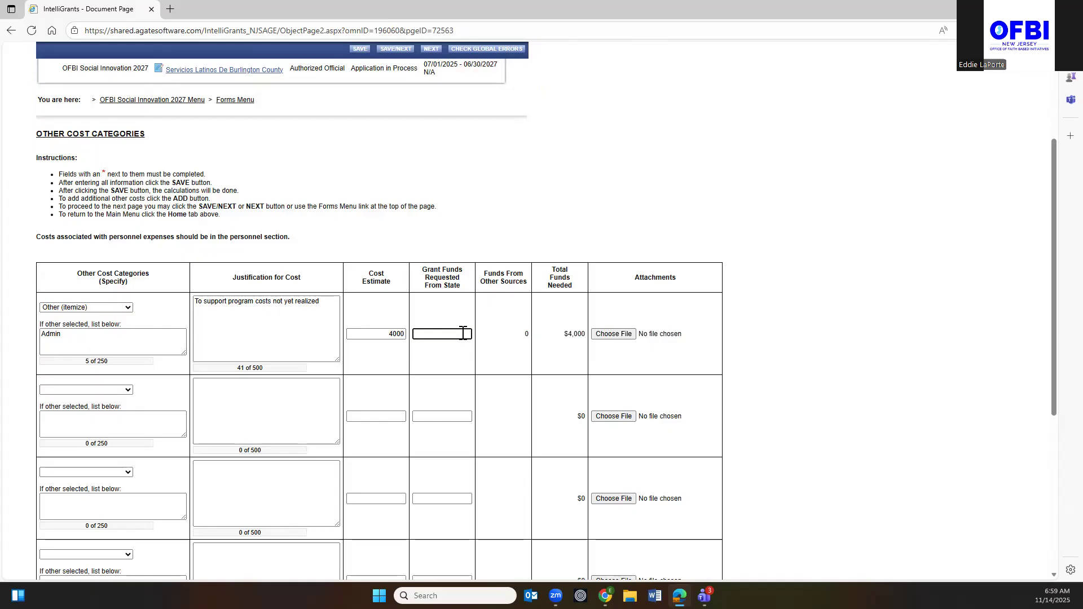
pyautogui.write('00')
pyautogui.press('Tab')
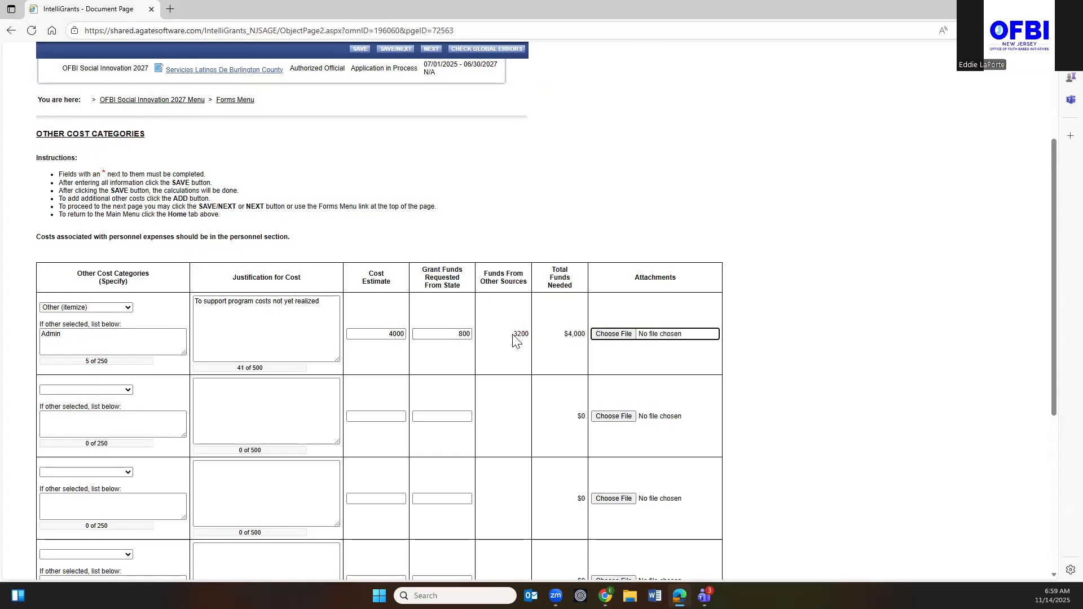
pyautogui.click(457, 335)
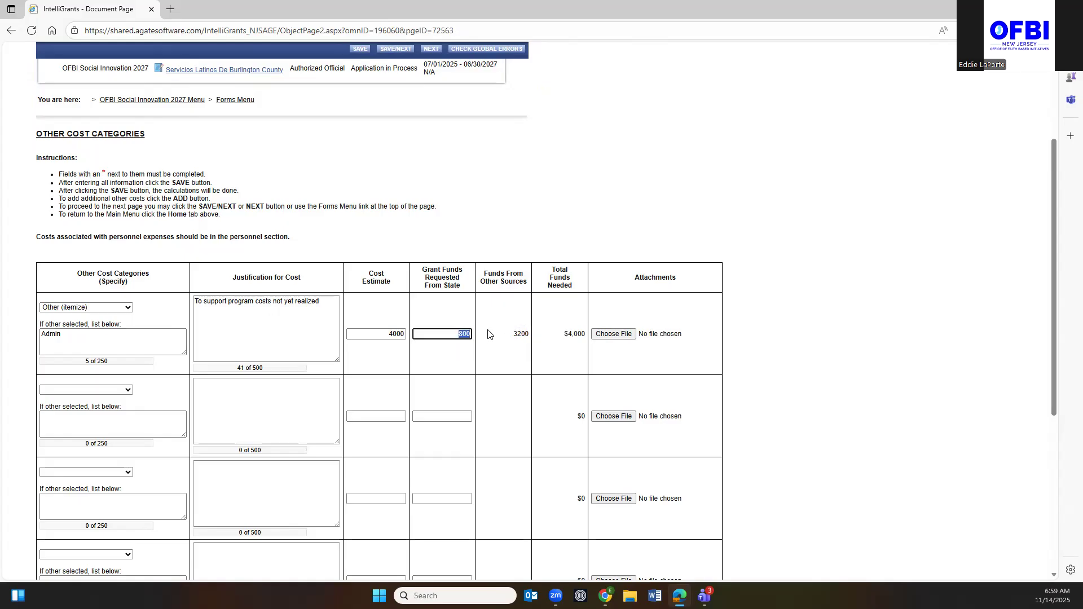
pyautogui.write('3200')
pyautogui.press('Tab')
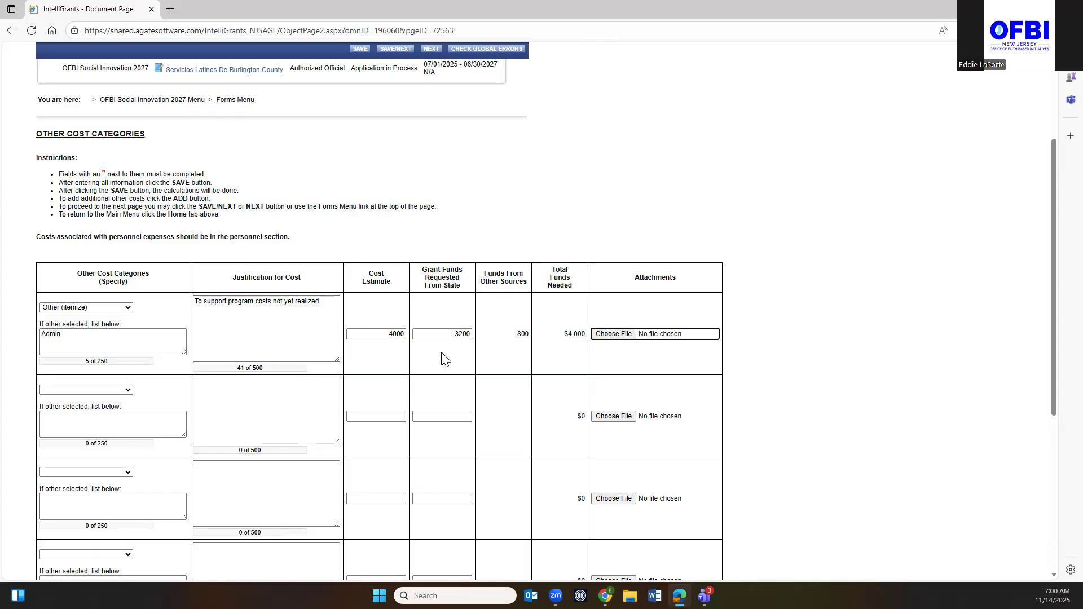
# Set row two's category to Other (itemize), described as 'Professional Development'.
pyautogui.click(128, 390)
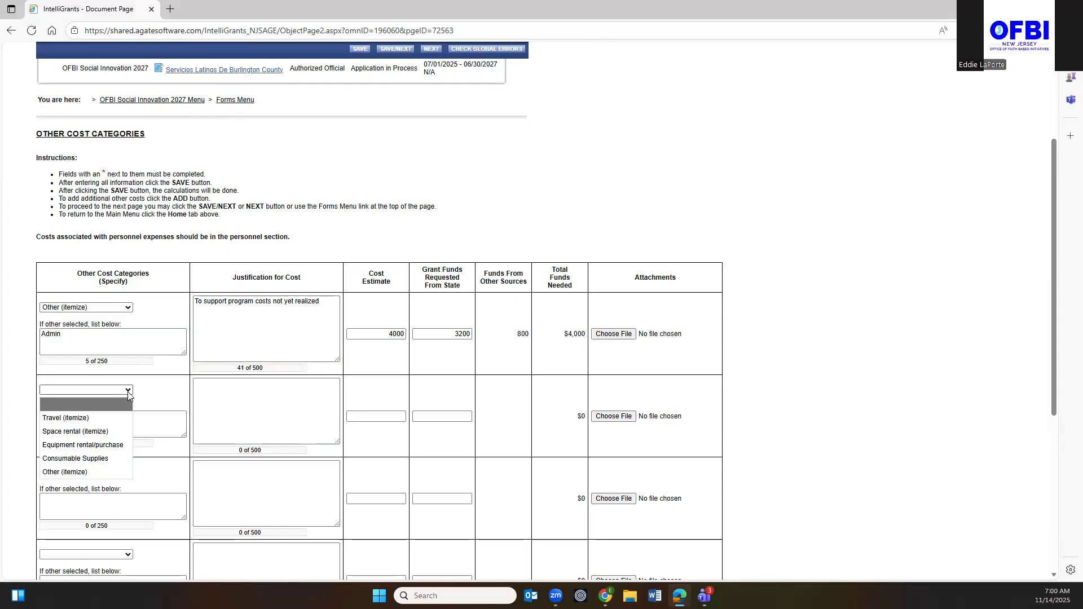
pyautogui.click(65, 472)
pyautogui.click(66, 419)
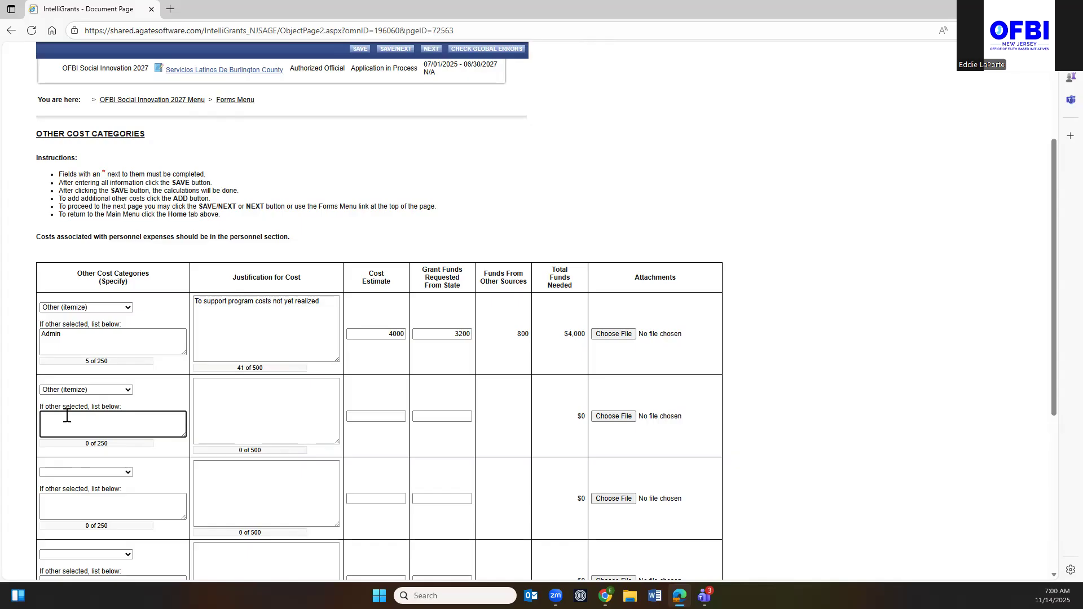
pyautogui.write('re')
pyautogui.press('BackSpace')
pyautogui.write('R')
pyautogui.press('BackSpace')
pyautogui.write('PRof')
pyautogui.press('BackSpace')
pyautogui.press('BackSpace')
pyautogui.write('rofessional Development')
# Justify the Professional Development cost as supporting conferences, trainings, etc.
pyautogui.press('Tab')
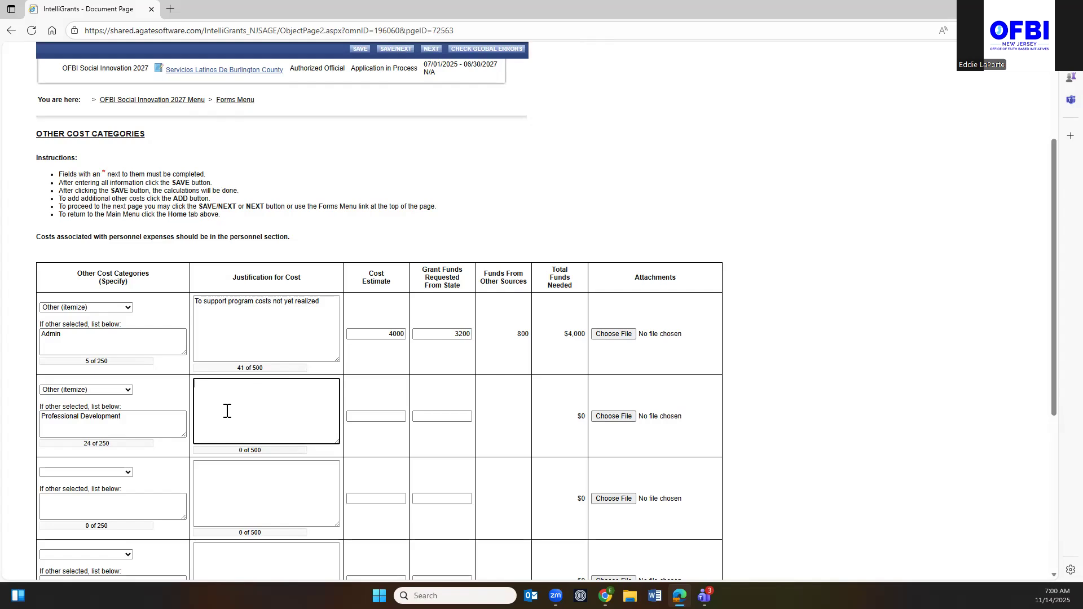
pyautogui.write('To supoport conference, trainings')
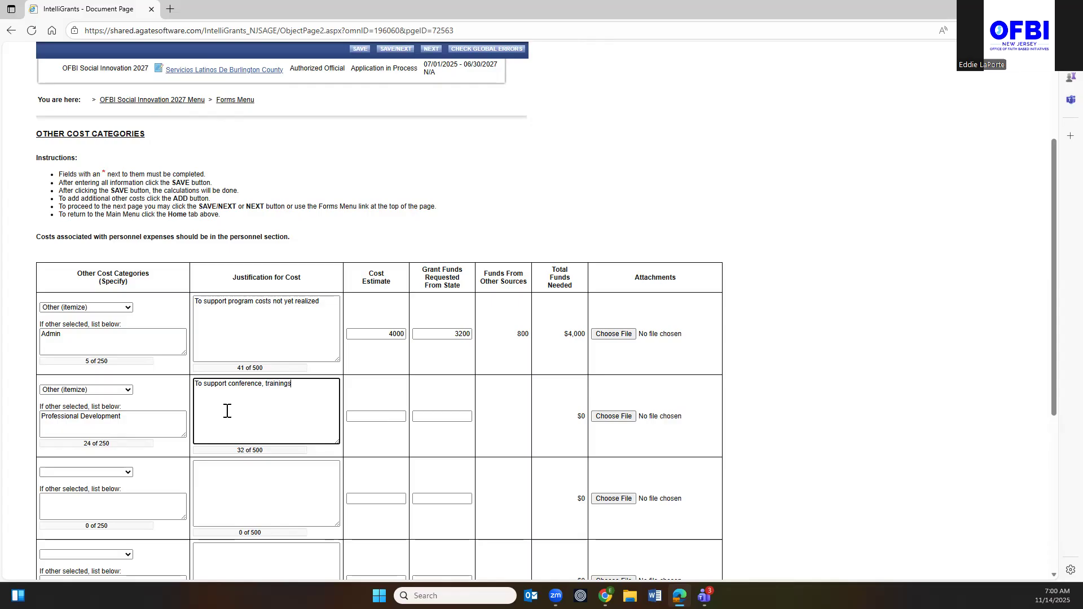
pyautogui.write(', etc')
# Enter a 1000 estimate and 800 state request for Professional Development, then check the $5,000 totals.
pyautogui.click(395, 416)
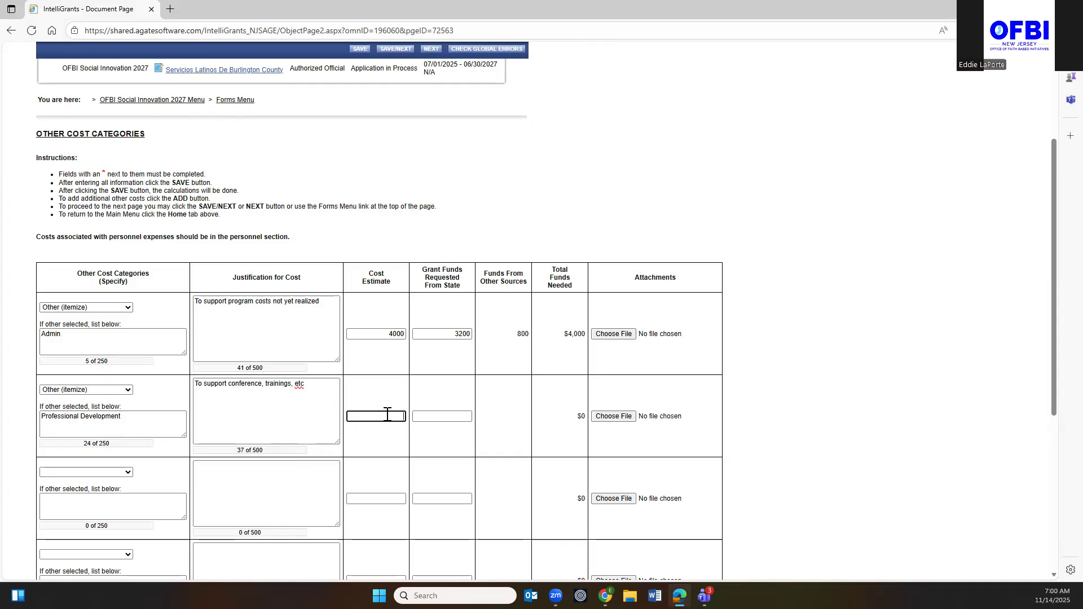
pyautogui.write('000')
pyautogui.press('Tab')
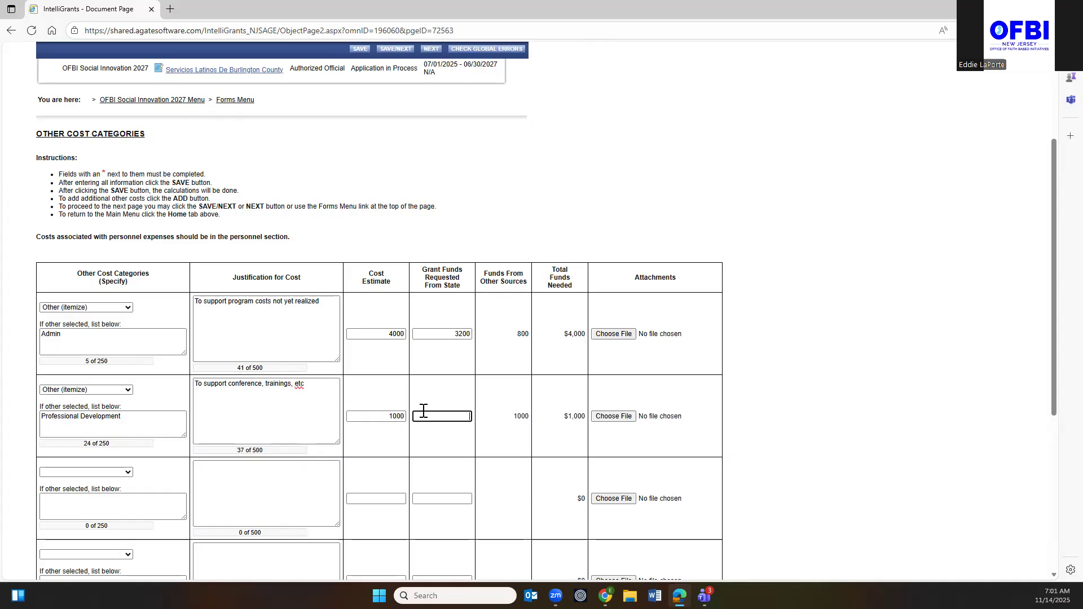
pyautogui.write('800')
pyautogui.press('Tab')
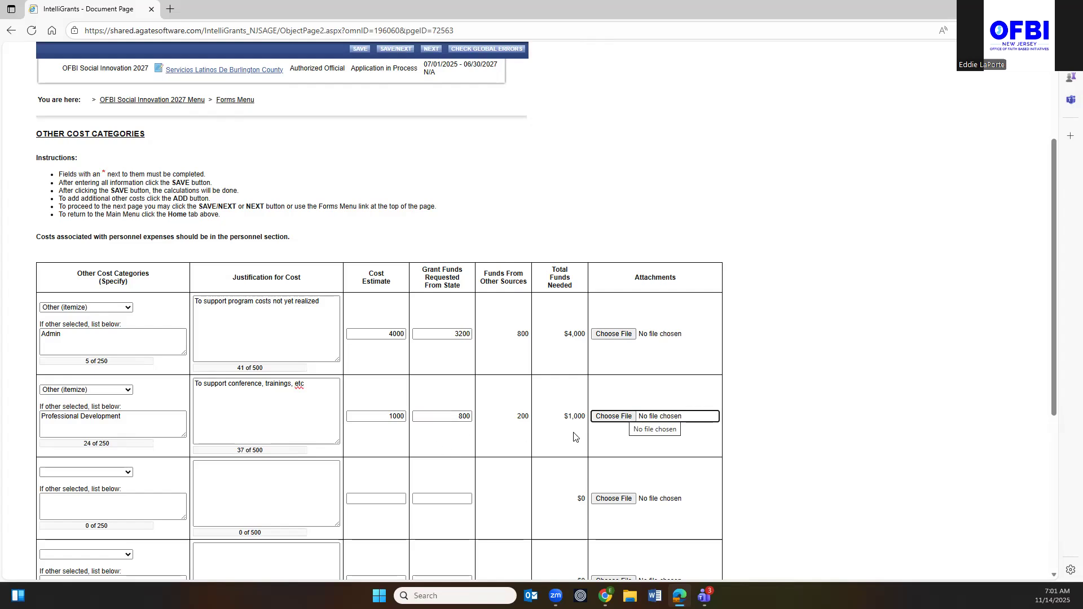
pyautogui.scroll(-4, 198, 429)
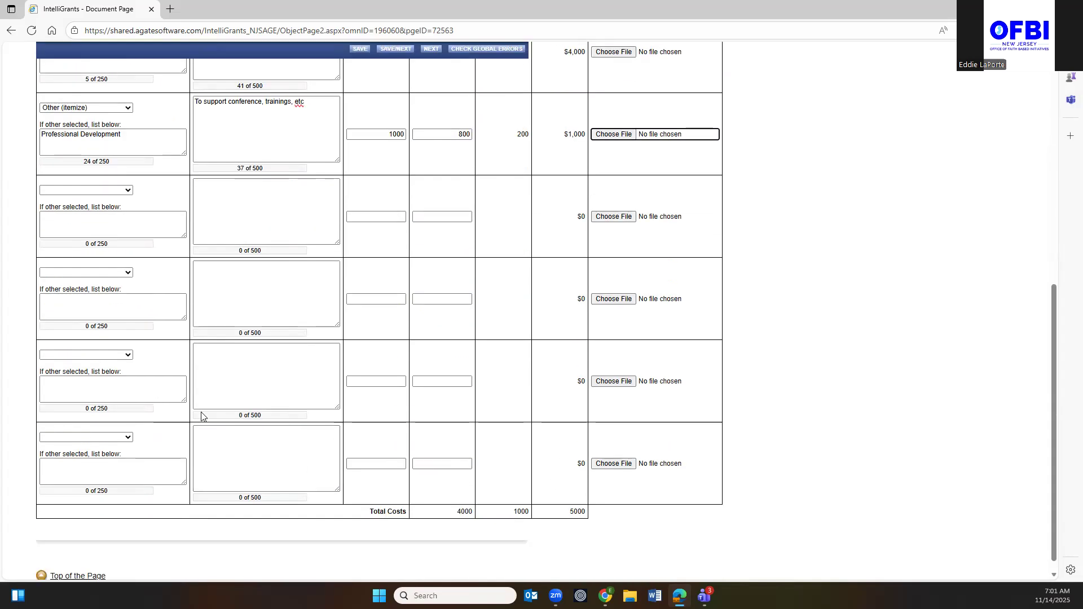
pyautogui.scroll(-2, 308, 324)
pyautogui.scroll(10, 307, 324)
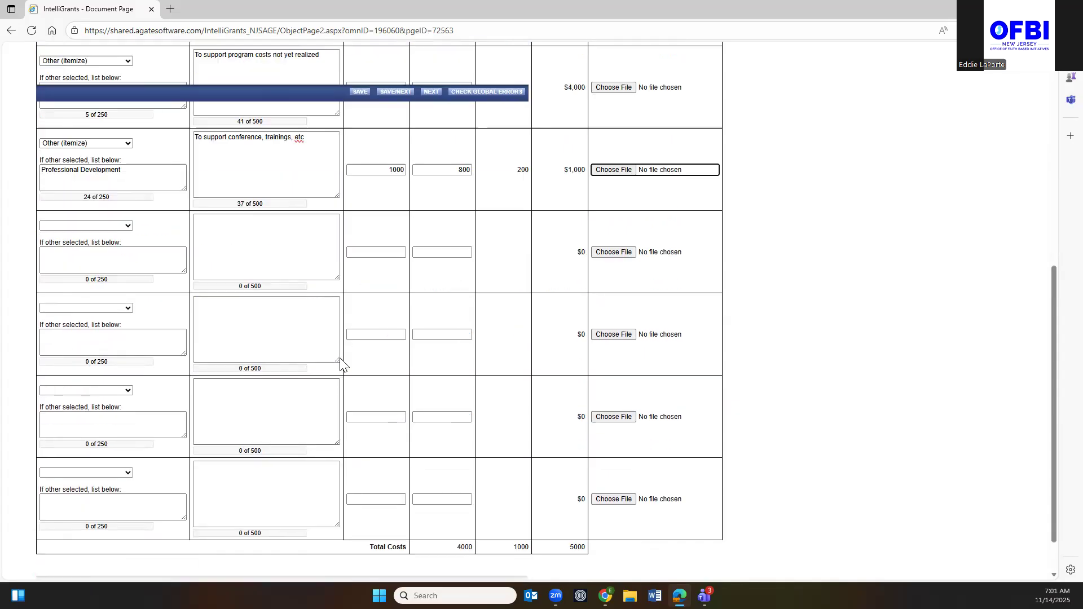
pyautogui.scroll(-10, 193, 474)
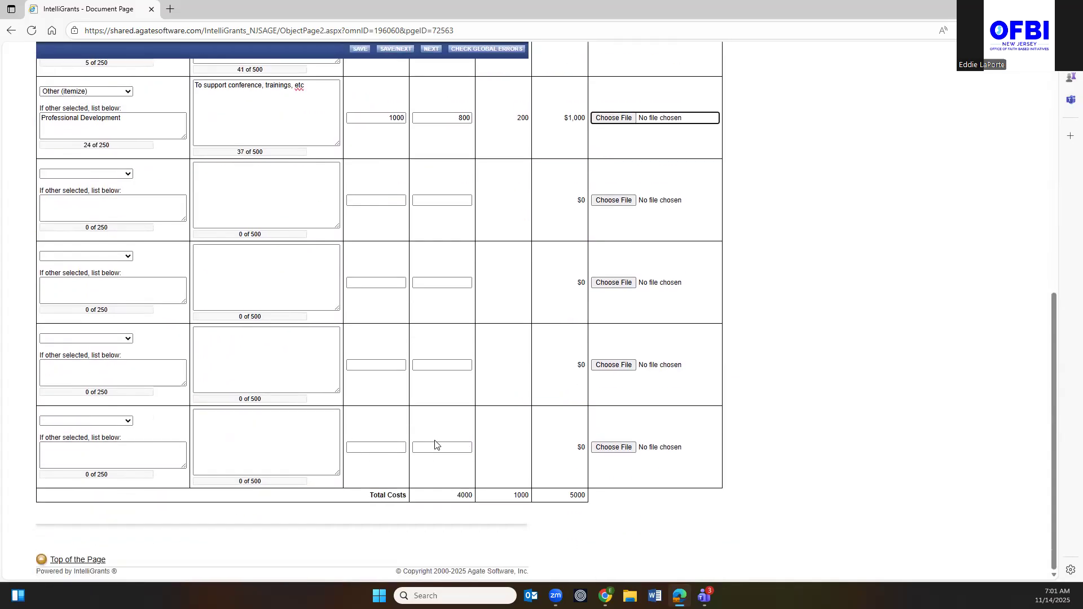
pyautogui.scroll(2, 533, 432)
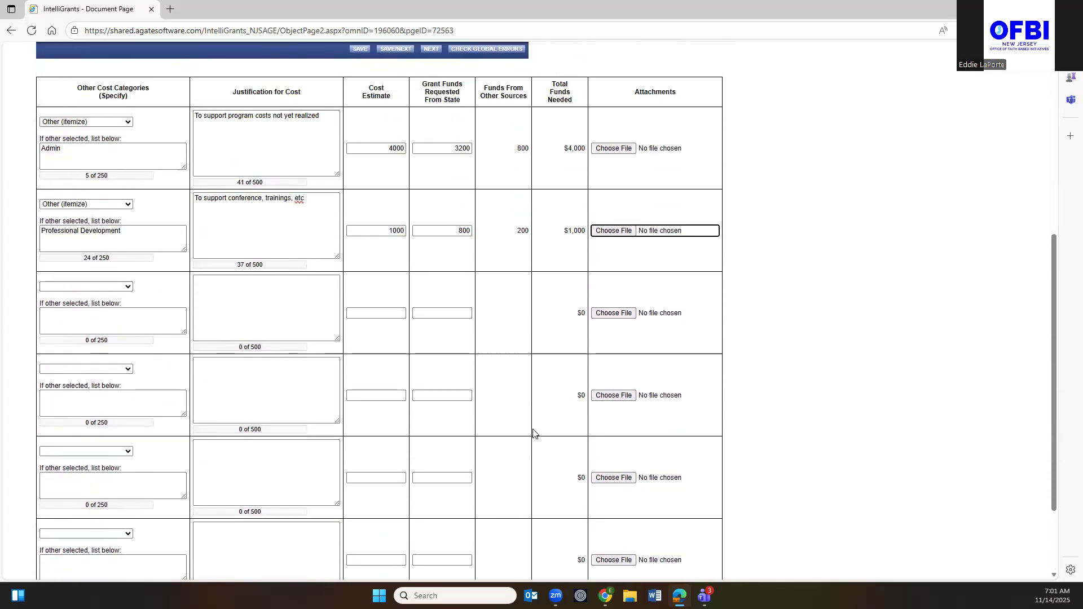
pyautogui.scroll(-3, 474, 501)
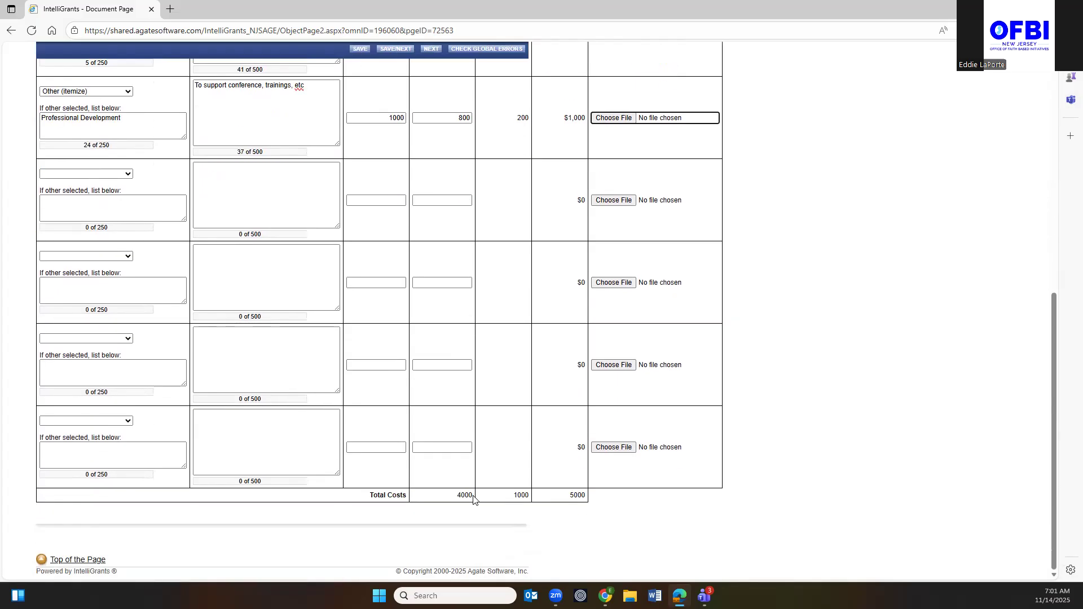
pyautogui.scroll(10, 476, 496)
pyautogui.scroll(-1, 477, 498)
pyautogui.scroll(2, 468, 474)
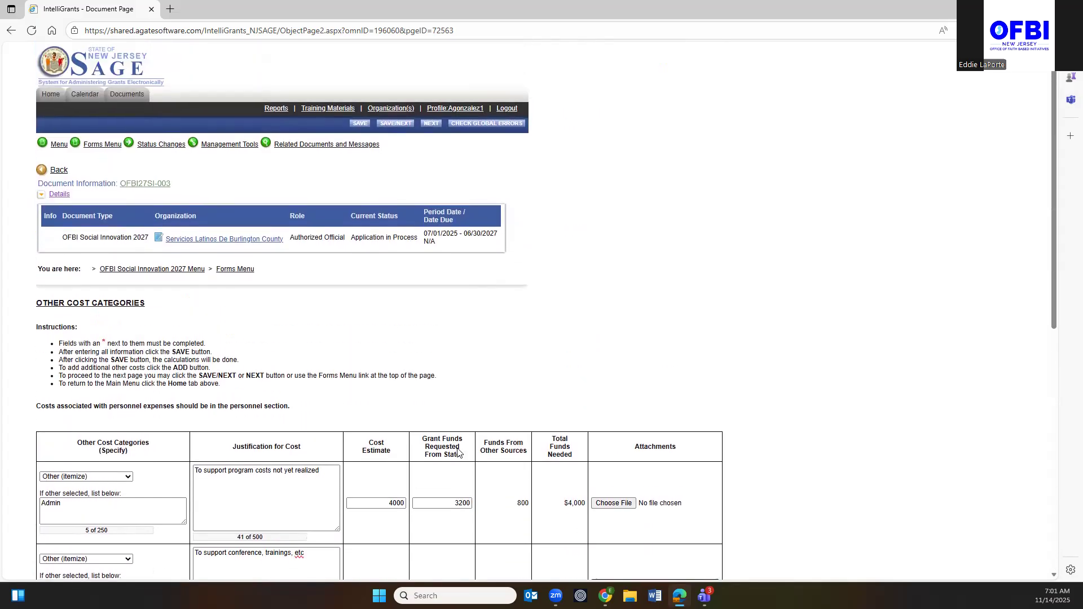
# Save the Admin and Professional Development cost rows, then bring up the Forms Menu list.
pyautogui.click(360, 123)
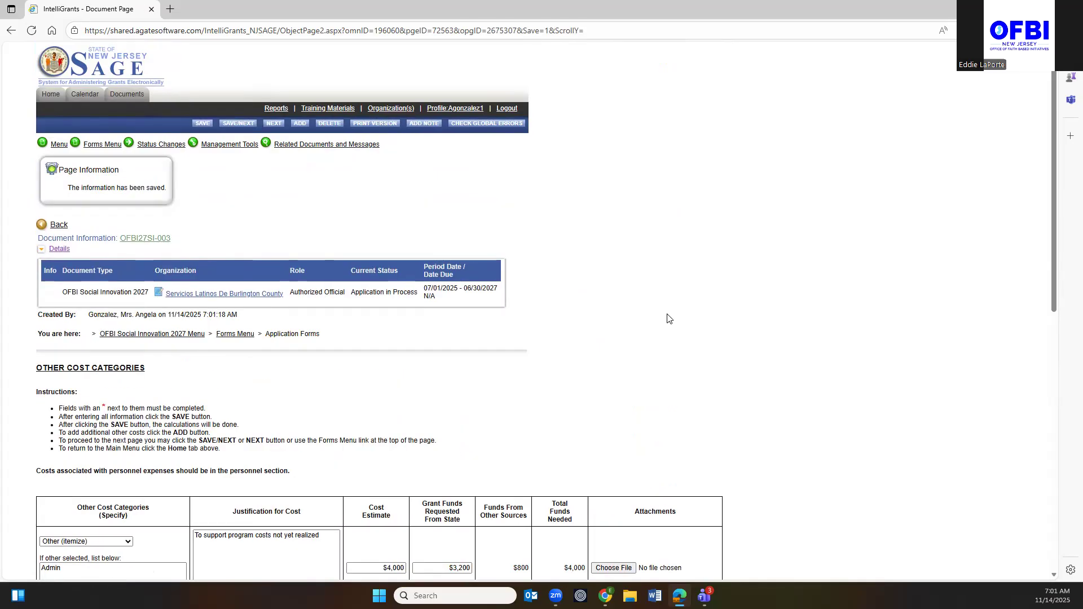
pyautogui.scroll(-6, 667, 318)
pyautogui.scroll(7, 667, 317)
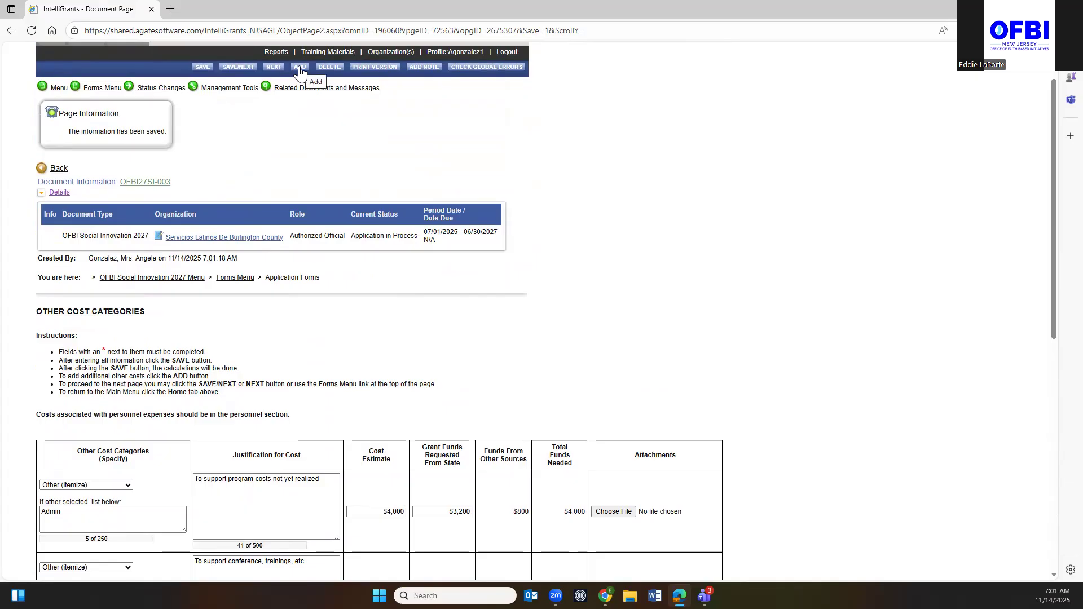
pyautogui.scroll(-5, 506, 485)
pyautogui.scroll(6, 506, 486)
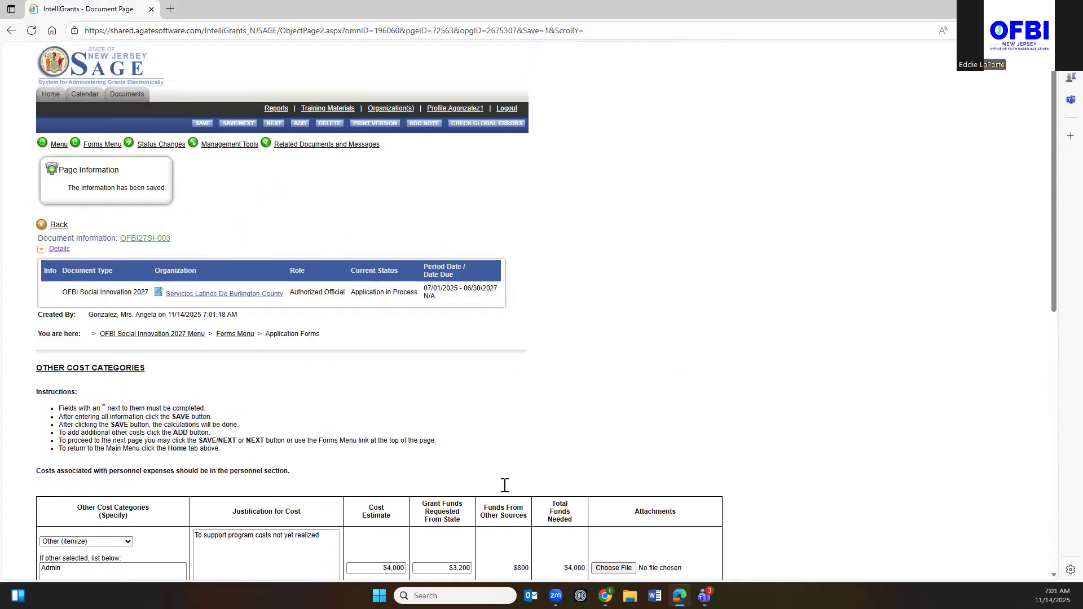
pyautogui.click(102, 144)
pyautogui.scroll(-3, 150, 250)
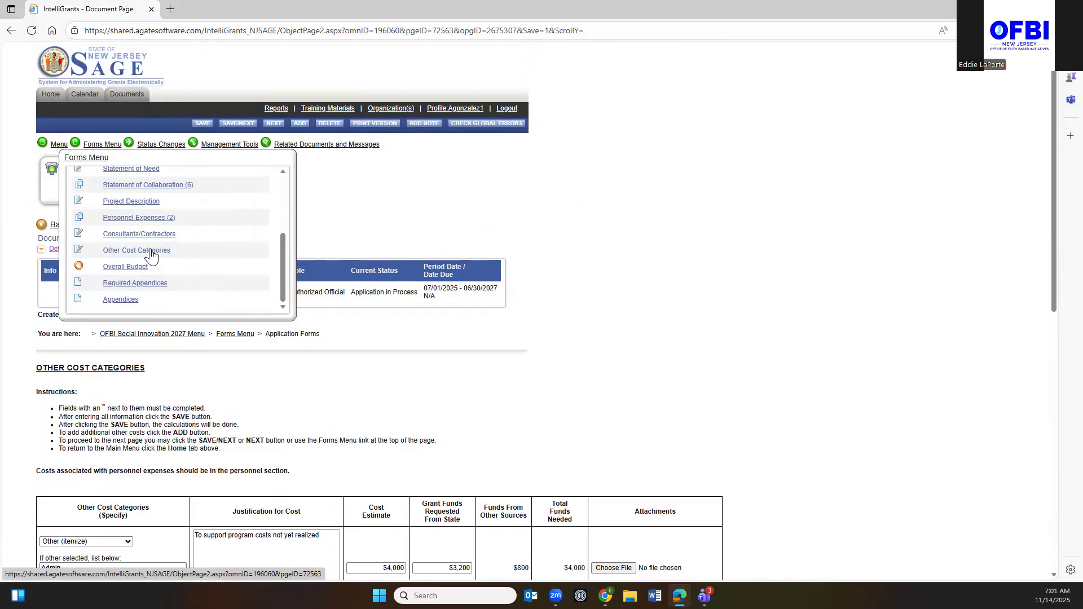
# Resave the Overall Budget so it totals $25,142: $18,640 state and $6,502 other.
pyautogui.click(125, 266)
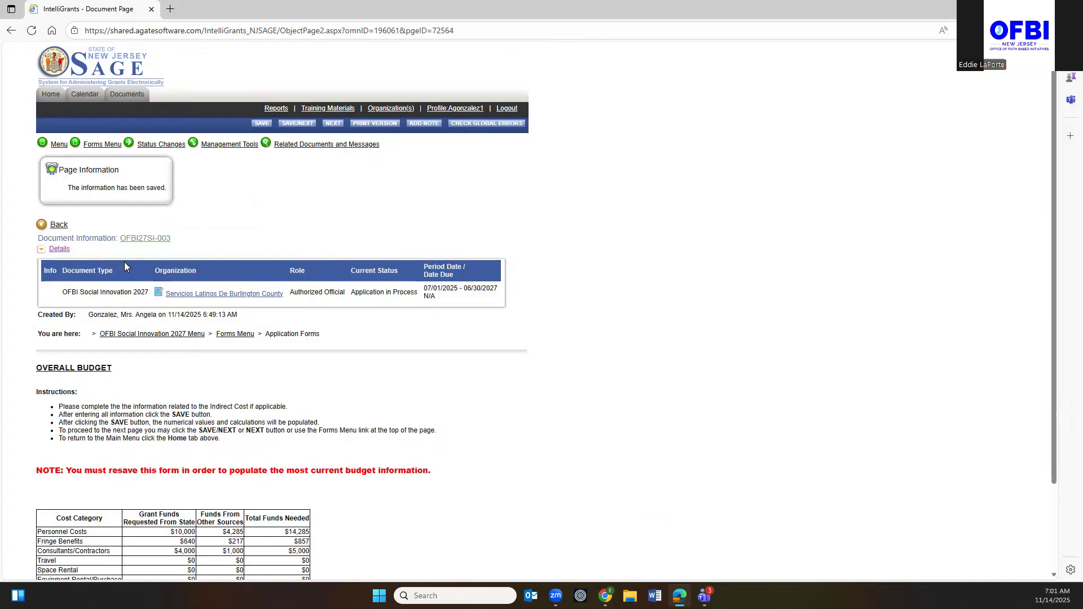
pyautogui.scroll(-3, 293, 273)
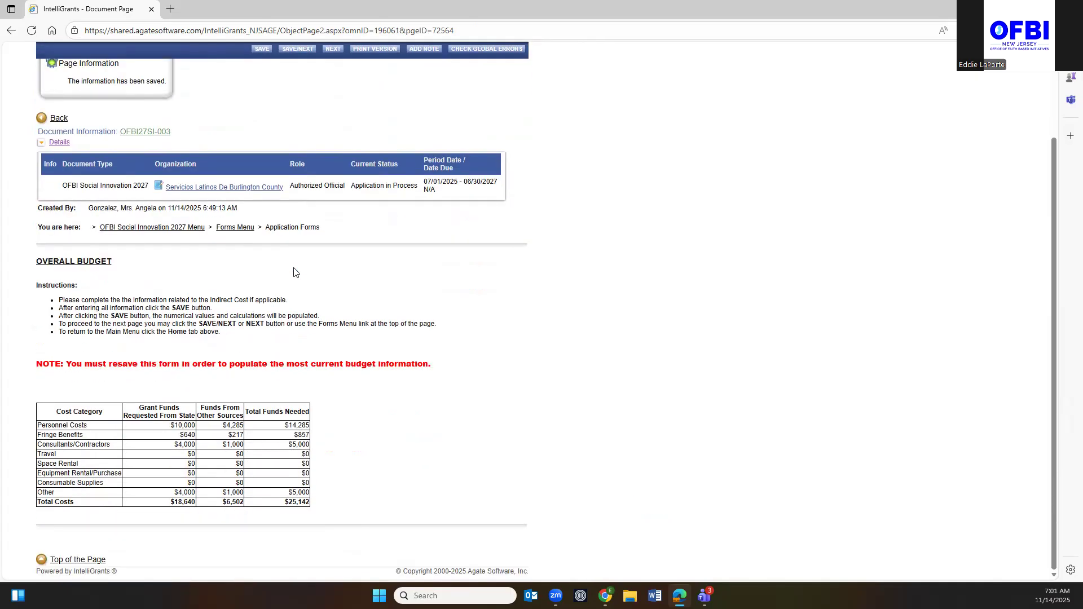
pyautogui.scroll(2, 244, 140)
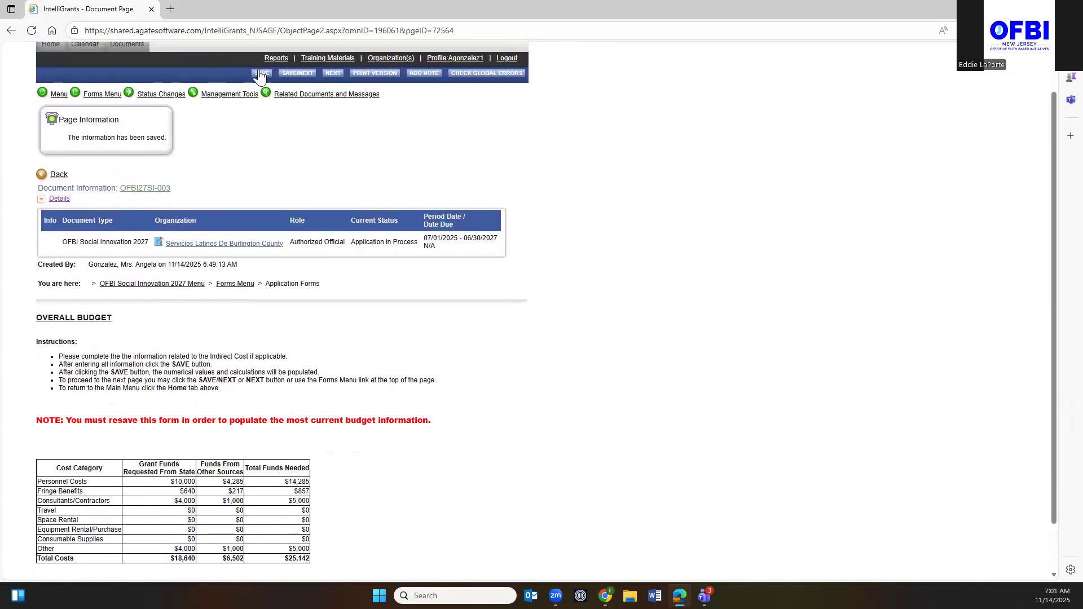
pyautogui.click(260, 75)
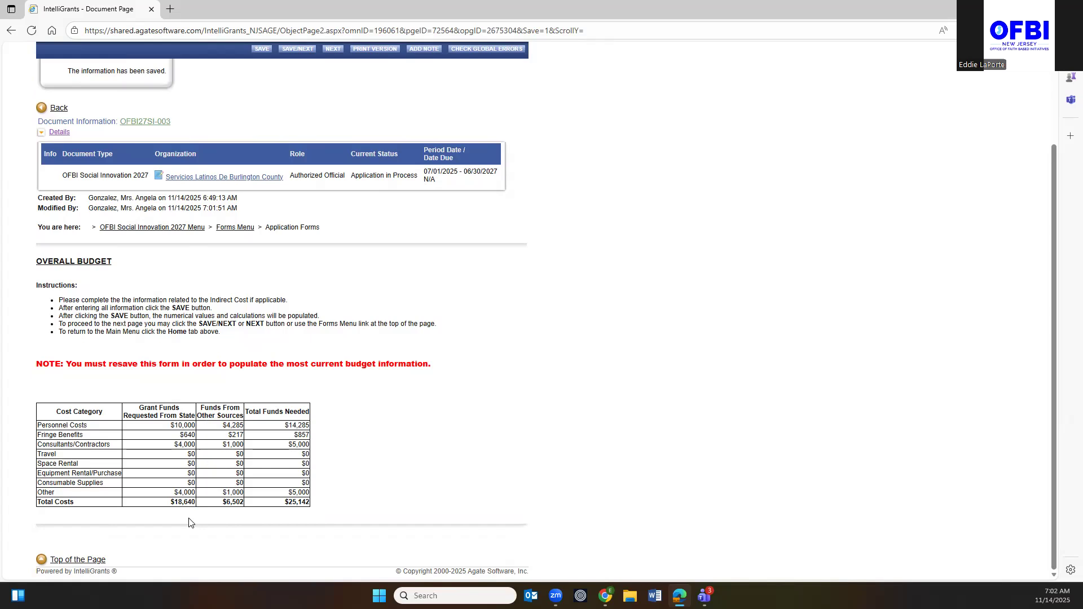
pyautogui.scroll(2, 189, 522)
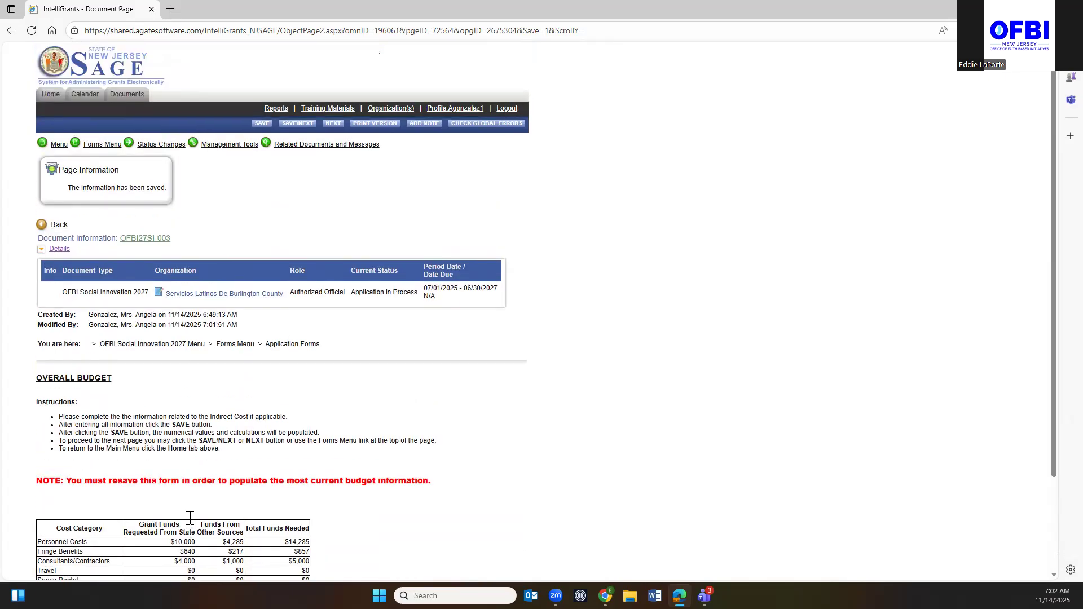
pyautogui.click(102, 144)
pyautogui.scroll(-3, 157, 251)
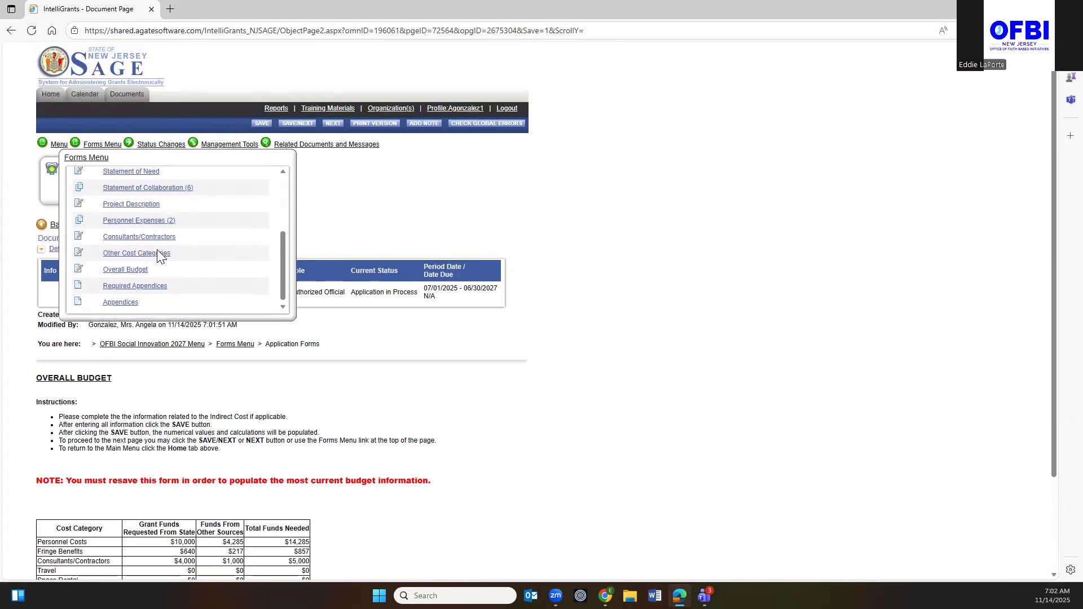
pyautogui.scroll(-1, 157, 257)
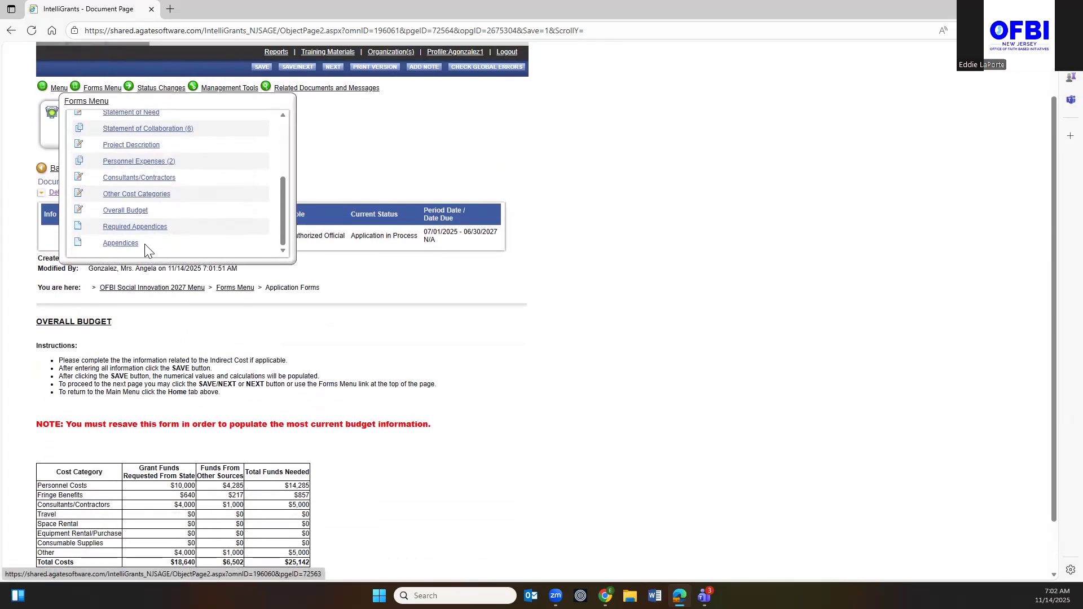
# Open the Required Appendices form listing Board Resolution, three collaboration letters and Logic Model.
pyautogui.click(141, 228)
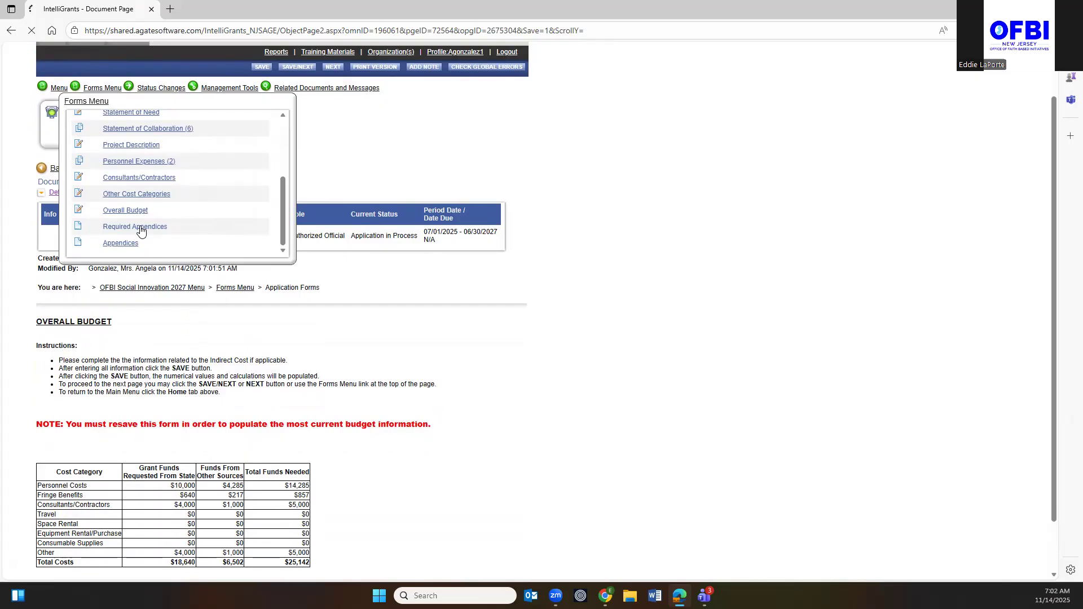
pyautogui.scroll(-1, 142, 243)
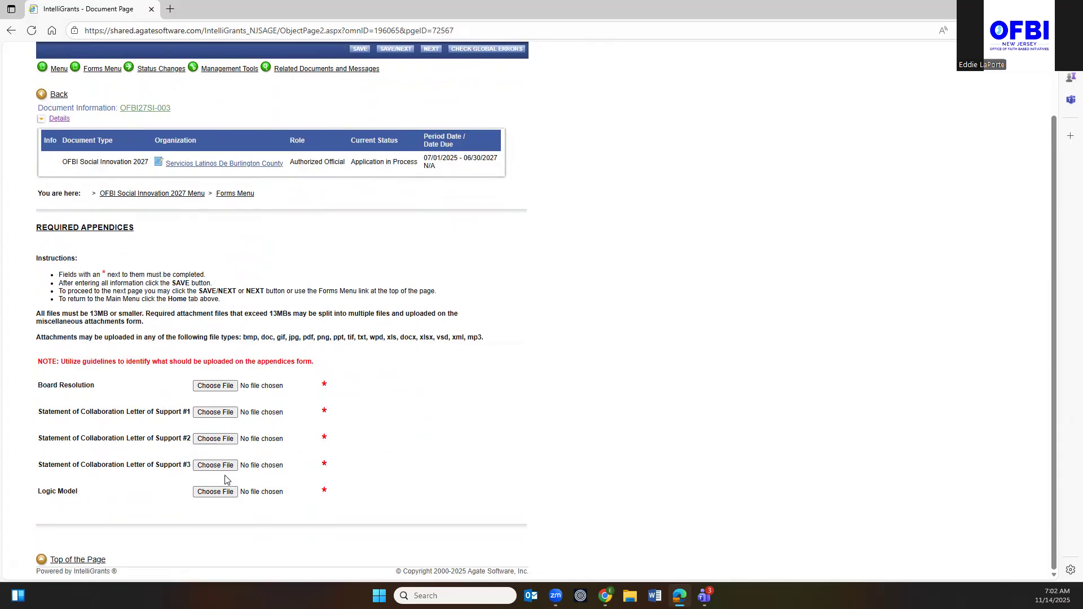
pyautogui.scroll(2, 223, 471)
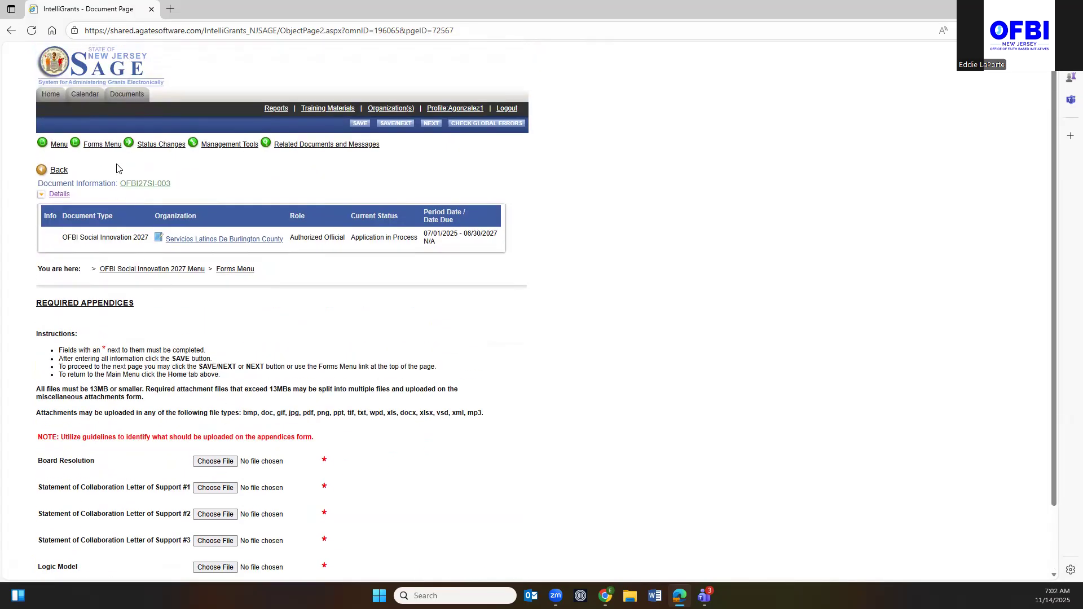
pyautogui.click(102, 144)
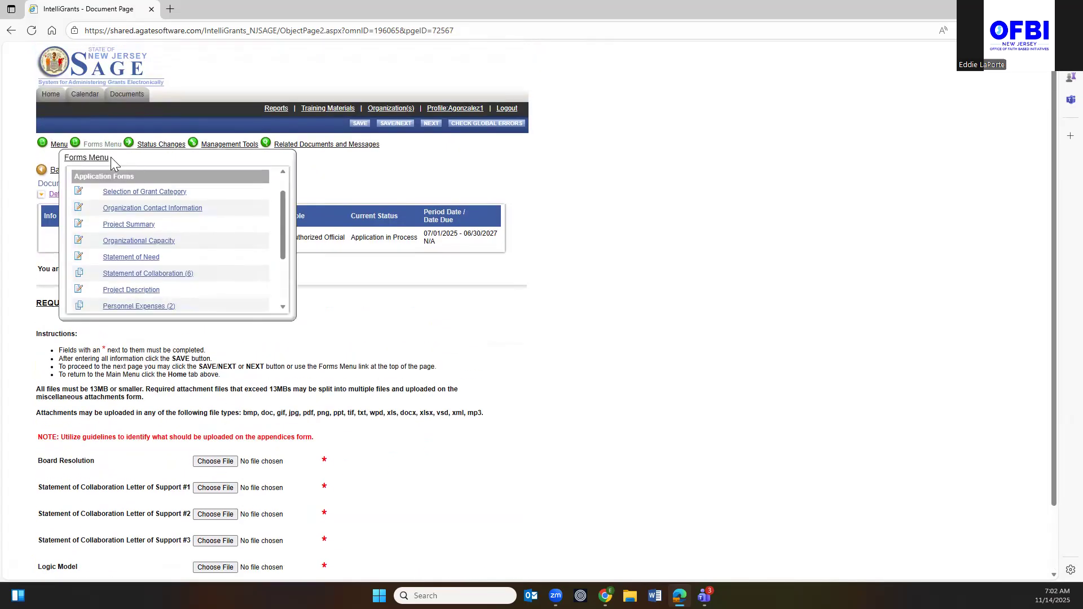
pyautogui.scroll(-3, 145, 244)
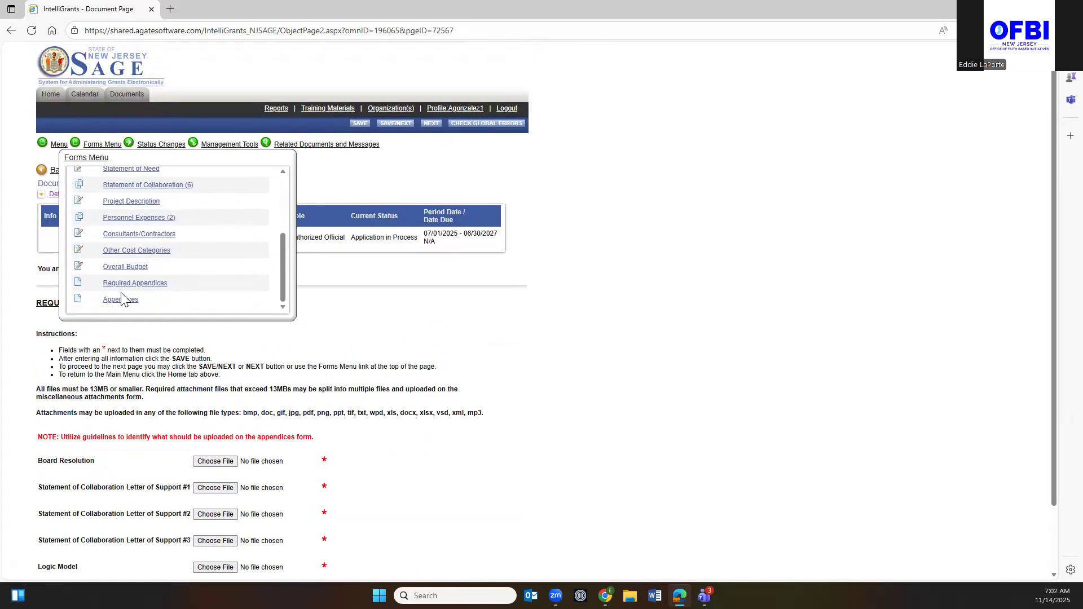
pyautogui.scroll(-2, 450, 492)
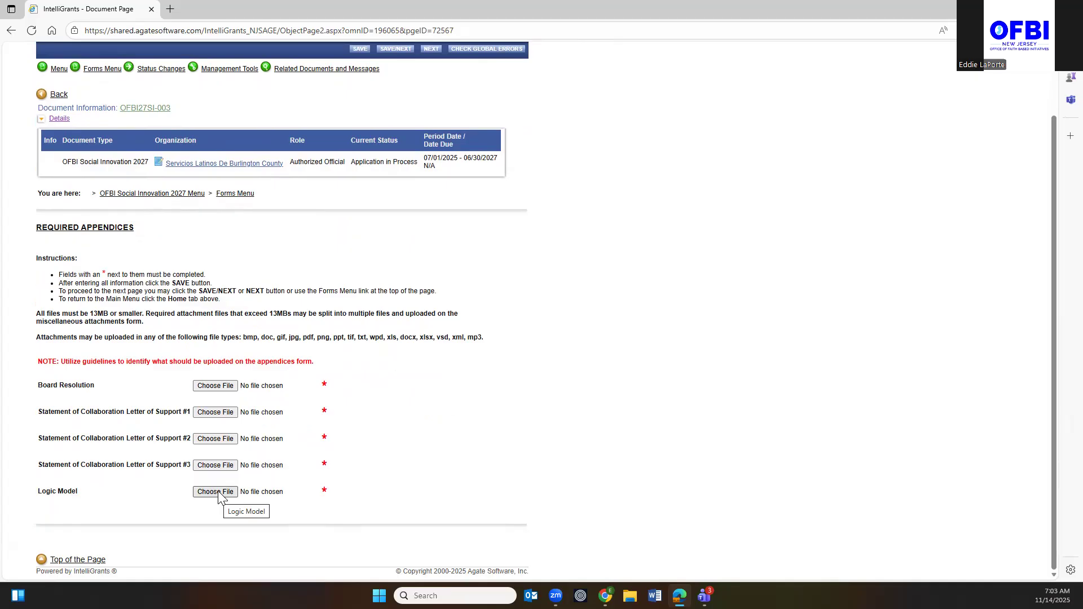
pyautogui.scroll(2, 217, 497)
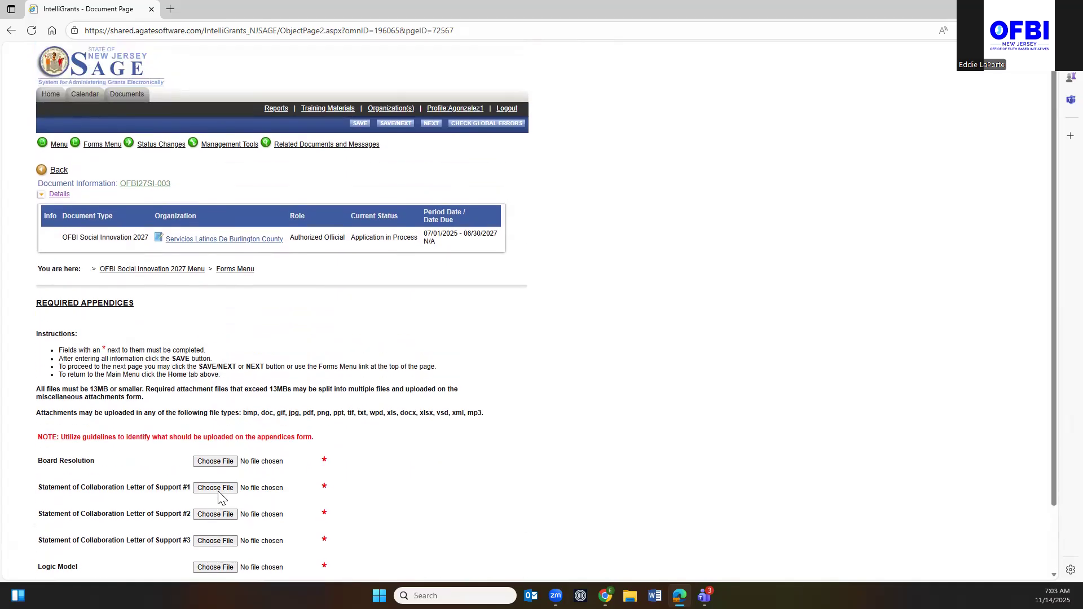
pyautogui.moveTo(106, 148)
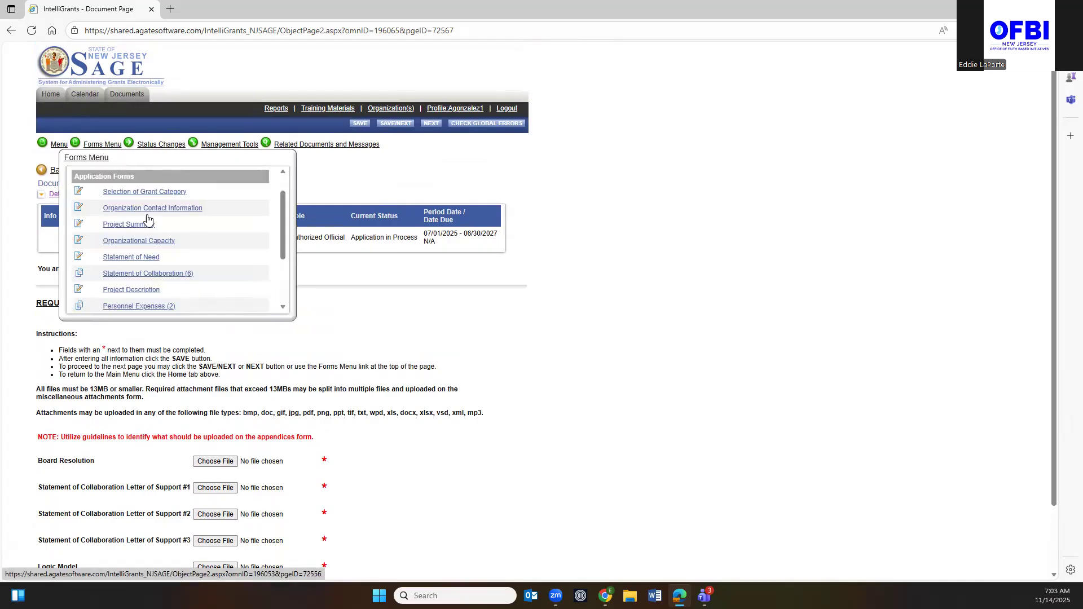
pyautogui.scroll(-3, 152, 242)
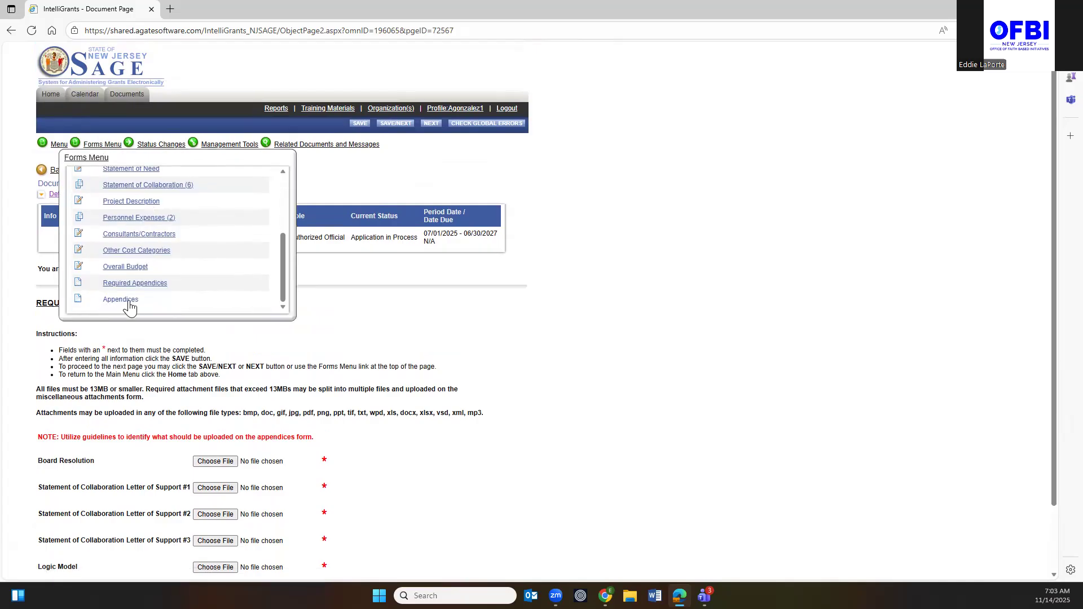
# Open the Appendices form and review its empty key personnel job description and resume slots.
pyautogui.click(120, 300)
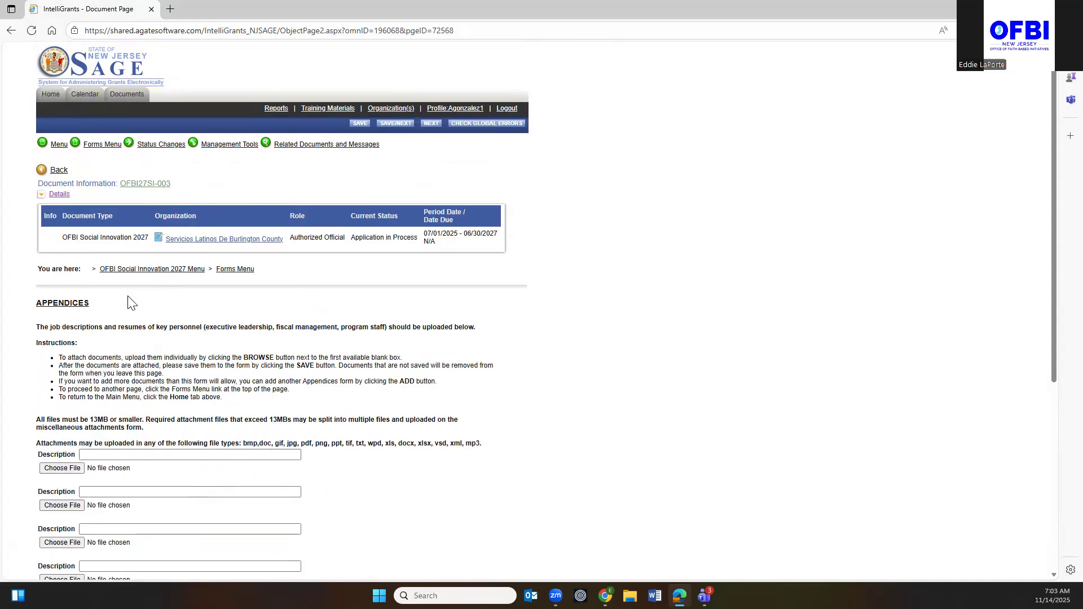
pyautogui.scroll(-4, 161, 336)
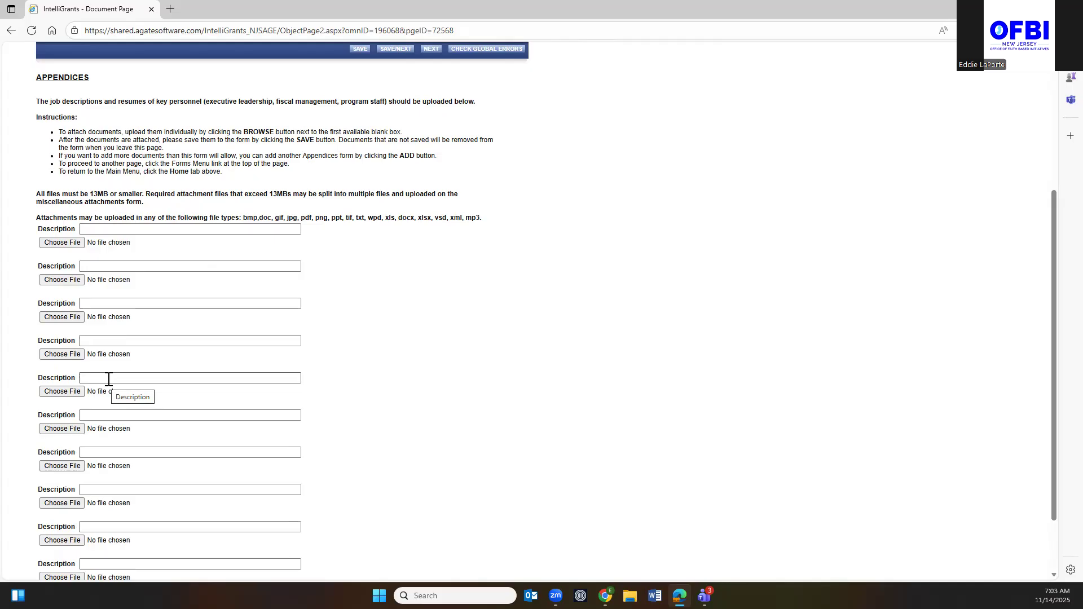
pyautogui.scroll(5, 109, 379)
pyautogui.click(100, 146)
pyautogui.scroll(-3, 156, 240)
pyautogui.scroll(-1, 156, 241)
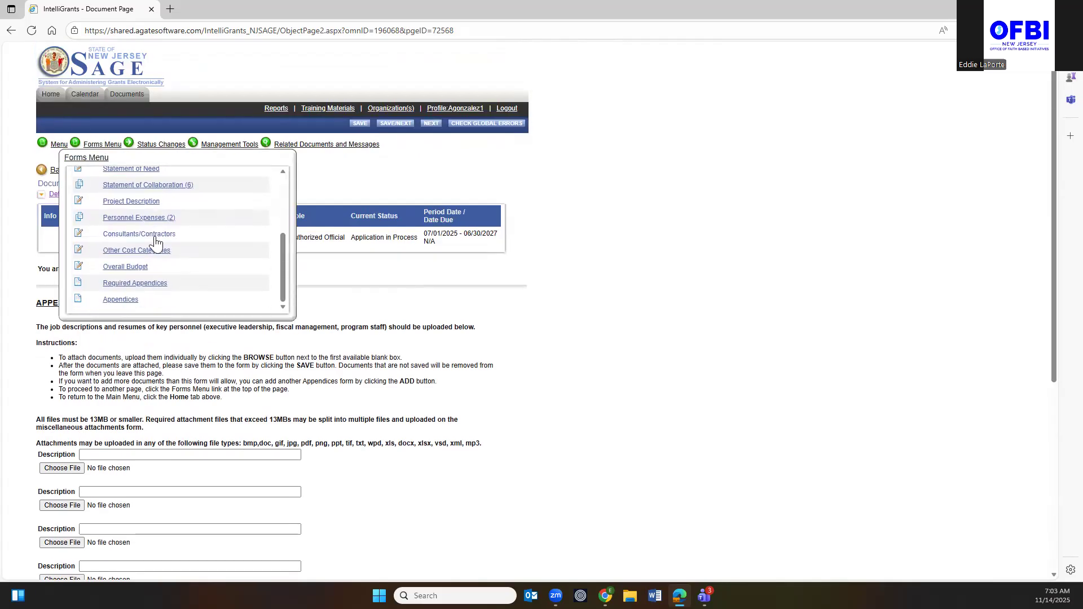
# Return to Required Appendices and attach Print (11) as the Board Resolution.
pyautogui.click(135, 283)
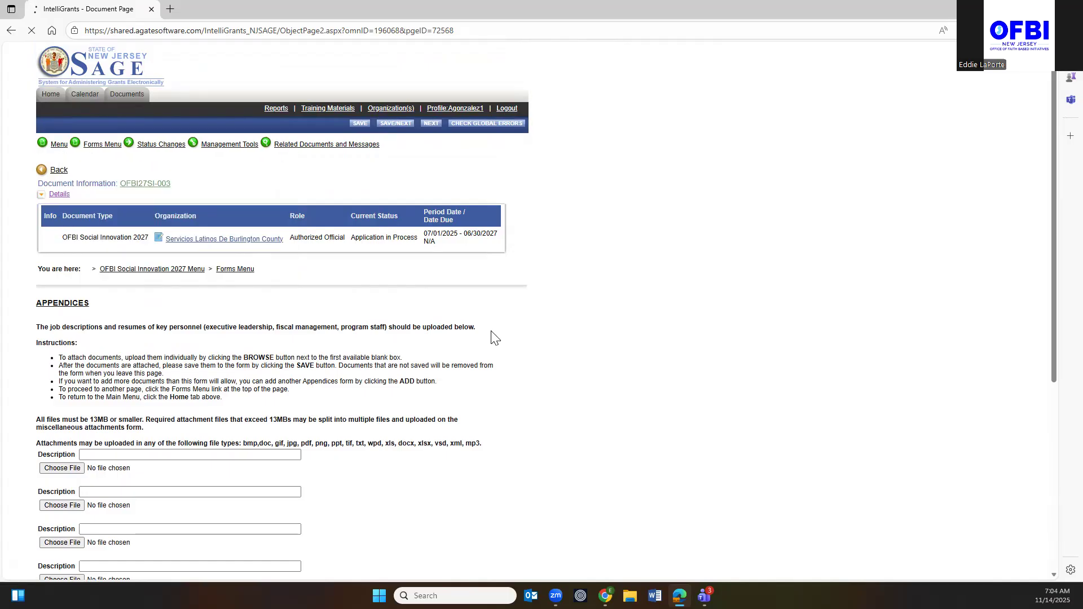
pyautogui.scroll(-1, 485, 336)
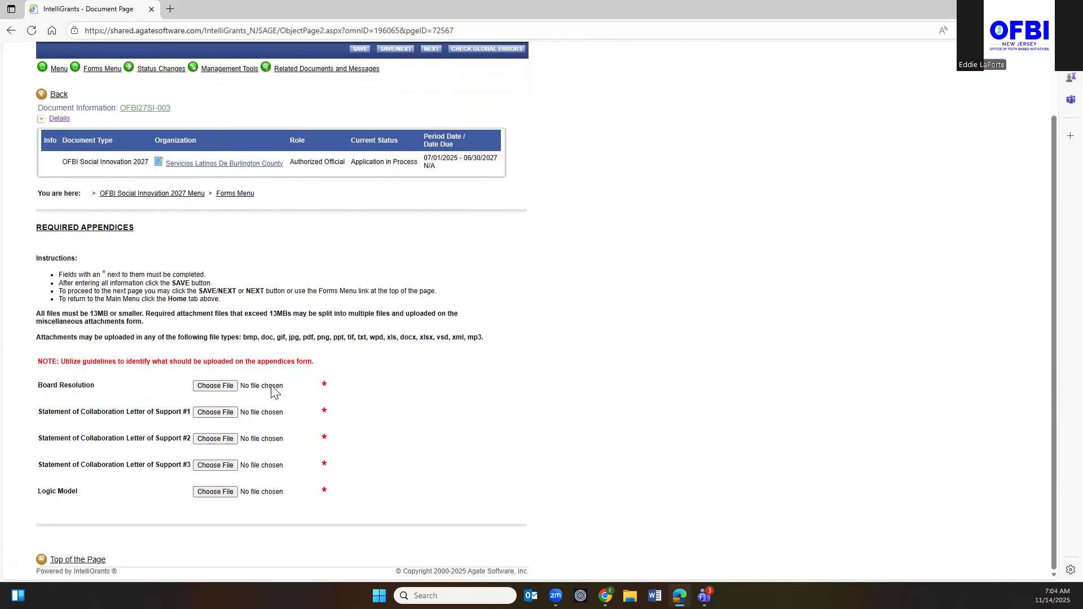
pyautogui.click(215, 390)
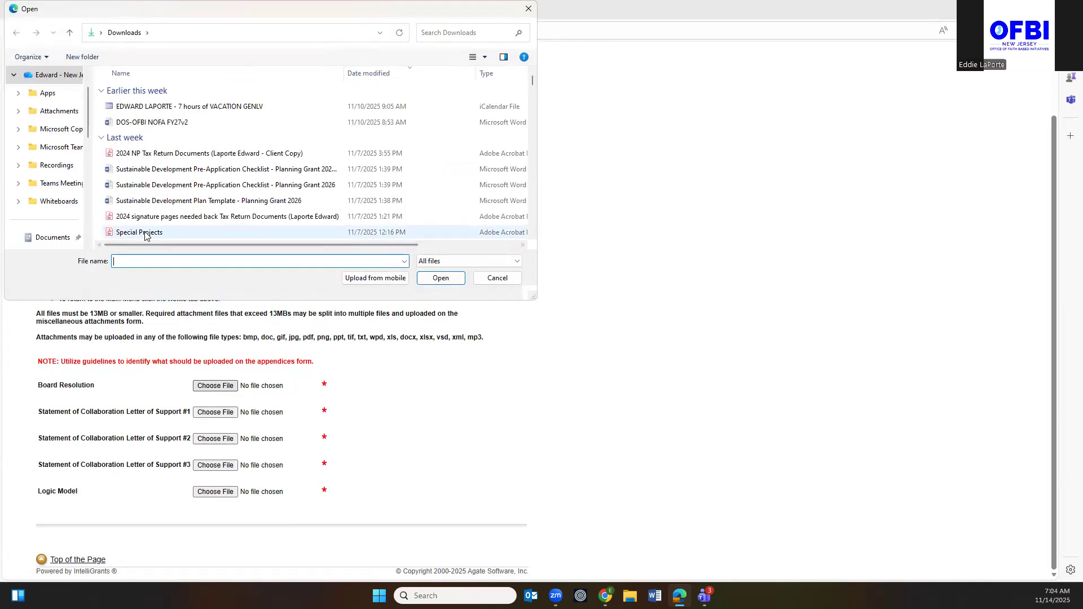
pyautogui.scroll(-2, 61, 212)
pyautogui.scroll(-2, 61, 211)
pyautogui.scroll(5, 60, 208)
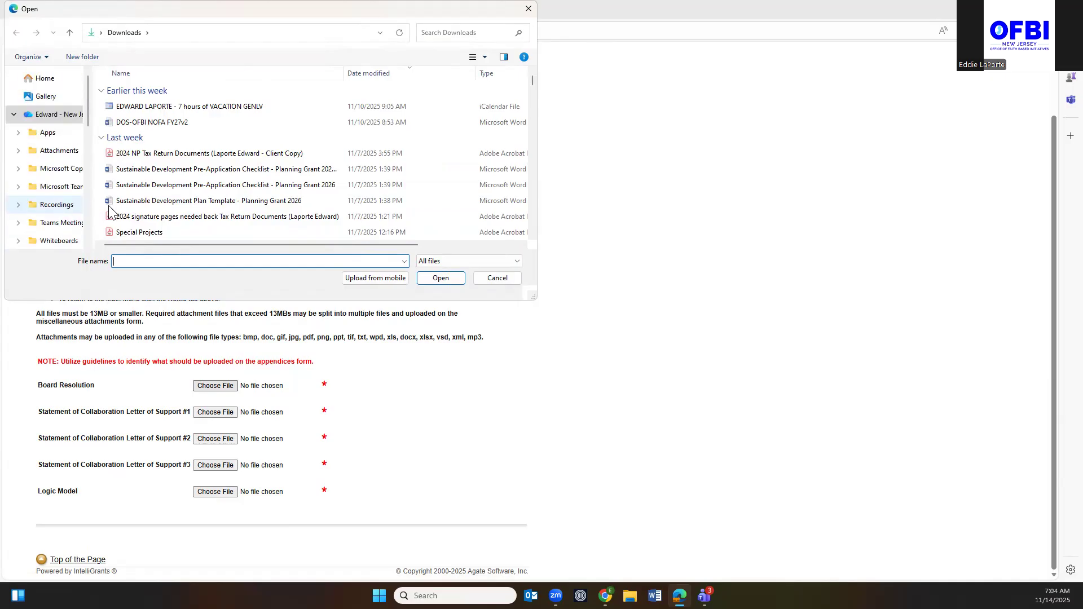
pyautogui.scroll(-3, 178, 187)
pyautogui.scroll(-1, 178, 187)
pyautogui.scroll(1, 177, 186)
pyautogui.click(179, 197)
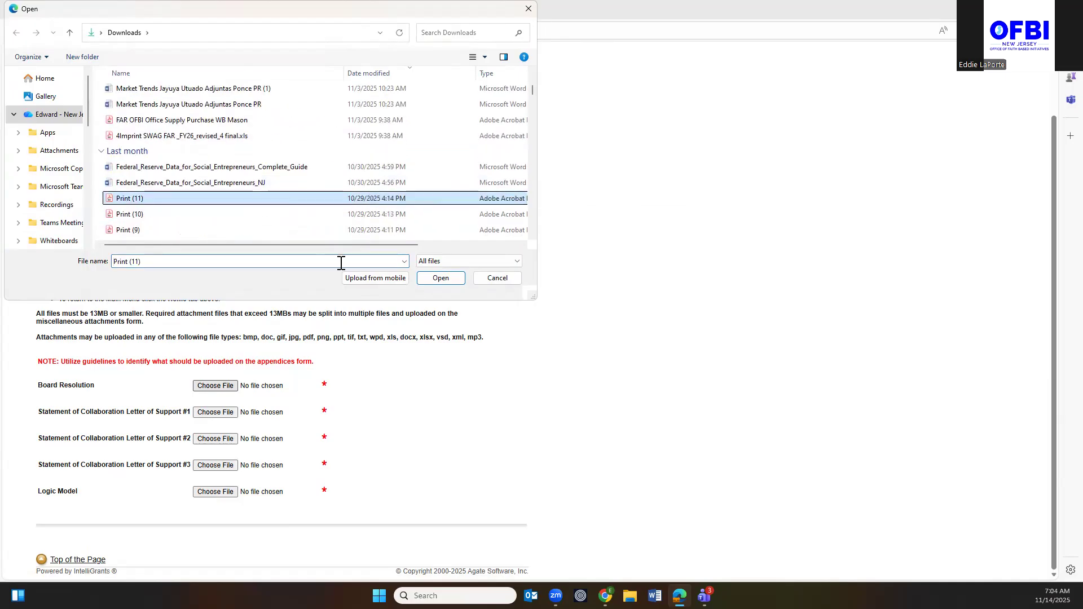
pyautogui.click(441, 278)
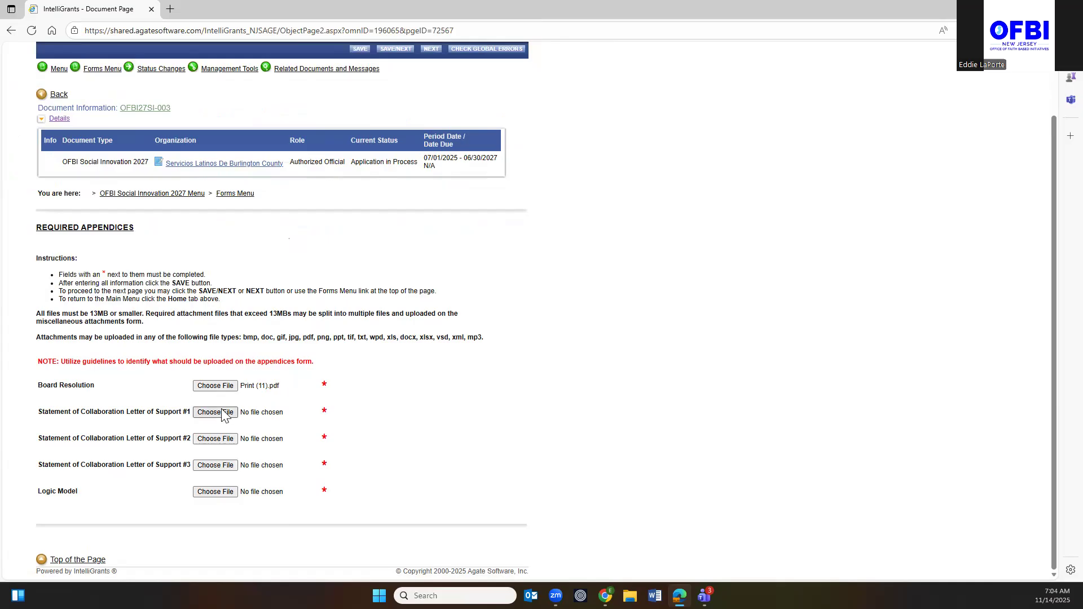
# Attach Print (11) to Letter of Support #1 and Print (5) to Letter of Support #2.
pyautogui.click(223, 414)
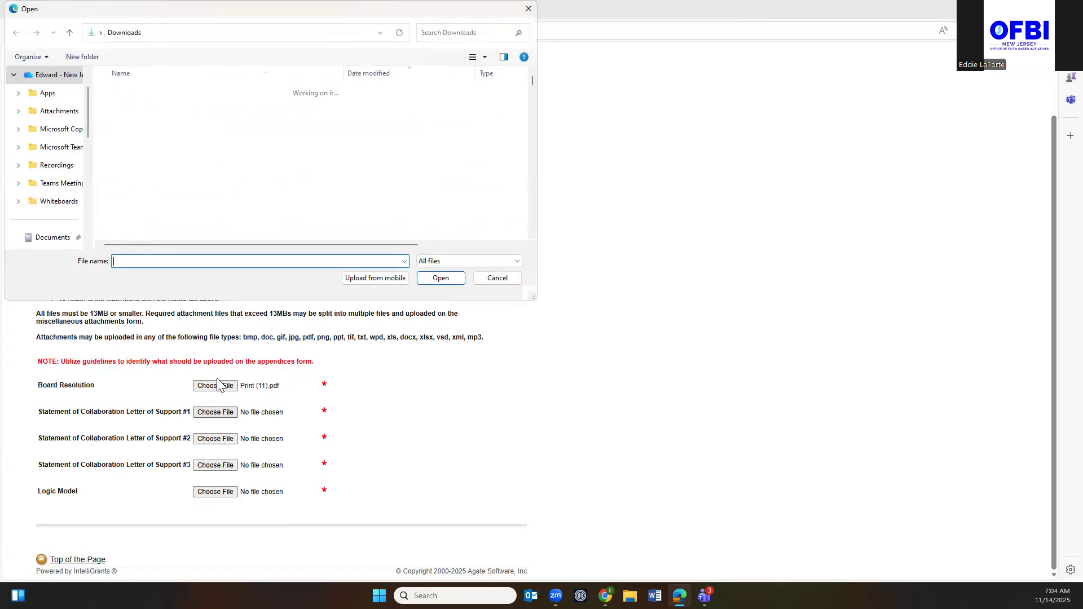
pyautogui.scroll(-3, 163, 232)
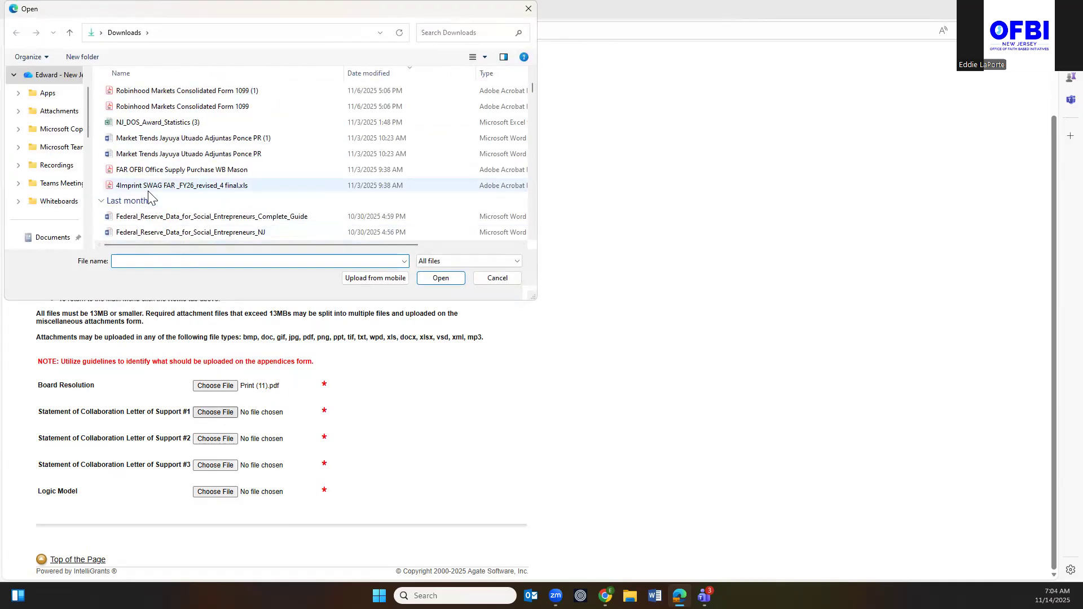
pyautogui.scroll(-3, 149, 198)
pyautogui.click(141, 106)
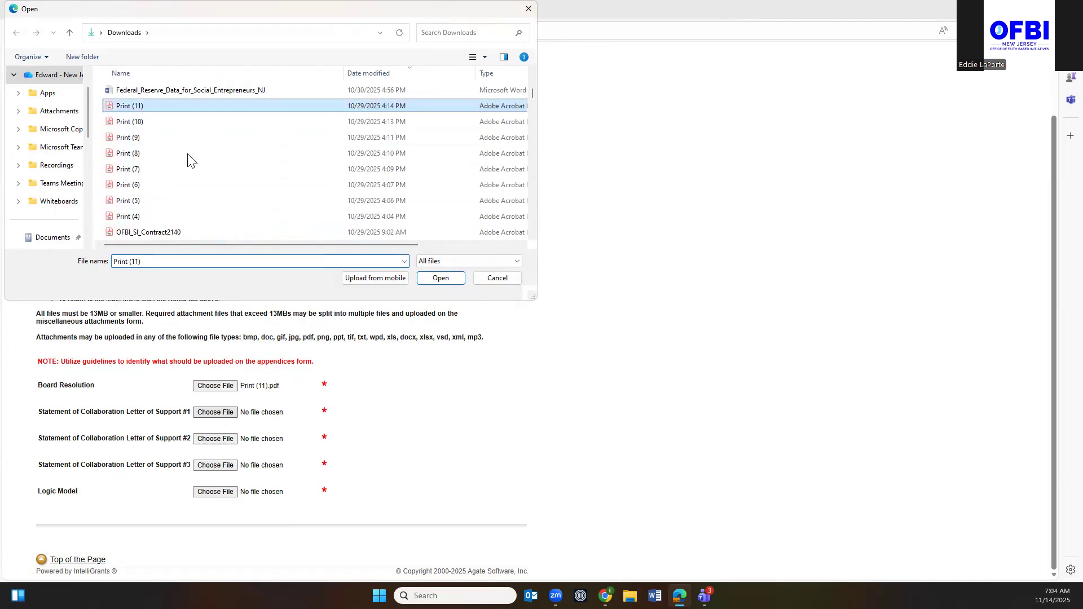
pyautogui.click(440, 279)
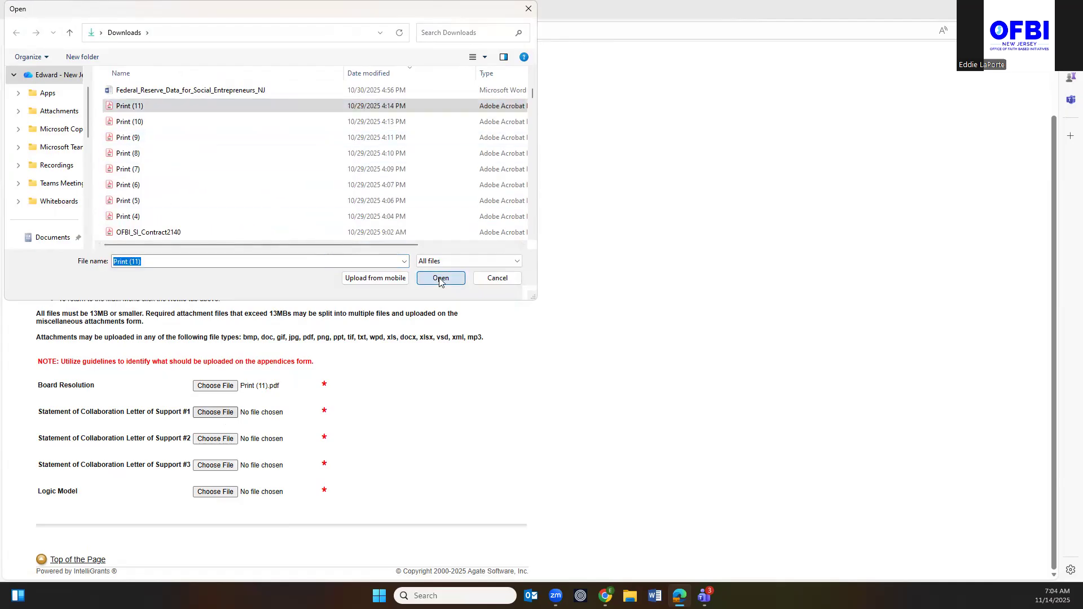
pyautogui.click(217, 443)
pyautogui.scroll(-3, 186, 212)
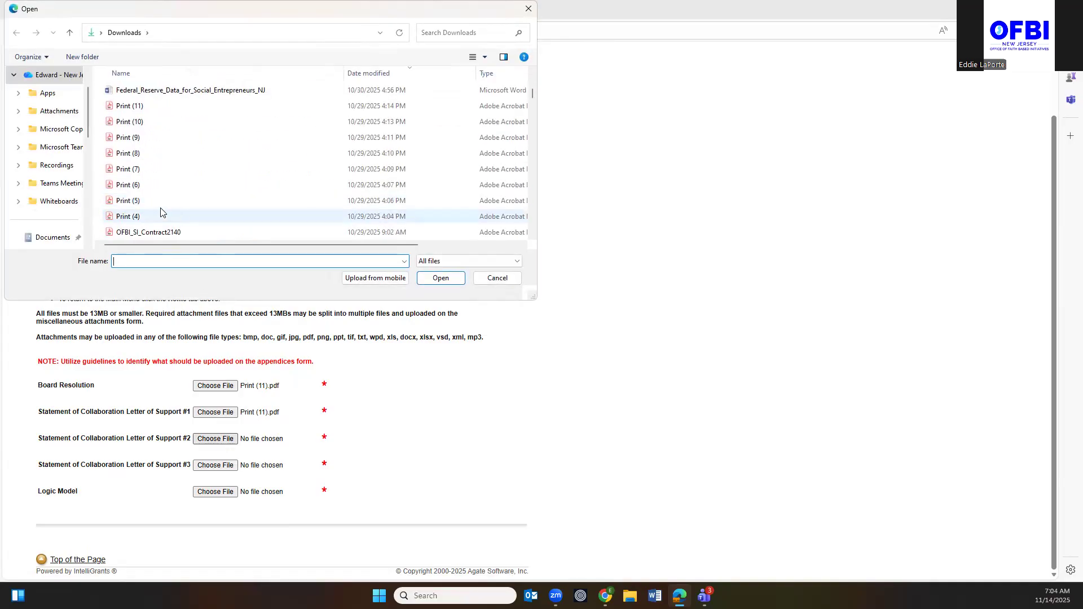
pyautogui.click(137, 202)
pyautogui.click(449, 282)
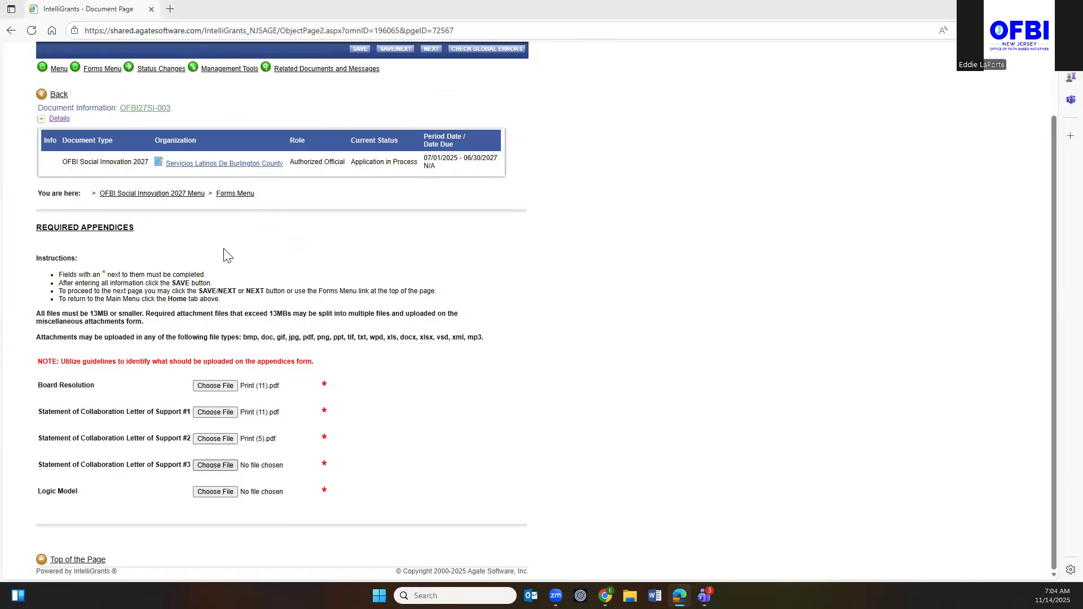
# Attach Print (7) to both Letter of Support #3 and the Logic Model.
pyautogui.scroll(-5, 221, 246)
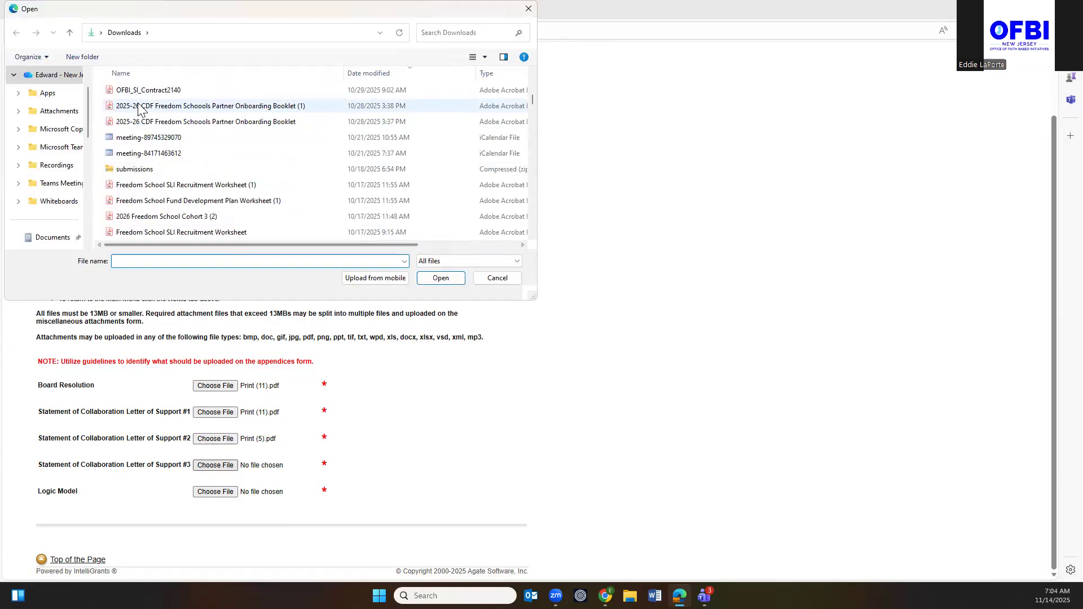
pyautogui.scroll(5, 163, 163)
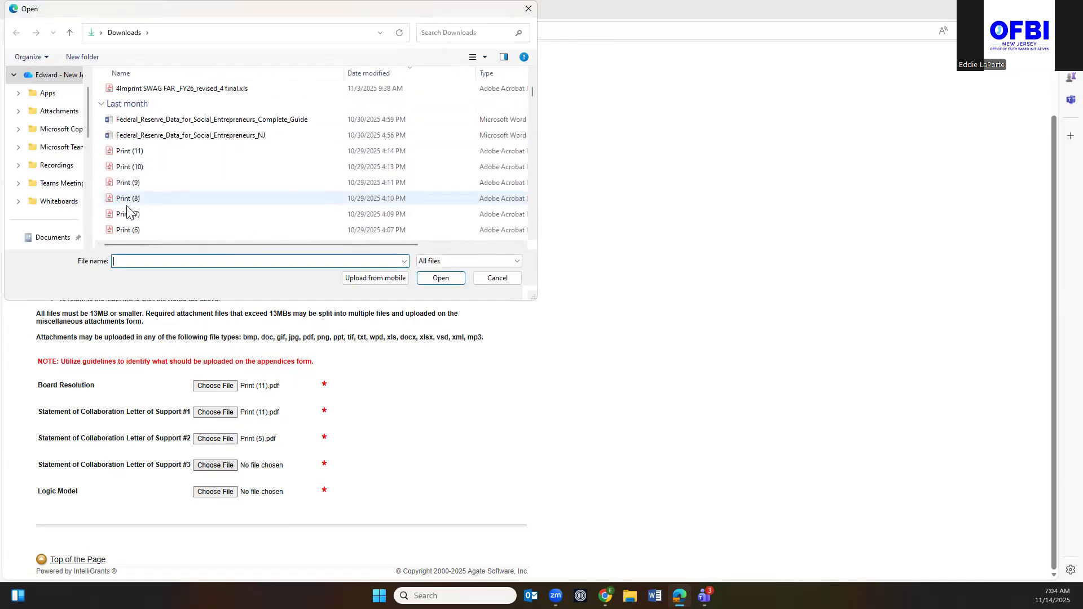
pyautogui.click(127, 214)
pyautogui.click(440, 279)
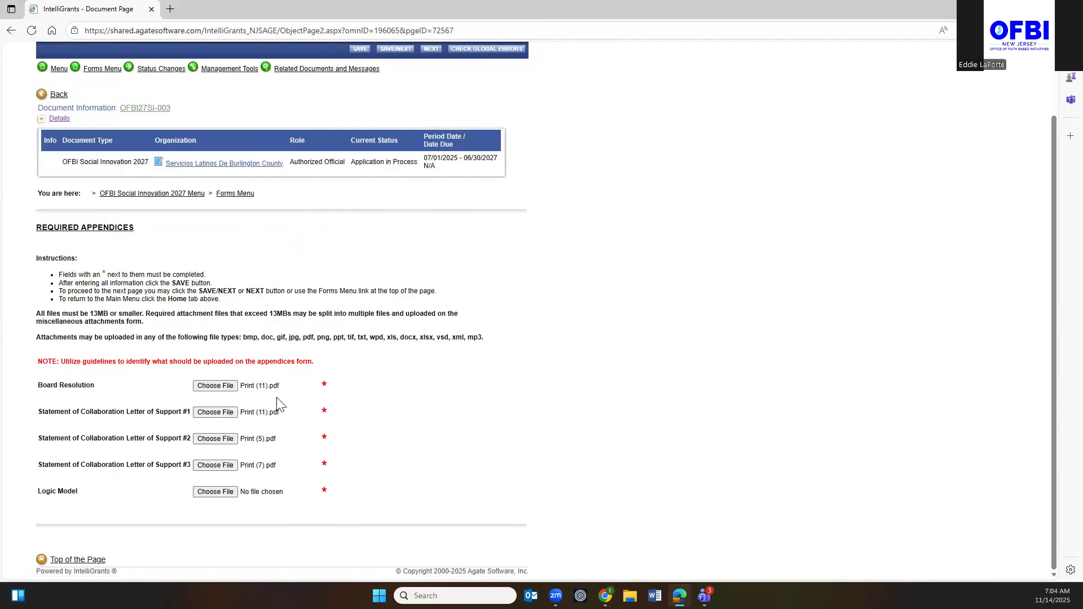
pyautogui.click(219, 496)
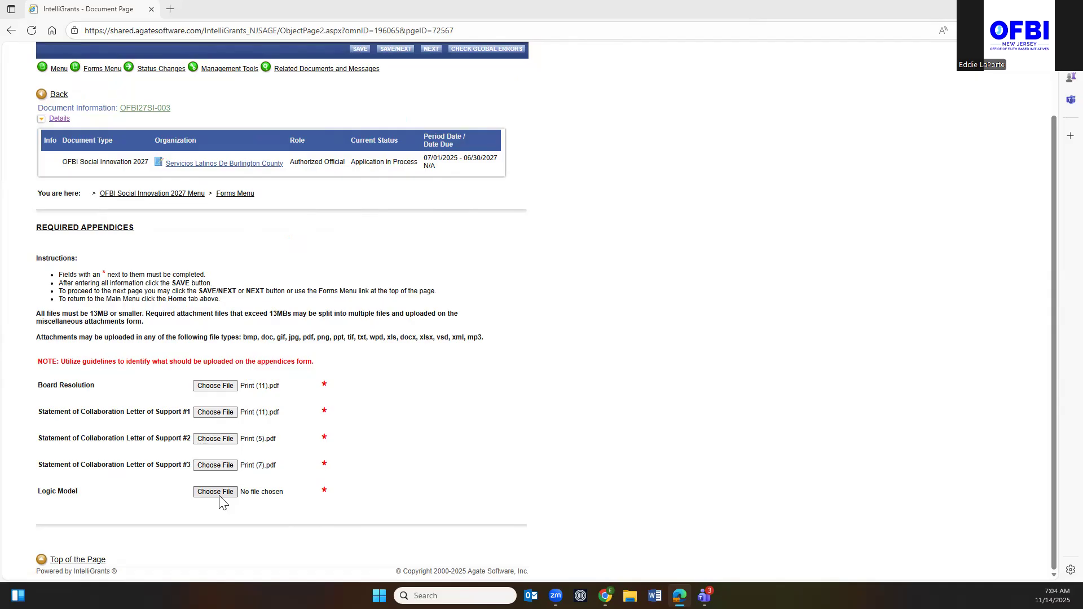
pyautogui.scroll(-2, 178, 197)
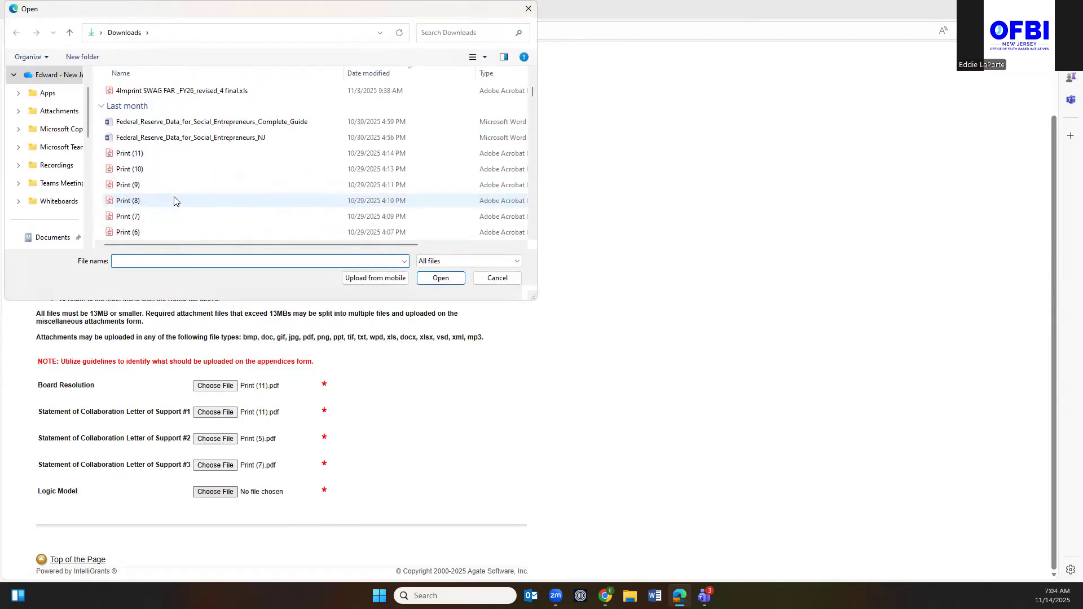
pyautogui.click(175, 216)
pyautogui.click(440, 279)
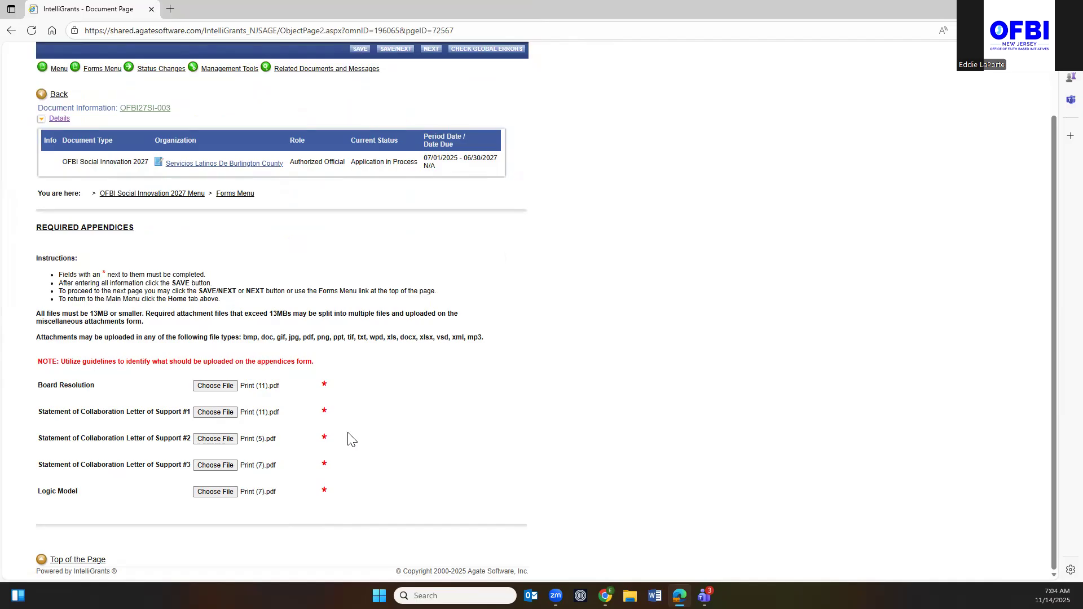
pyautogui.scroll(2, 350, 439)
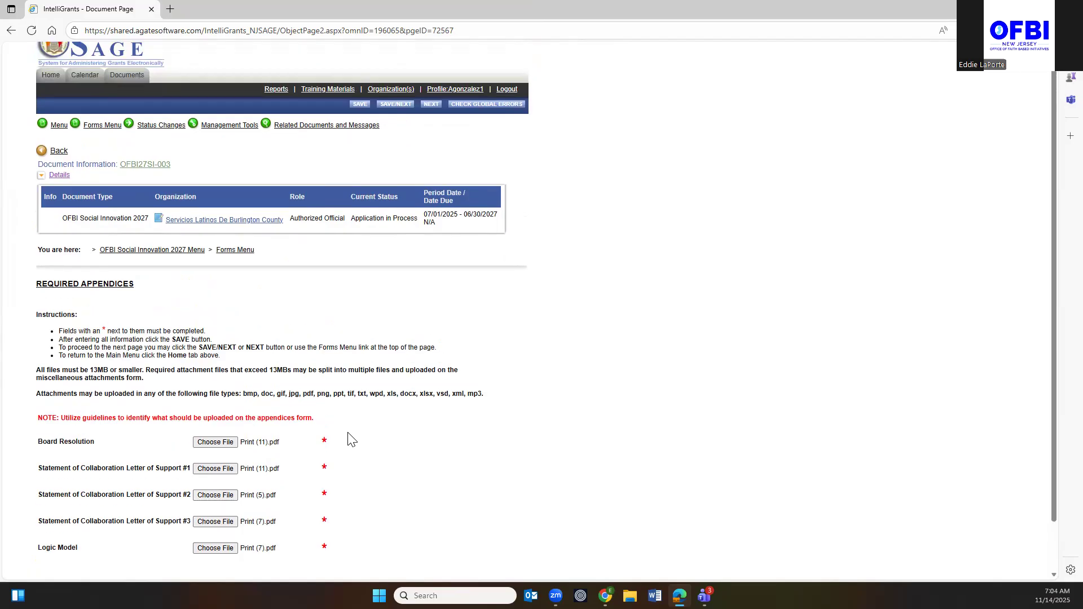
# Save the five appendix uploads, then go to the empty key personnel Appendices form.
pyautogui.click(359, 123)
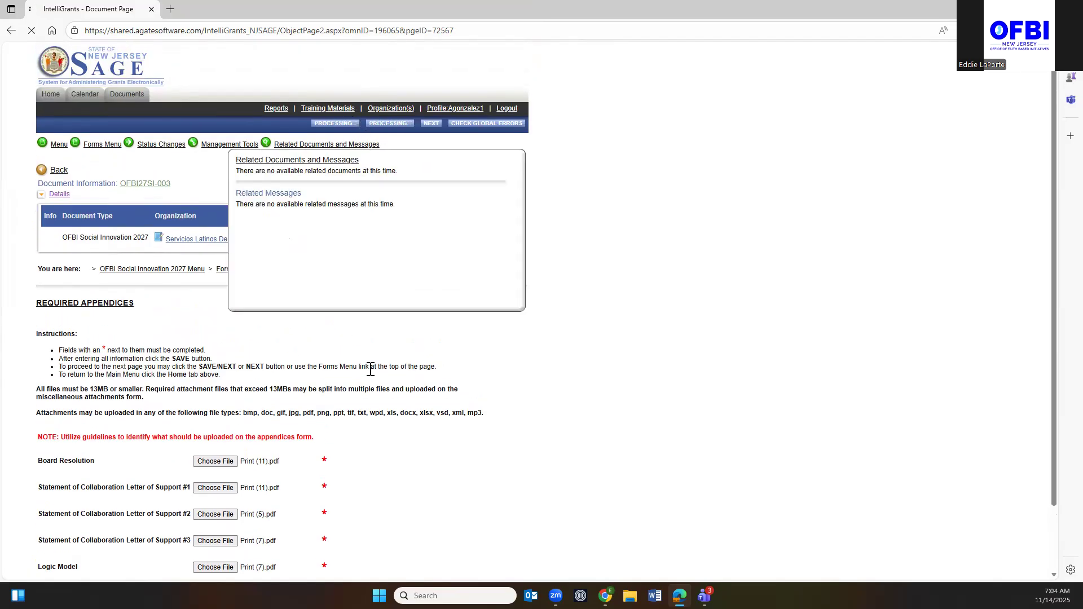
pyautogui.scroll(-2, 313, 467)
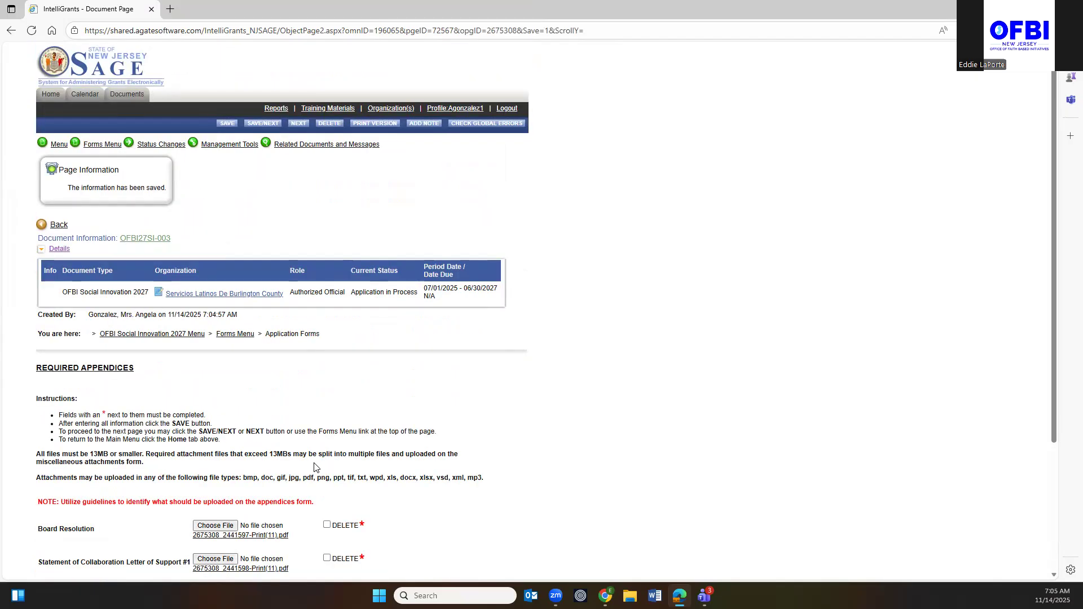
pyautogui.click(105, 148)
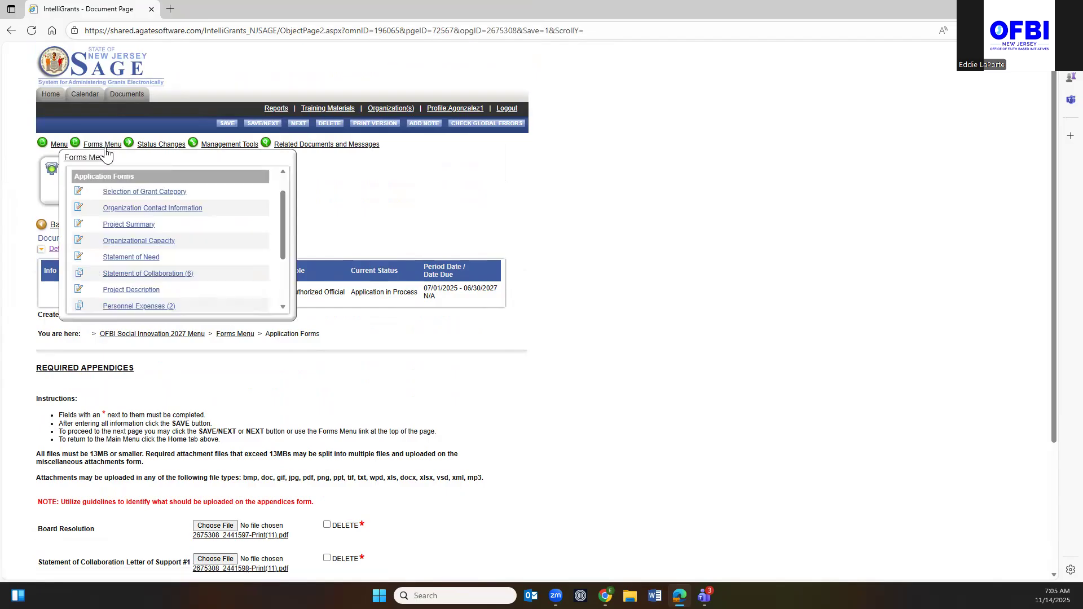
pyautogui.scroll(-2, 110, 257)
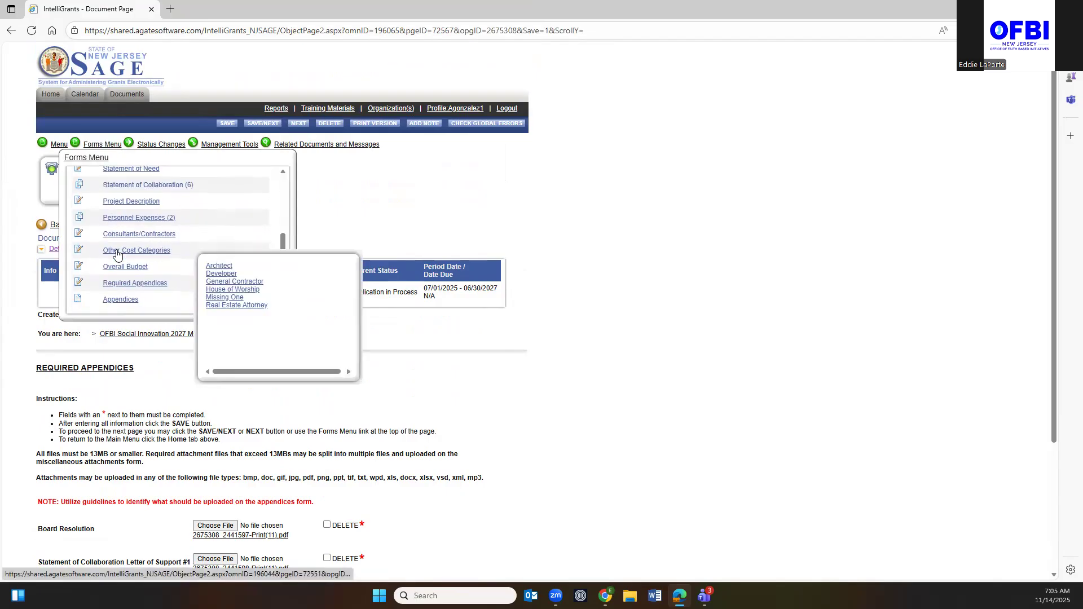
pyautogui.click(120, 302)
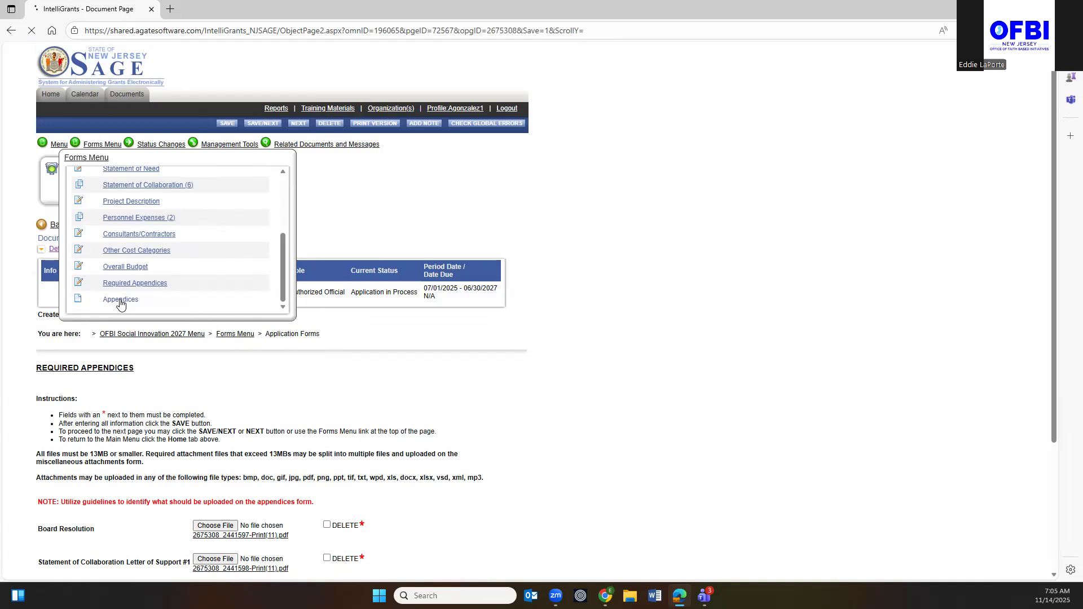
pyautogui.scroll(-6, 79, 180)
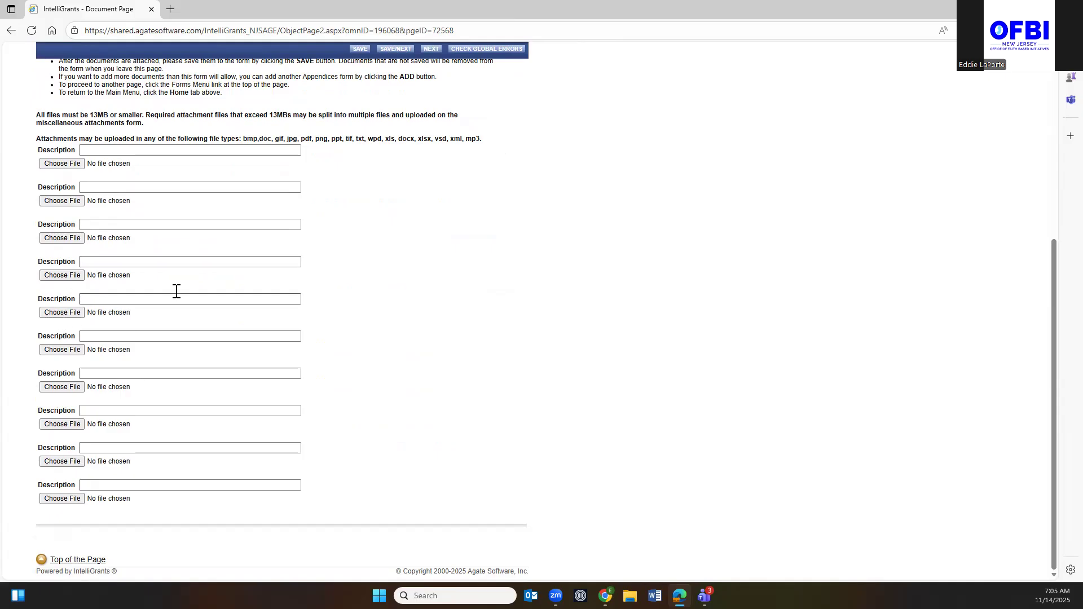
pyautogui.scroll(5, 319, 131)
# Apply the Application Submitted status from Status Changes and agree to submit the application.
pyautogui.click(104, 144)
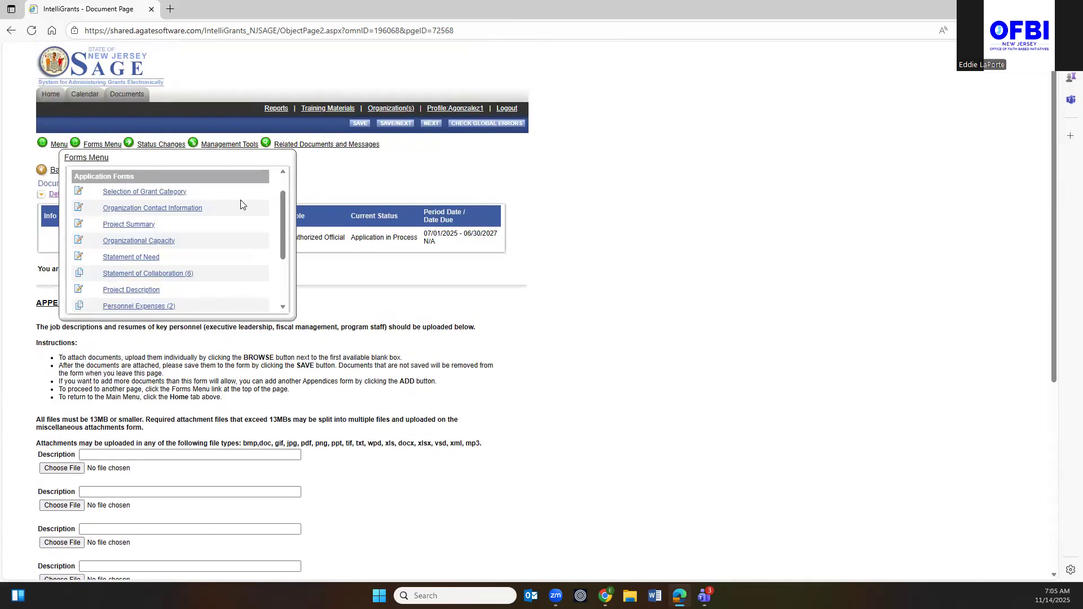
pyautogui.scroll(-5, 286, 218)
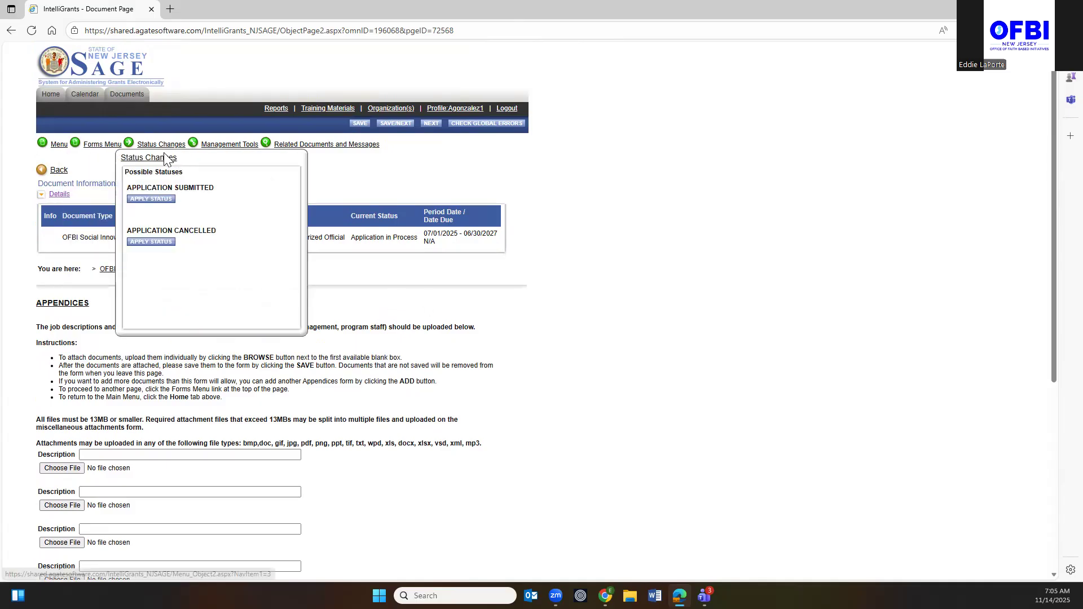
pyautogui.moveTo(104, 146)
pyautogui.scroll(-2, 134, 224)
pyautogui.scroll(4, 133, 224)
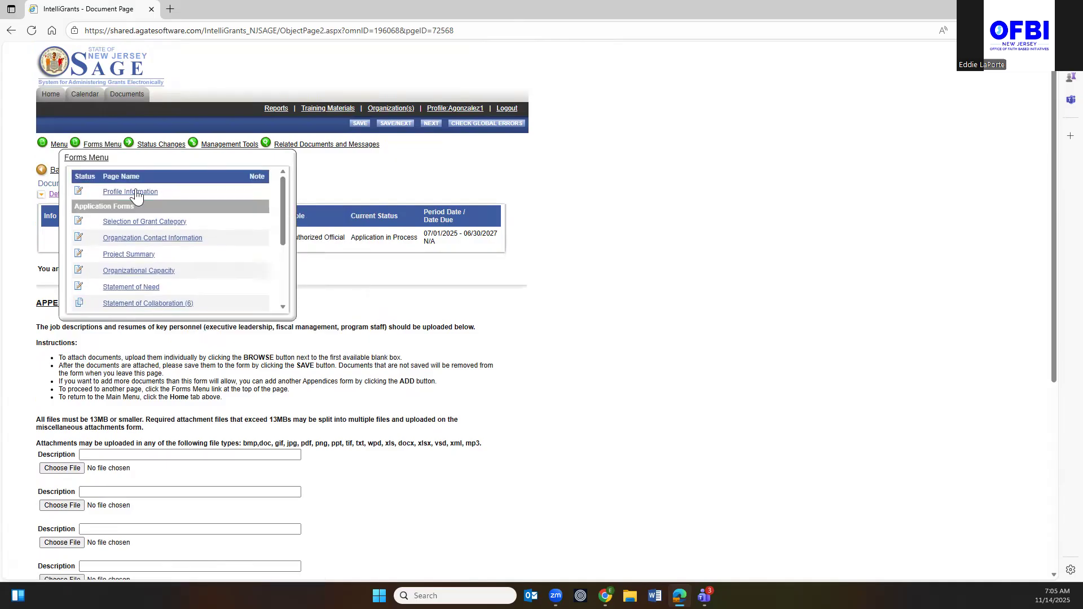
pyautogui.moveTo(158, 144)
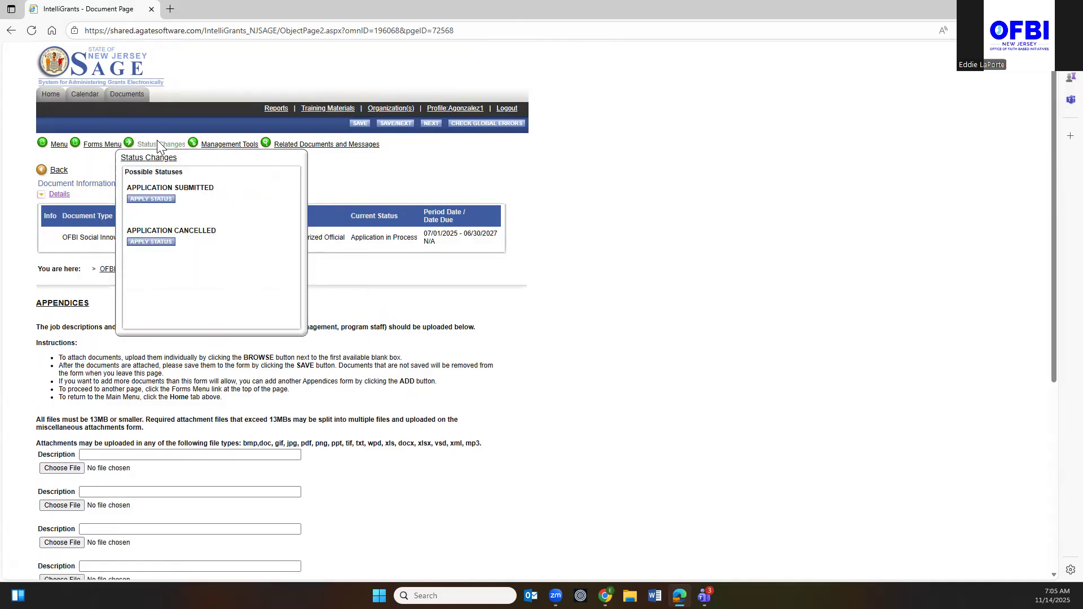
pyautogui.click(156, 200)
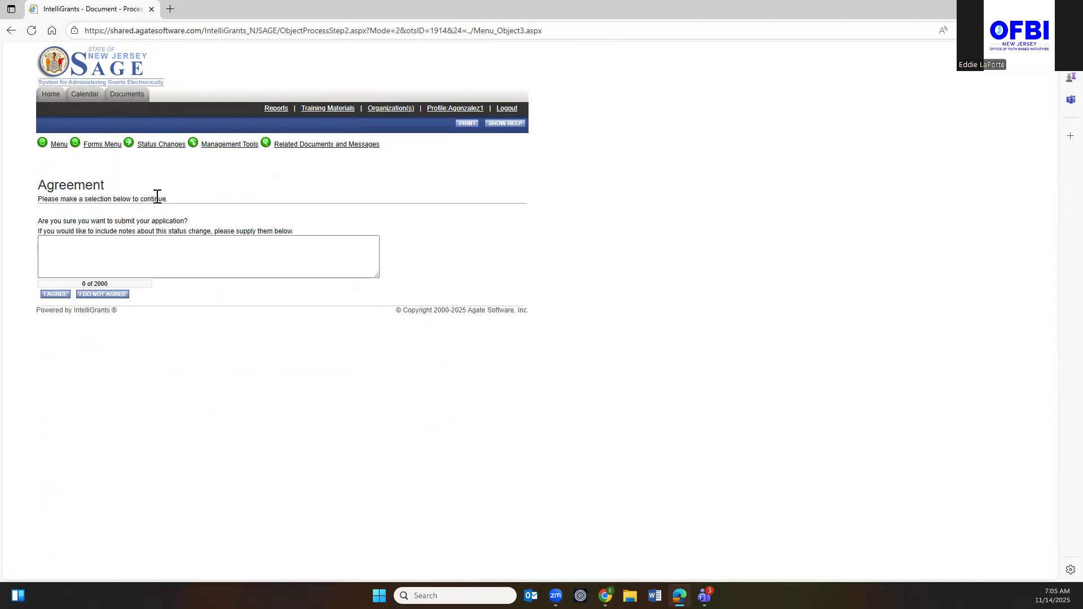
pyautogui.click(56, 294)
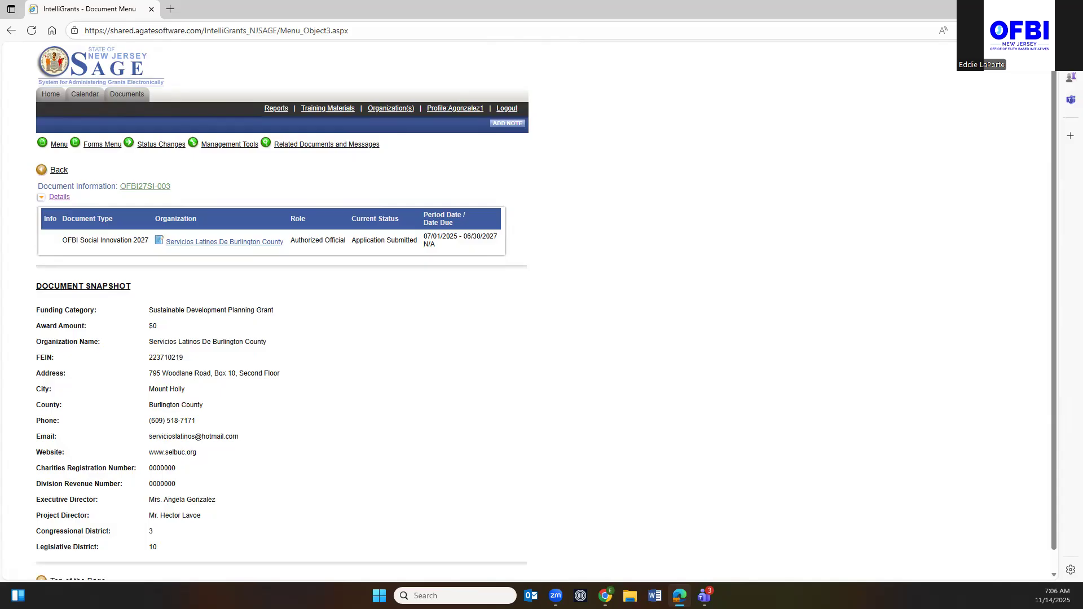
# Search Bing for 'new jersey office of faith based initiative' and open OFBI's Grant Opportunities page.
pyautogui.click(171, 10)
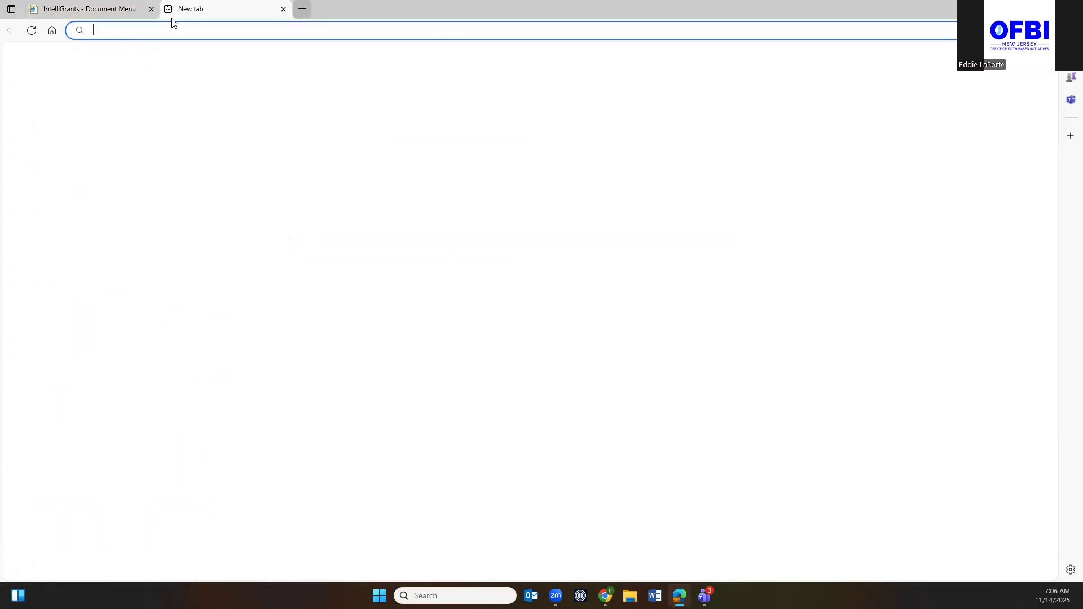
pyautogui.write('new jersey office')
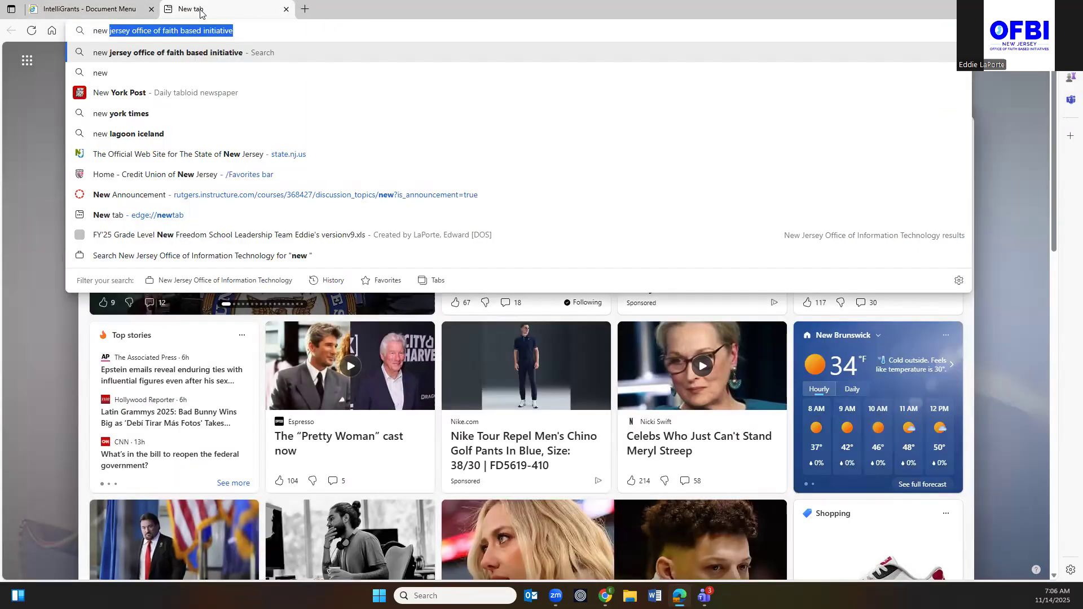
pyautogui.write('of f')
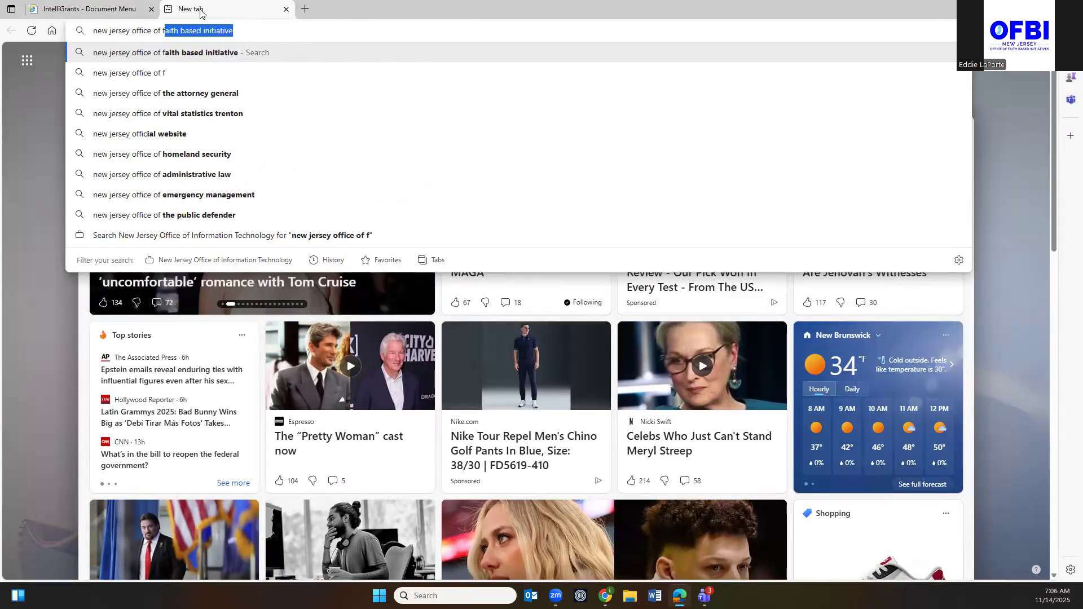
pyautogui.write('aith based initiative')
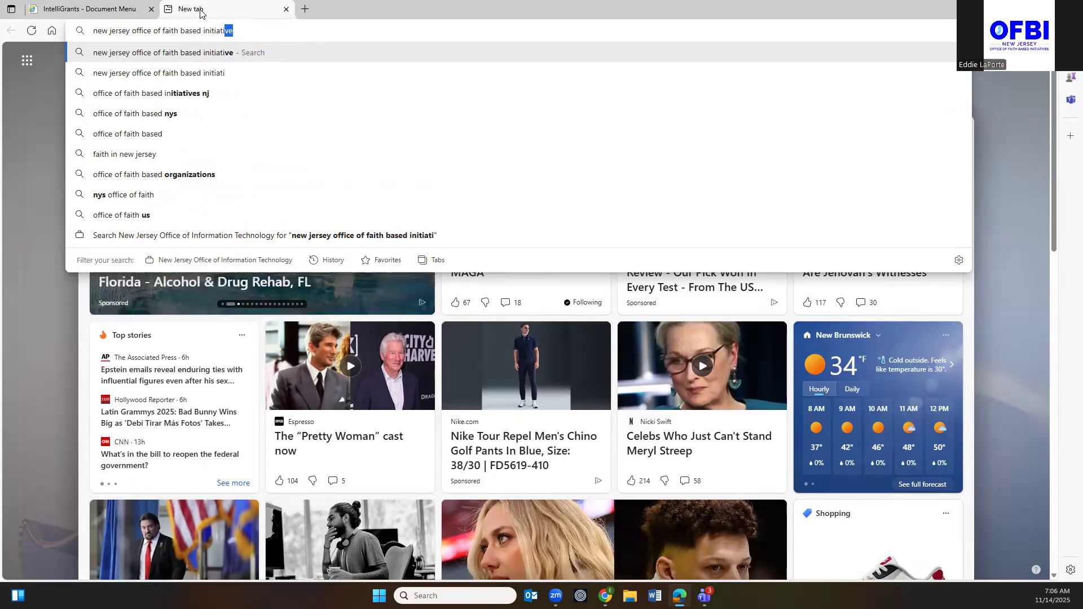
pyautogui.press('Return')
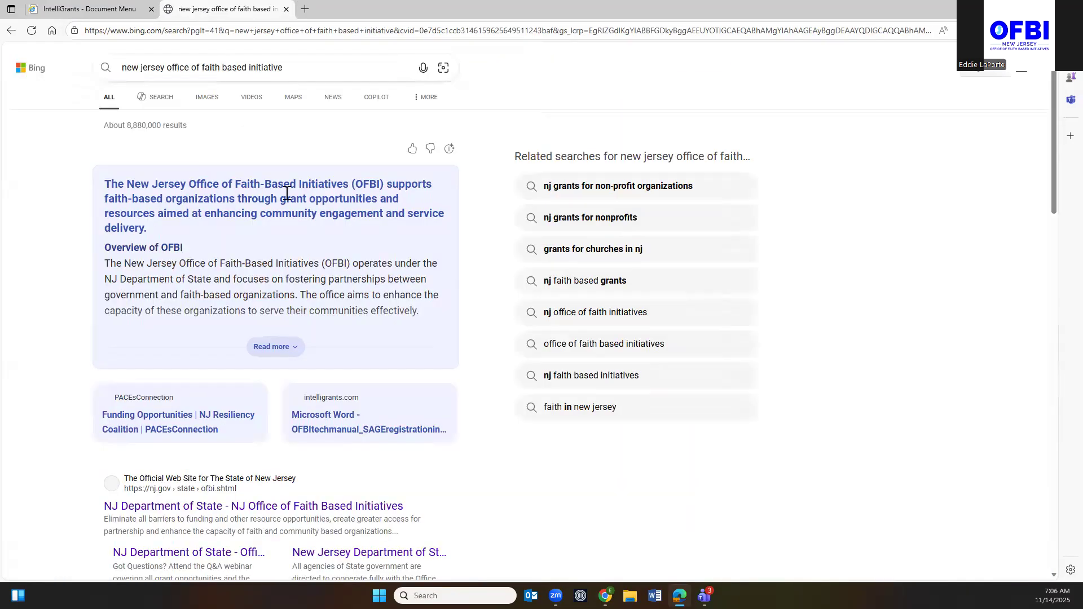
pyautogui.scroll(-5, 280, 232)
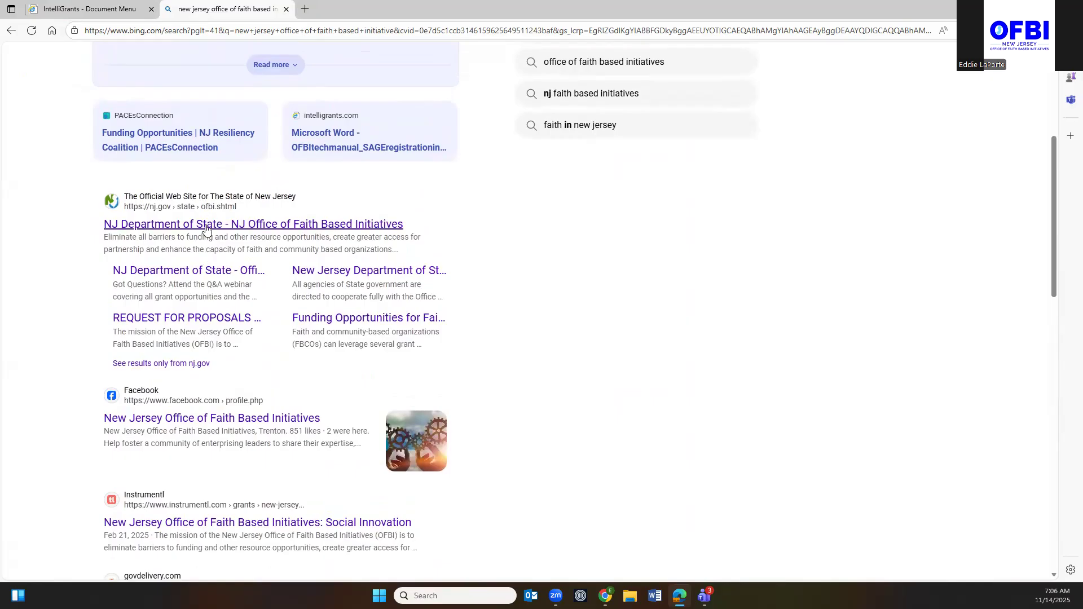
pyautogui.click(207, 225)
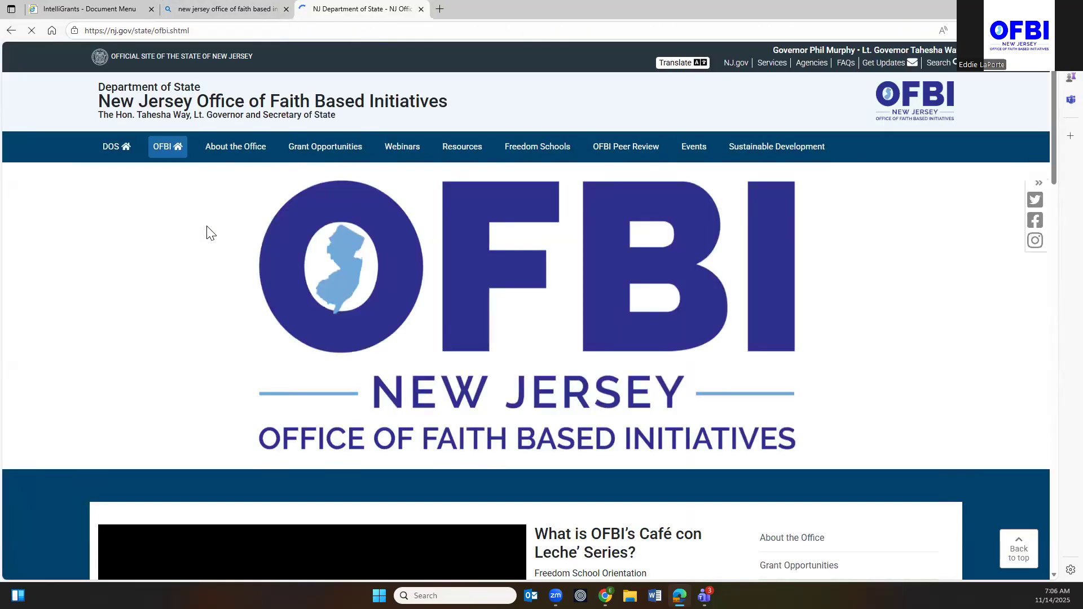
pyautogui.click(324, 147)
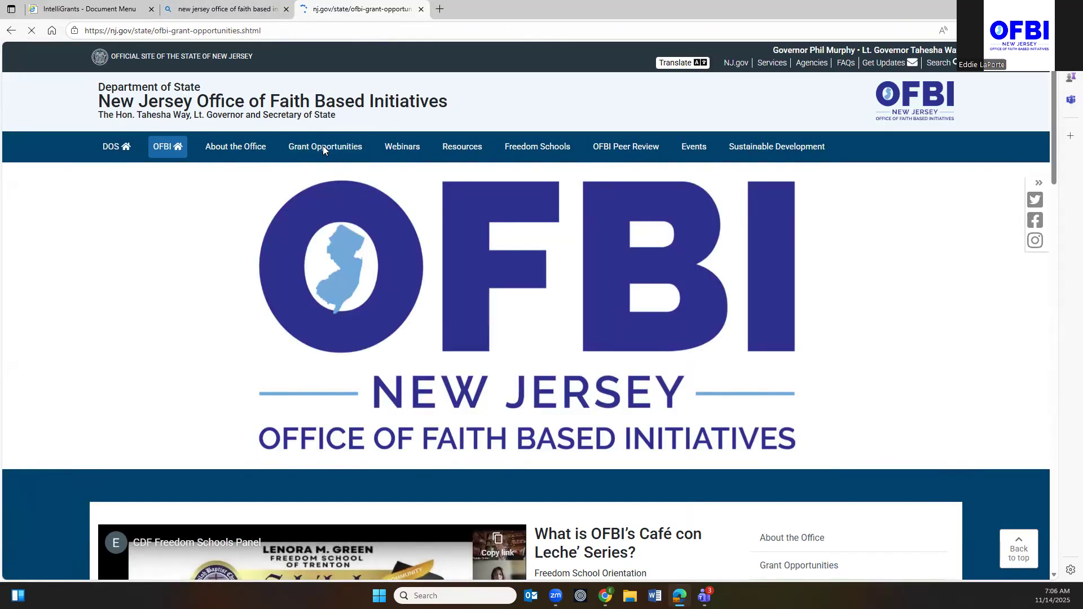
pyautogui.scroll(-12, 321, 164)
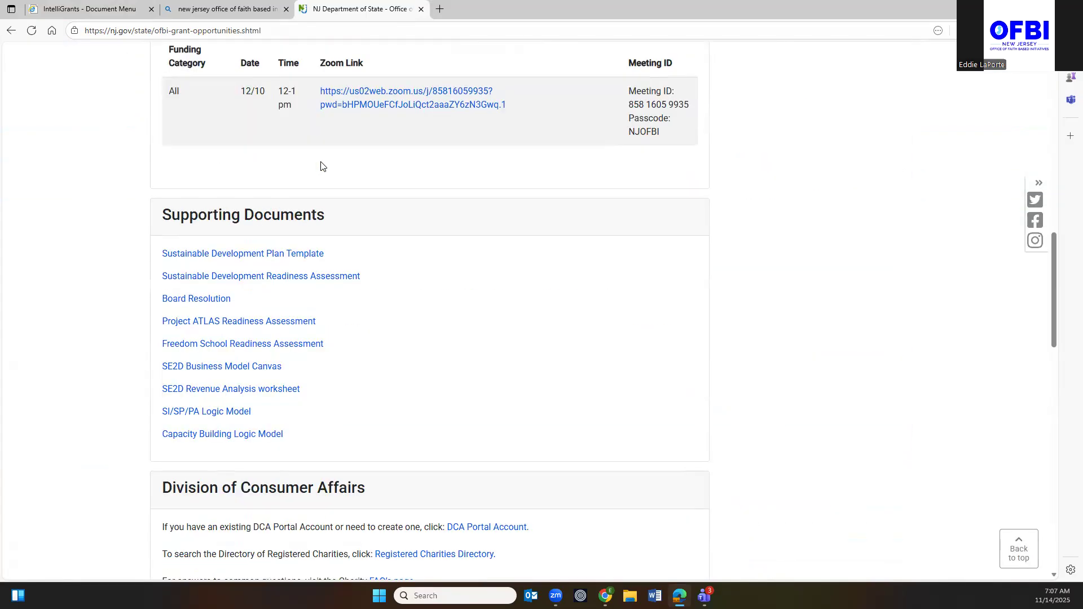